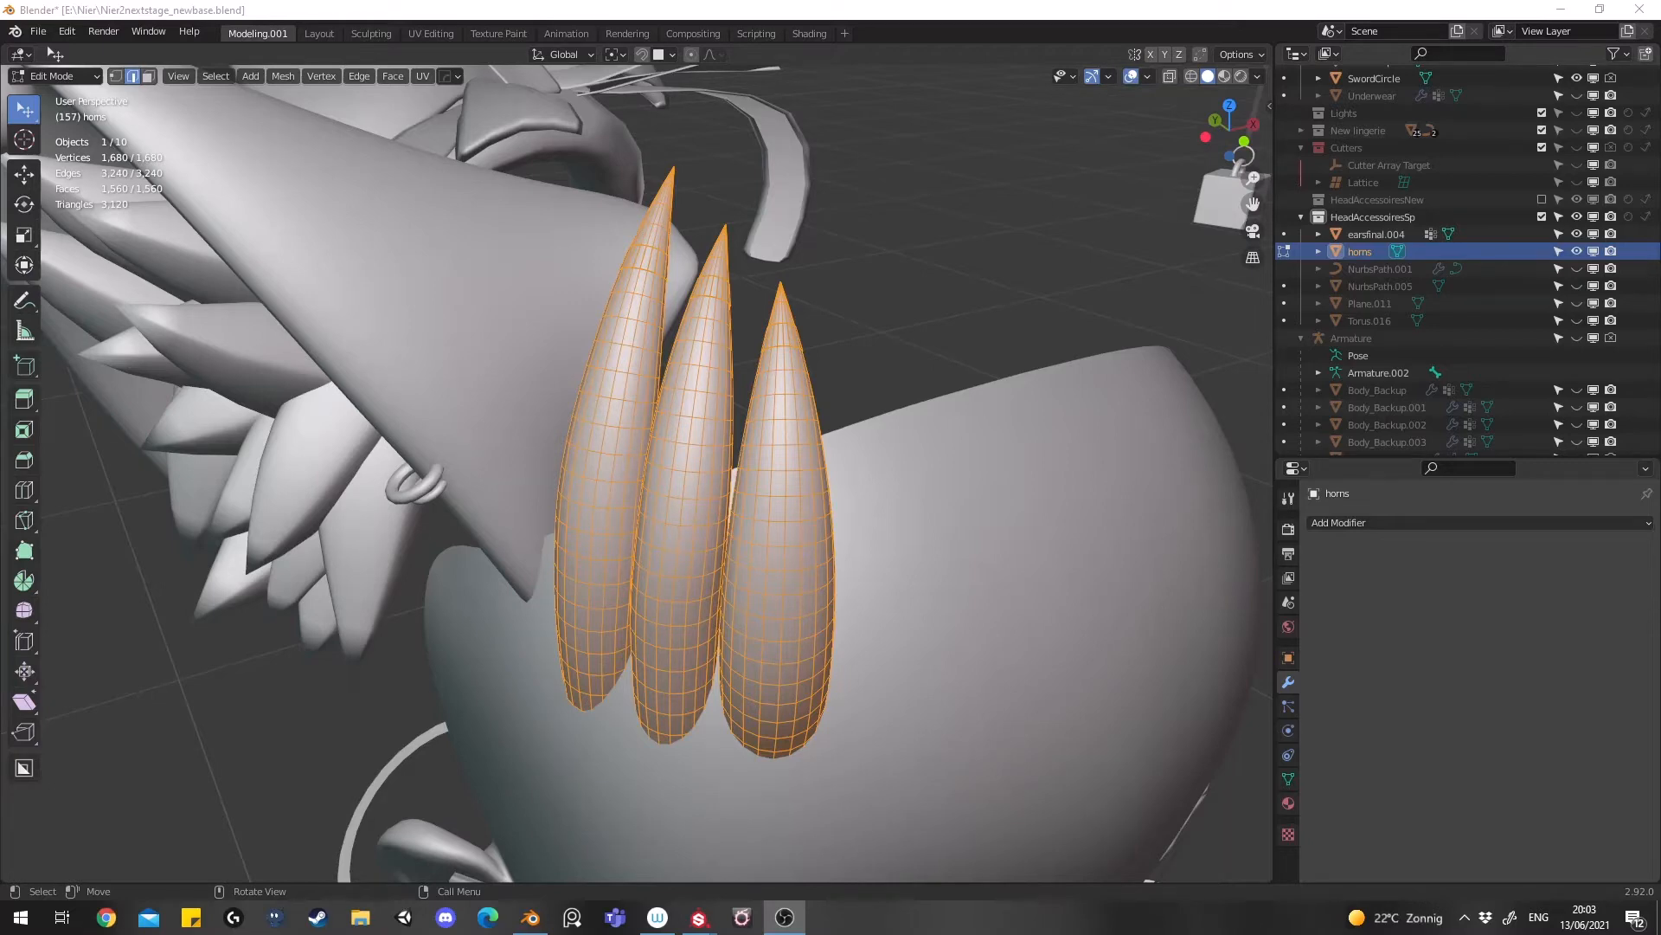
Examine the horns mesh and its UV layout in the UV editing workspace, and return to the modelling workspace
middle_drag(606, 376, 655, 348)
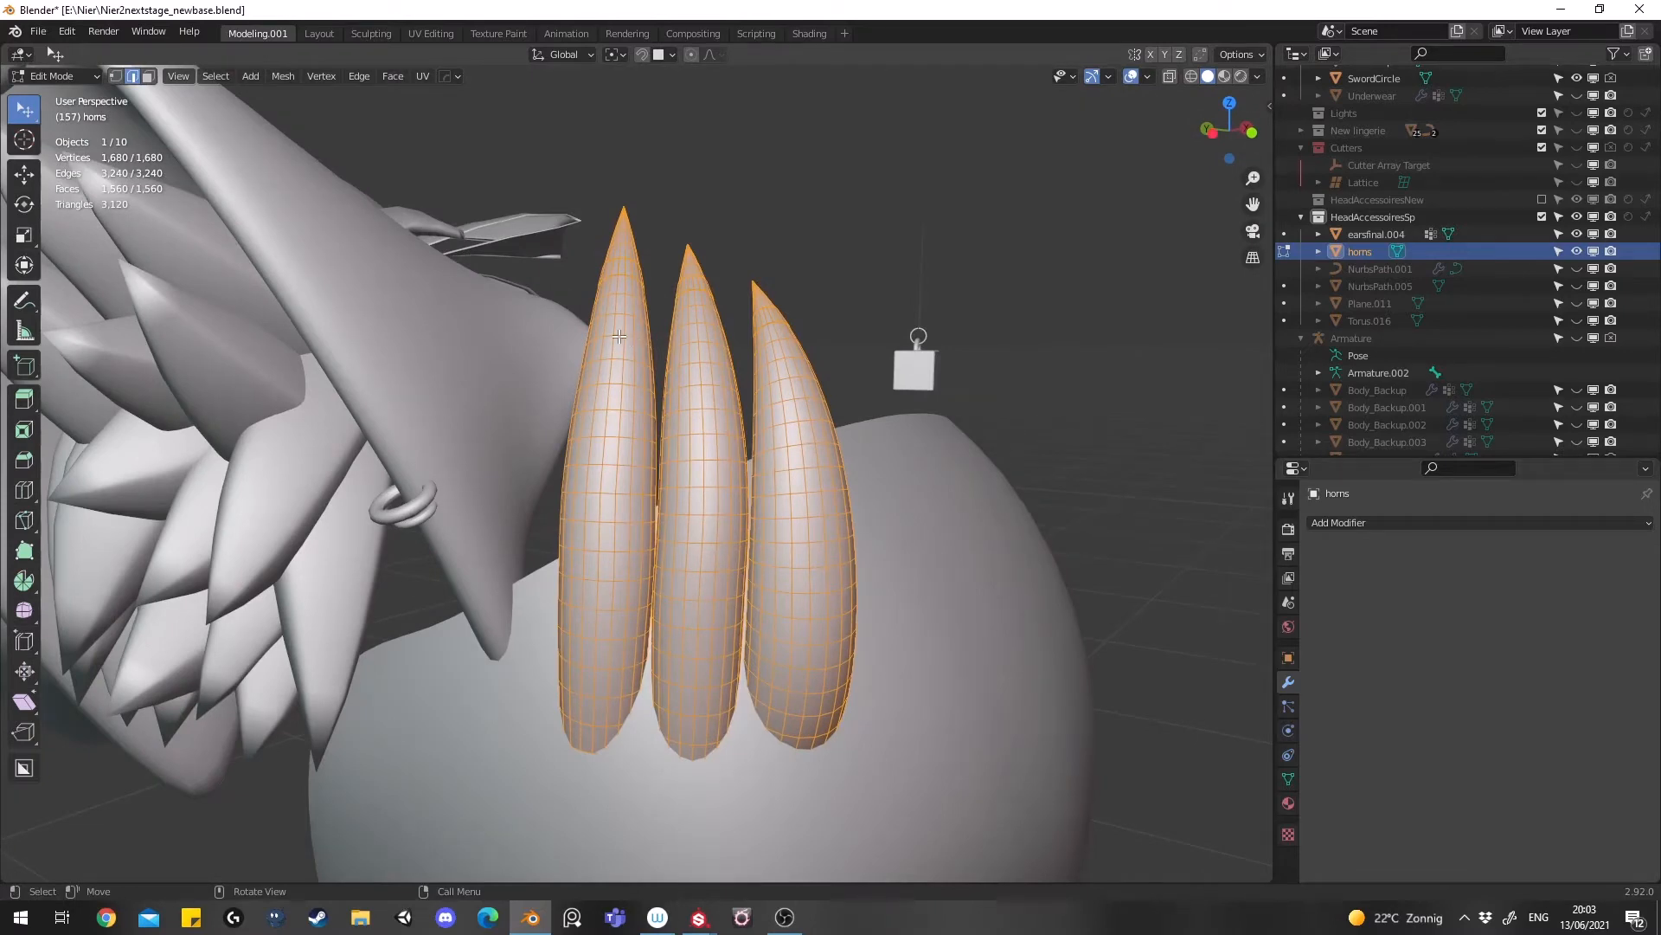
middle_drag(587, 213, 543, 375)
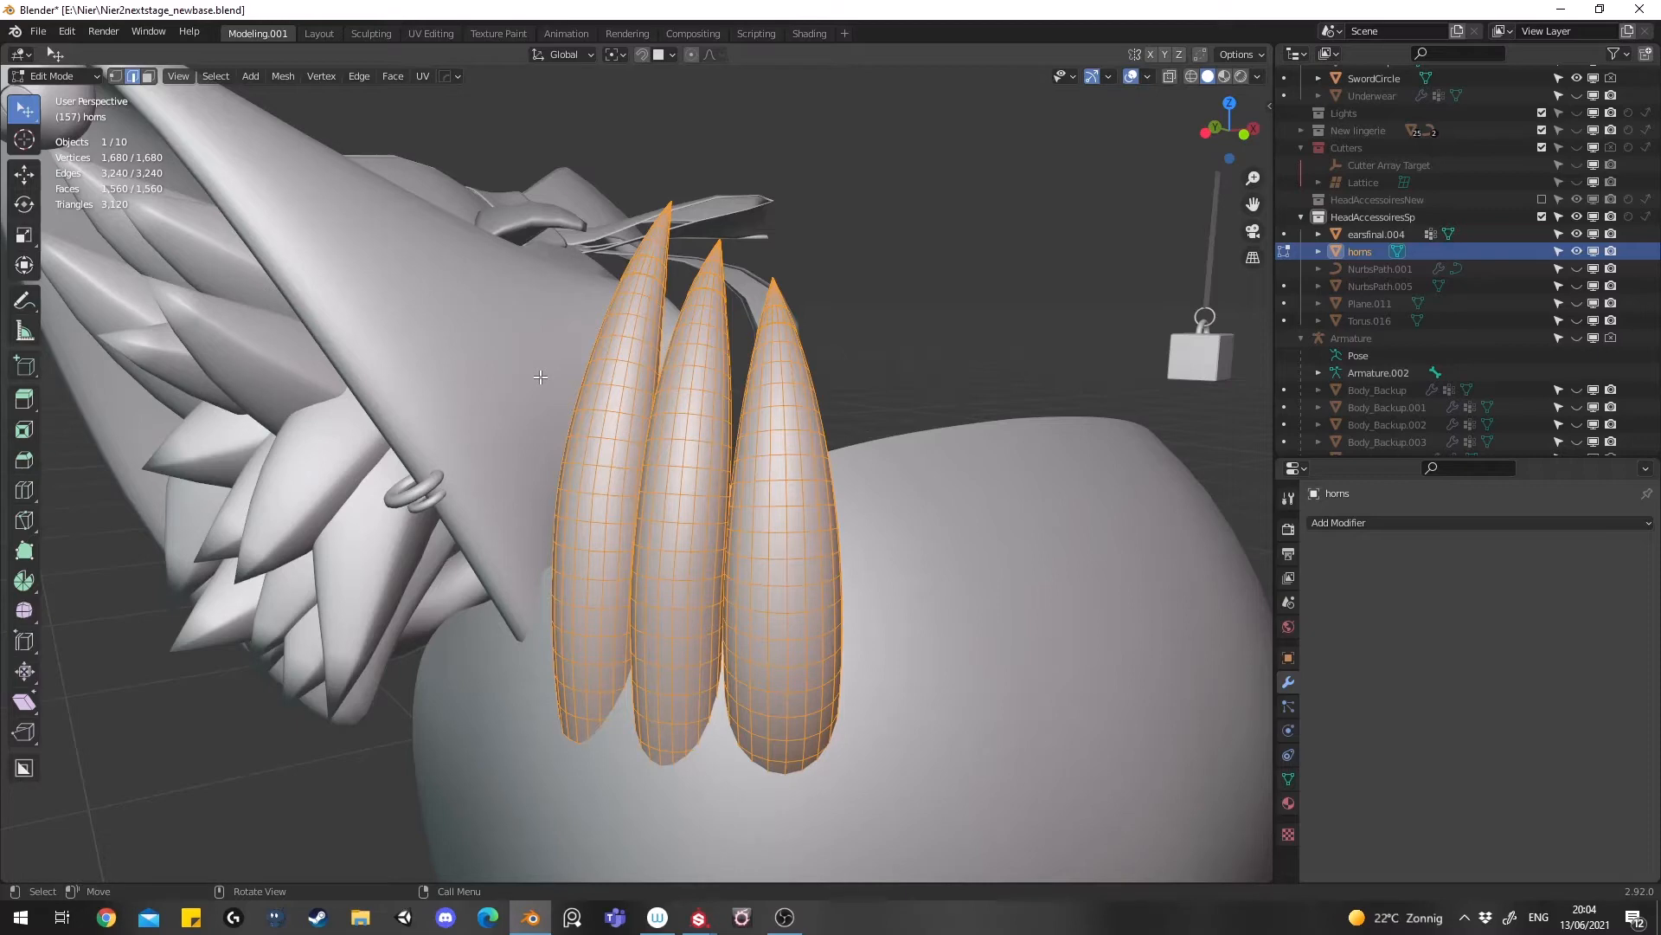
key(Tab)
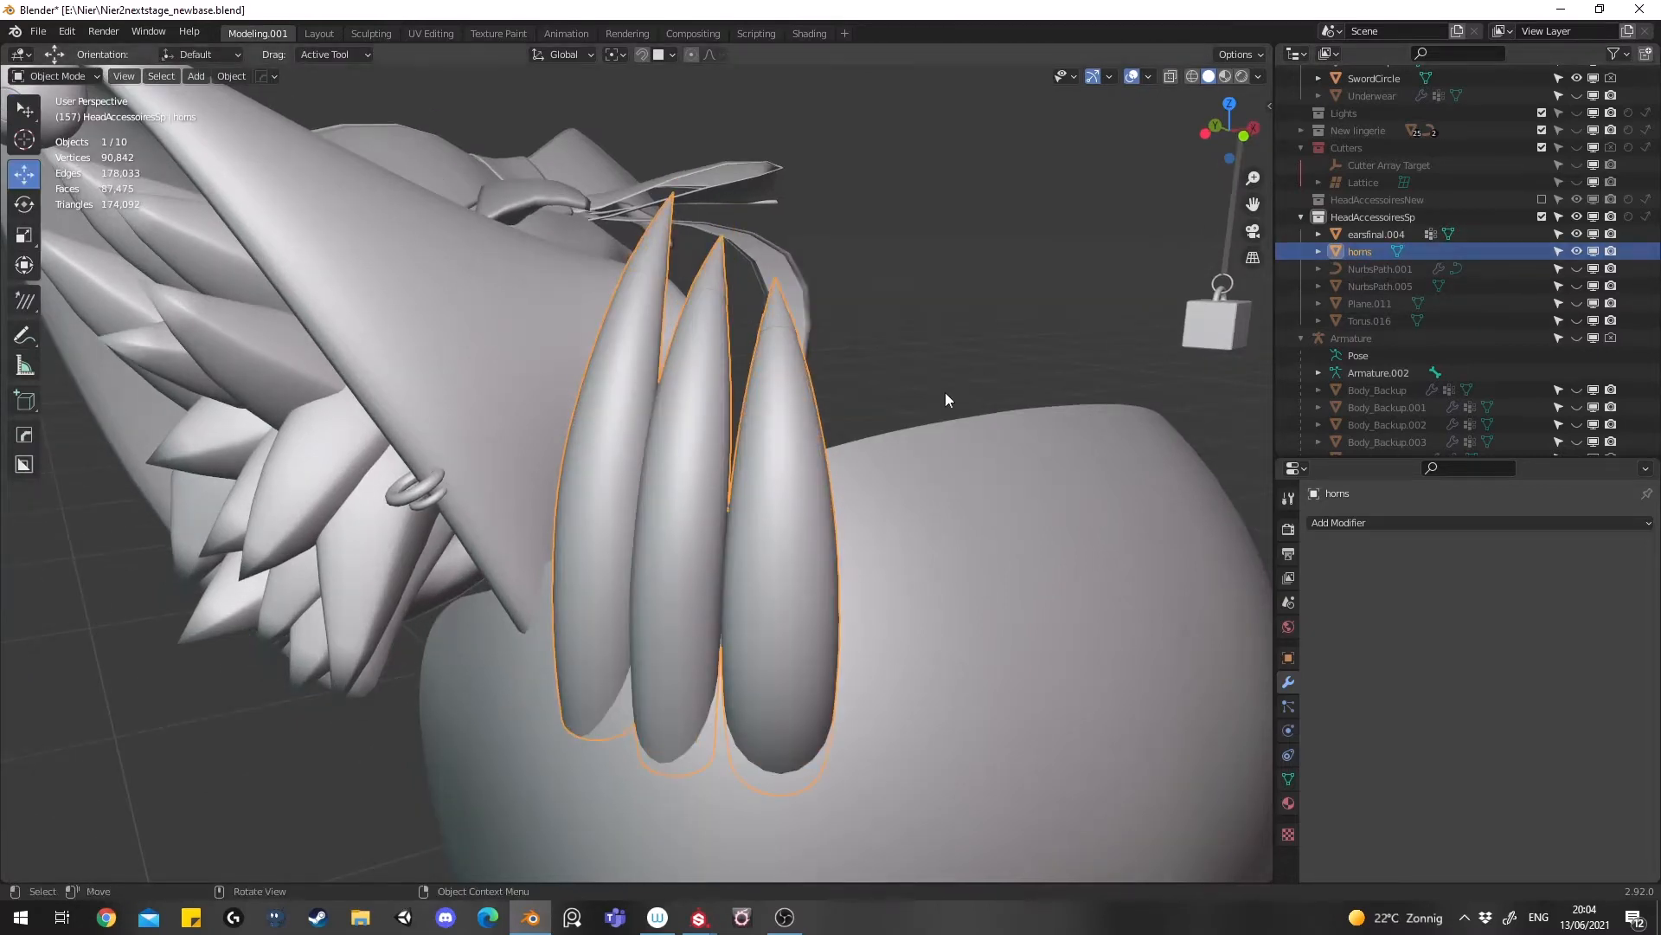
key(Tab)
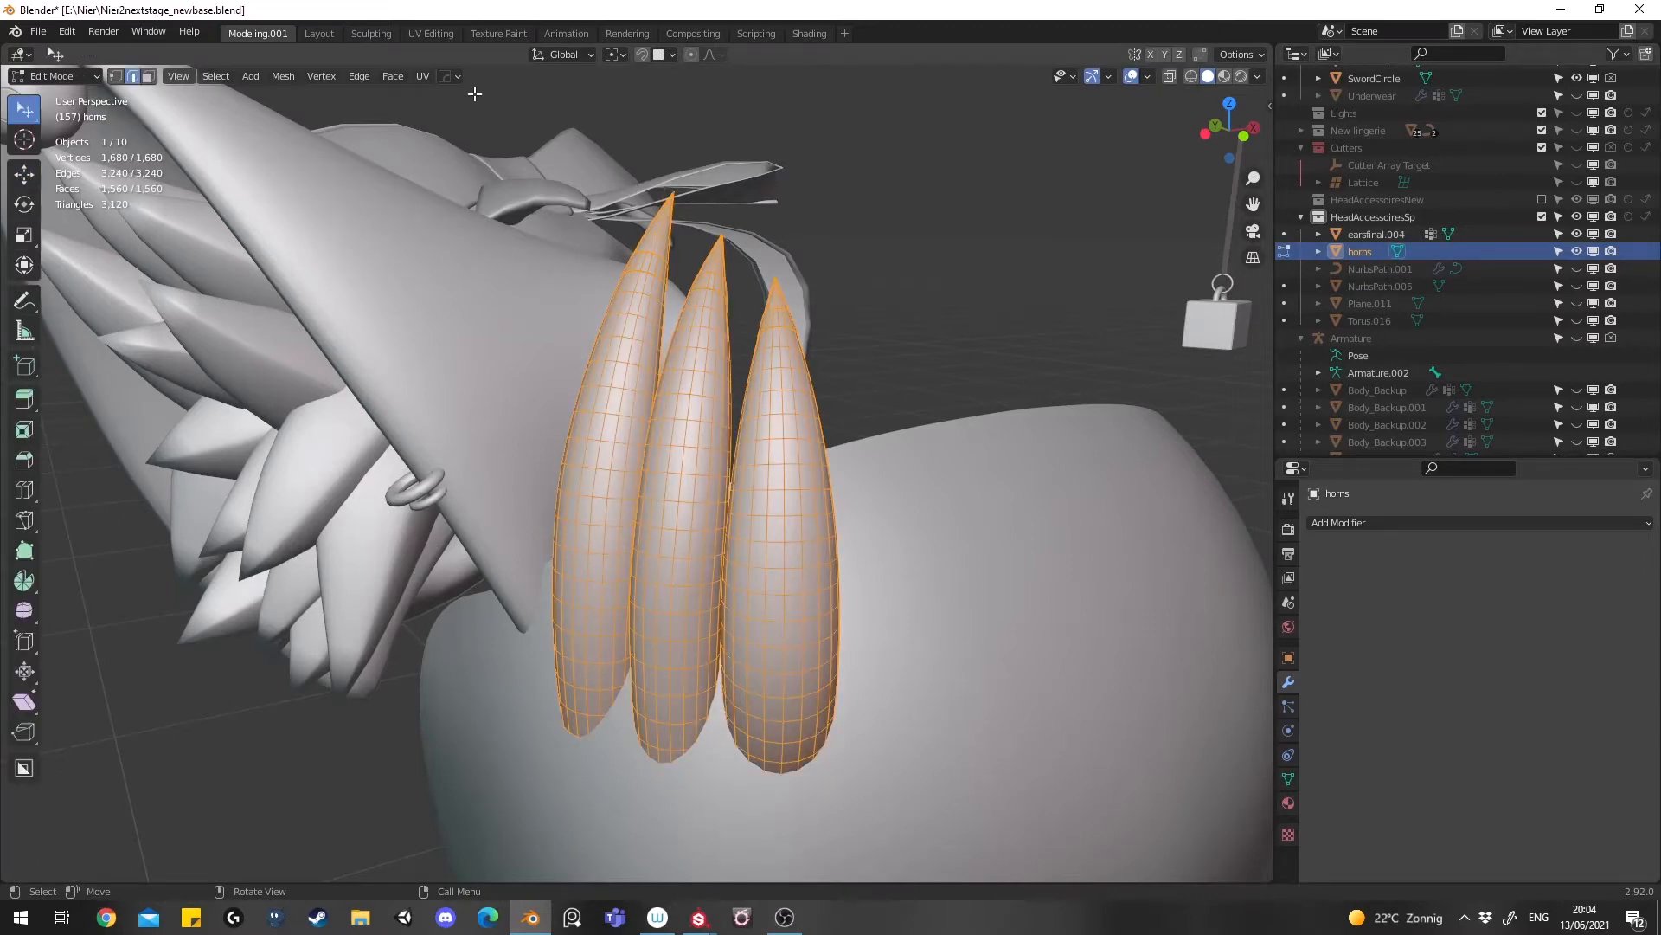
click(425, 34)
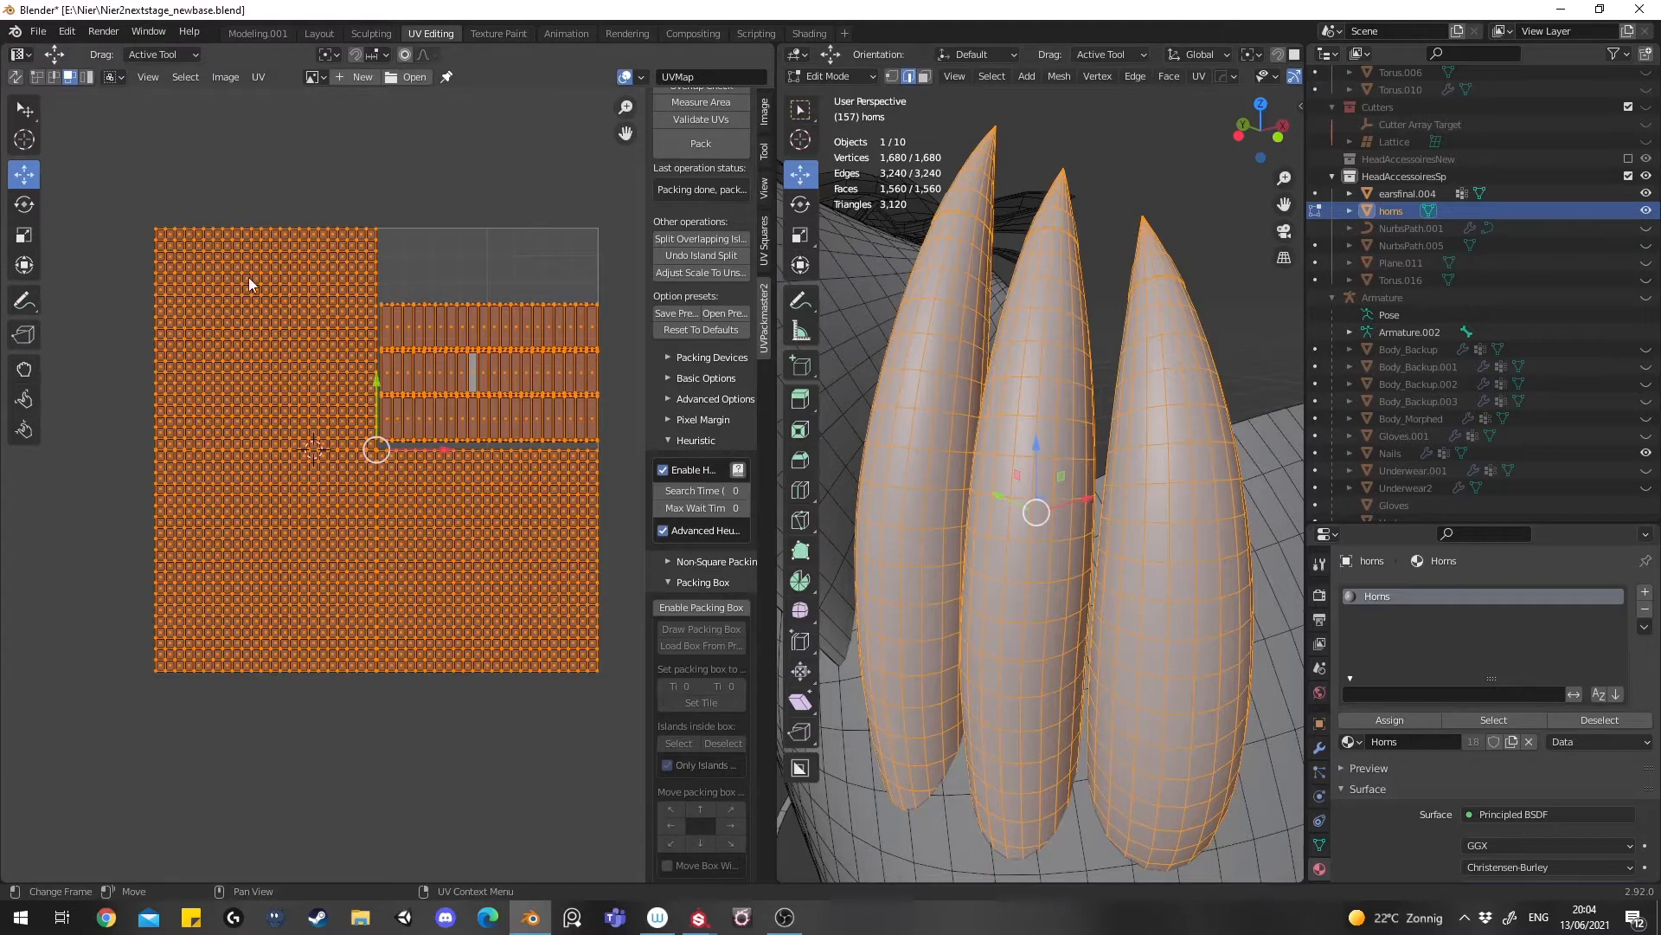
click(257, 33)
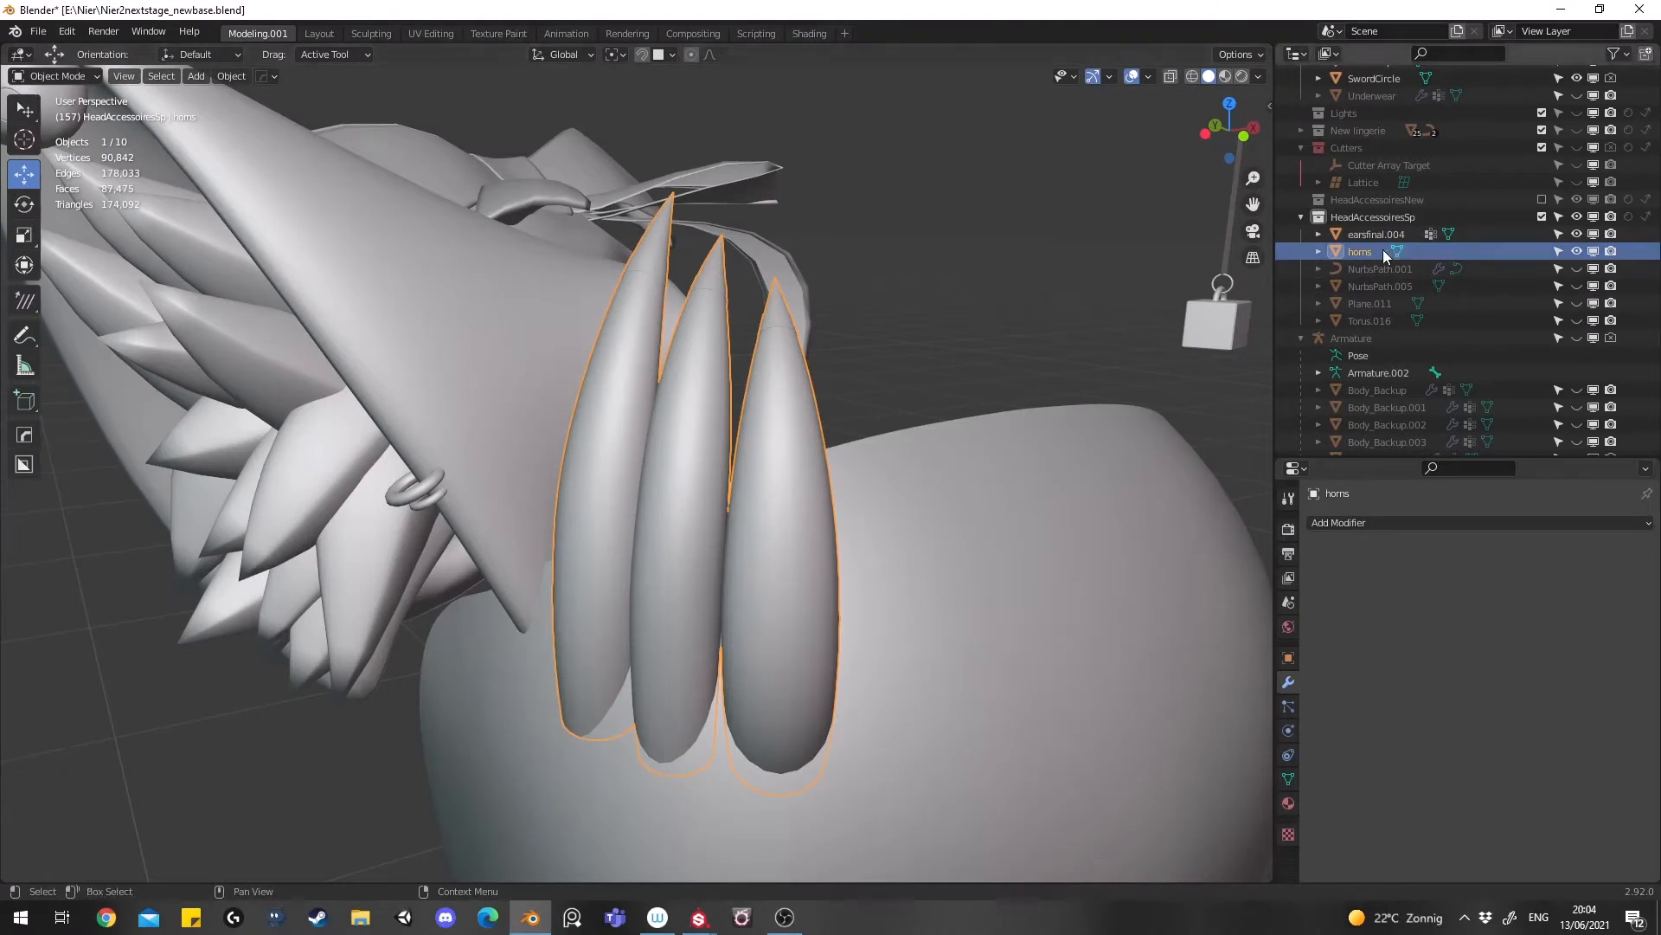
Duplicate the horns object in place and rename the copy horns_low
key(shift+d)
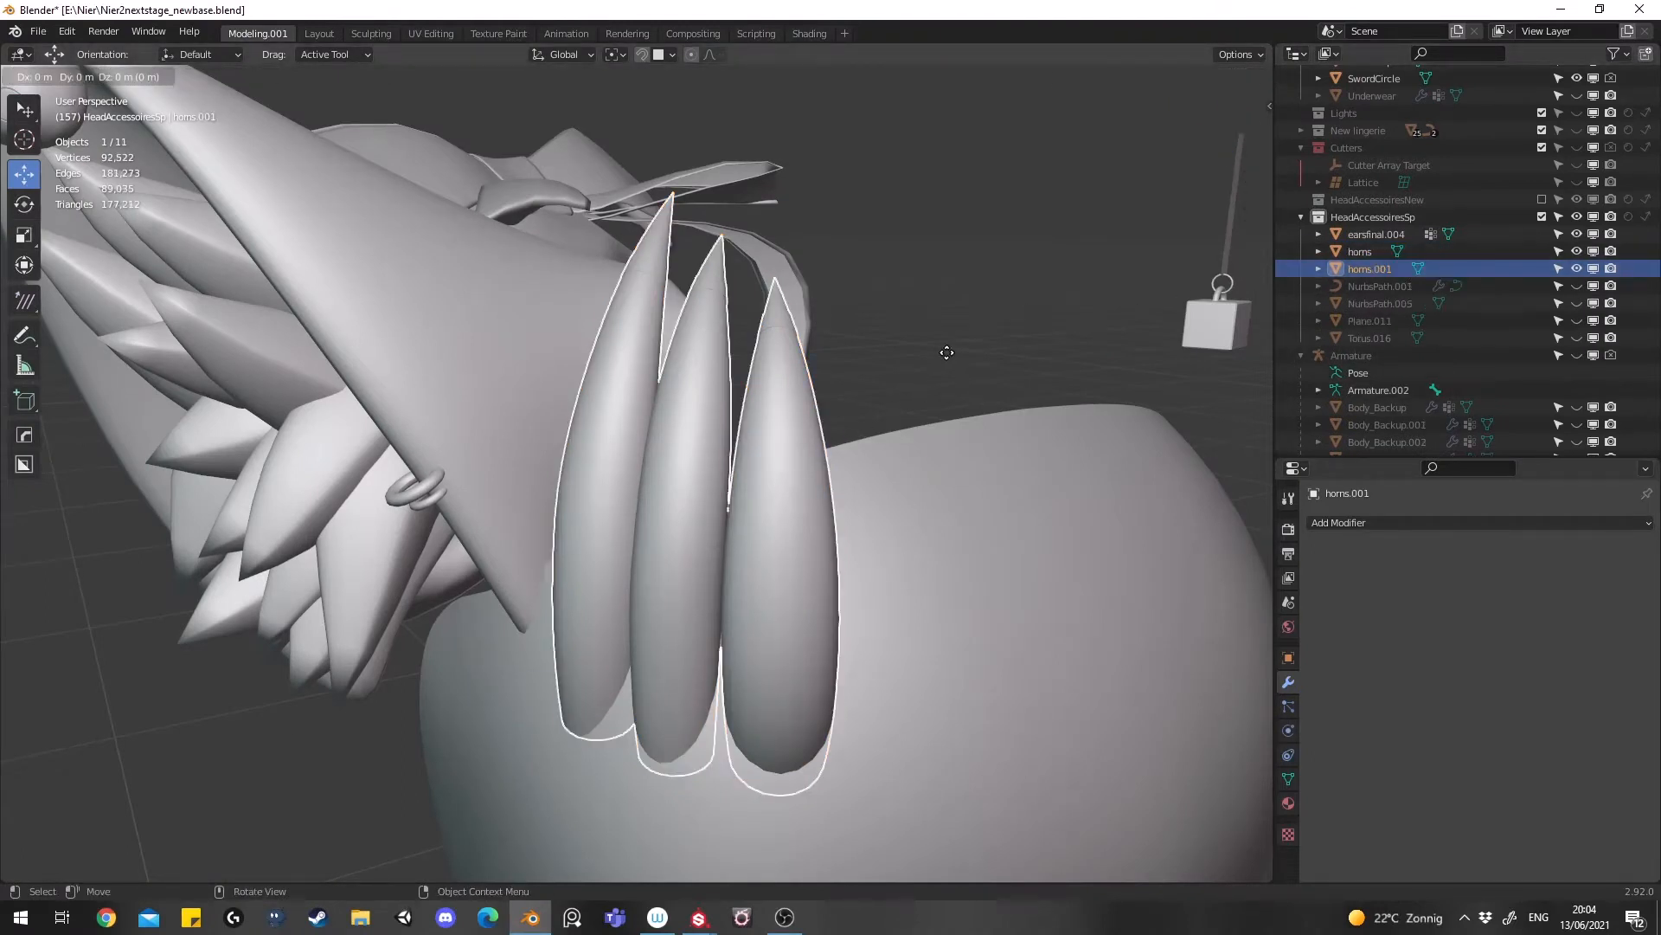
key(Escape)
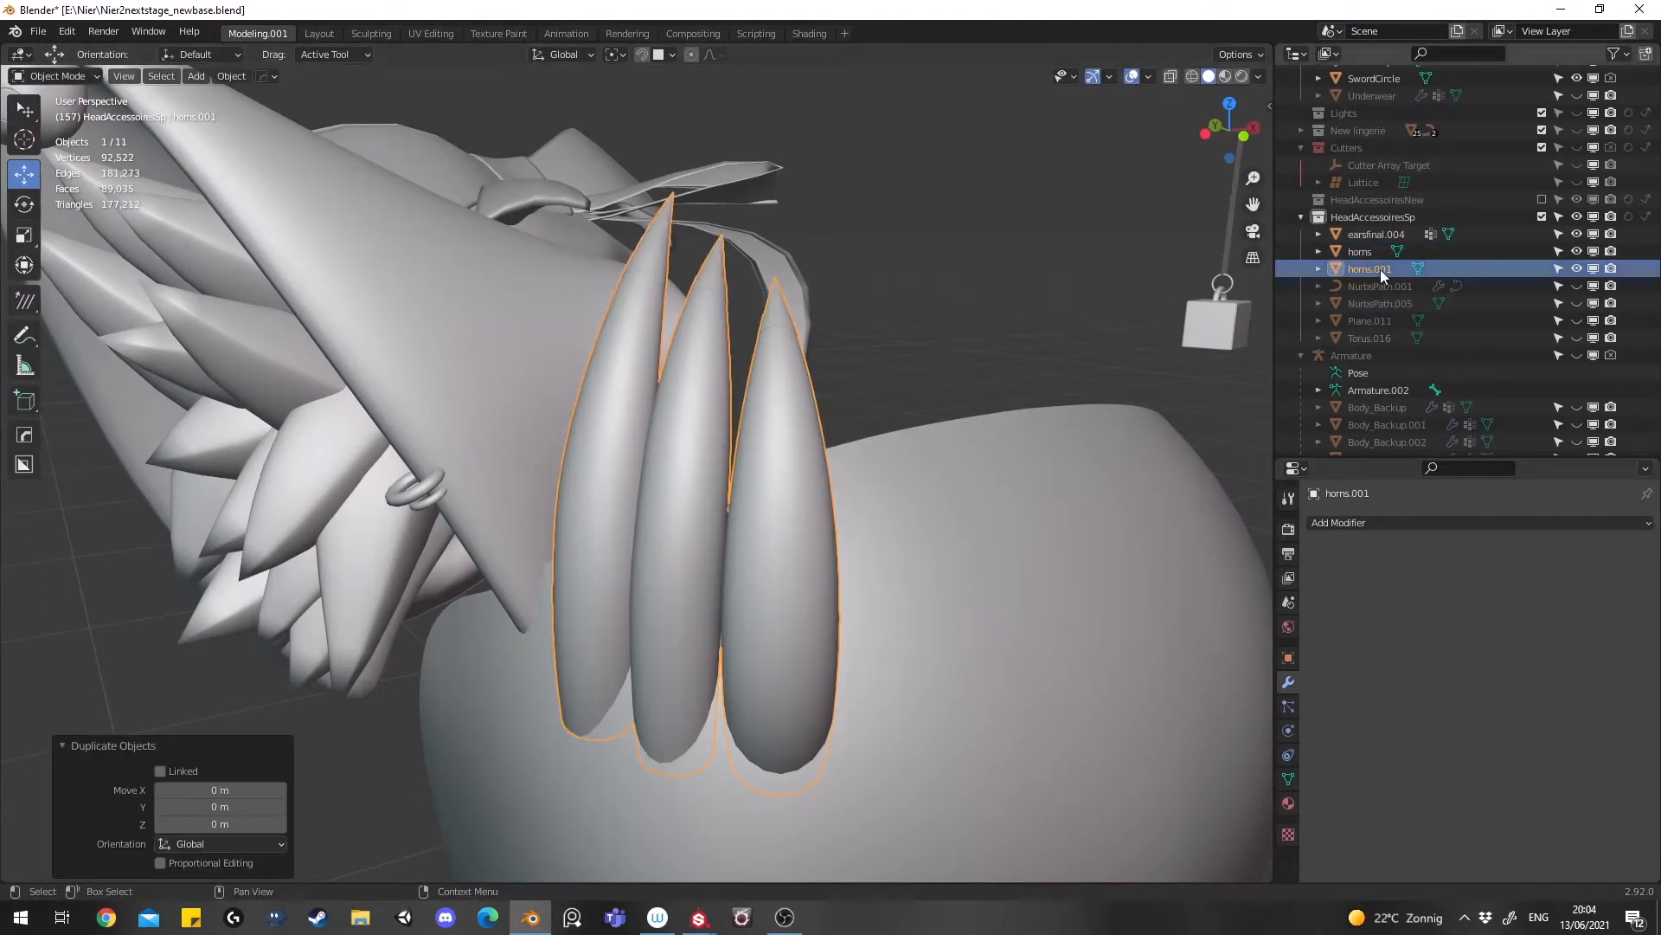
scroll(1424, 282, down, 1)
key(F2)
key(BackSpace)
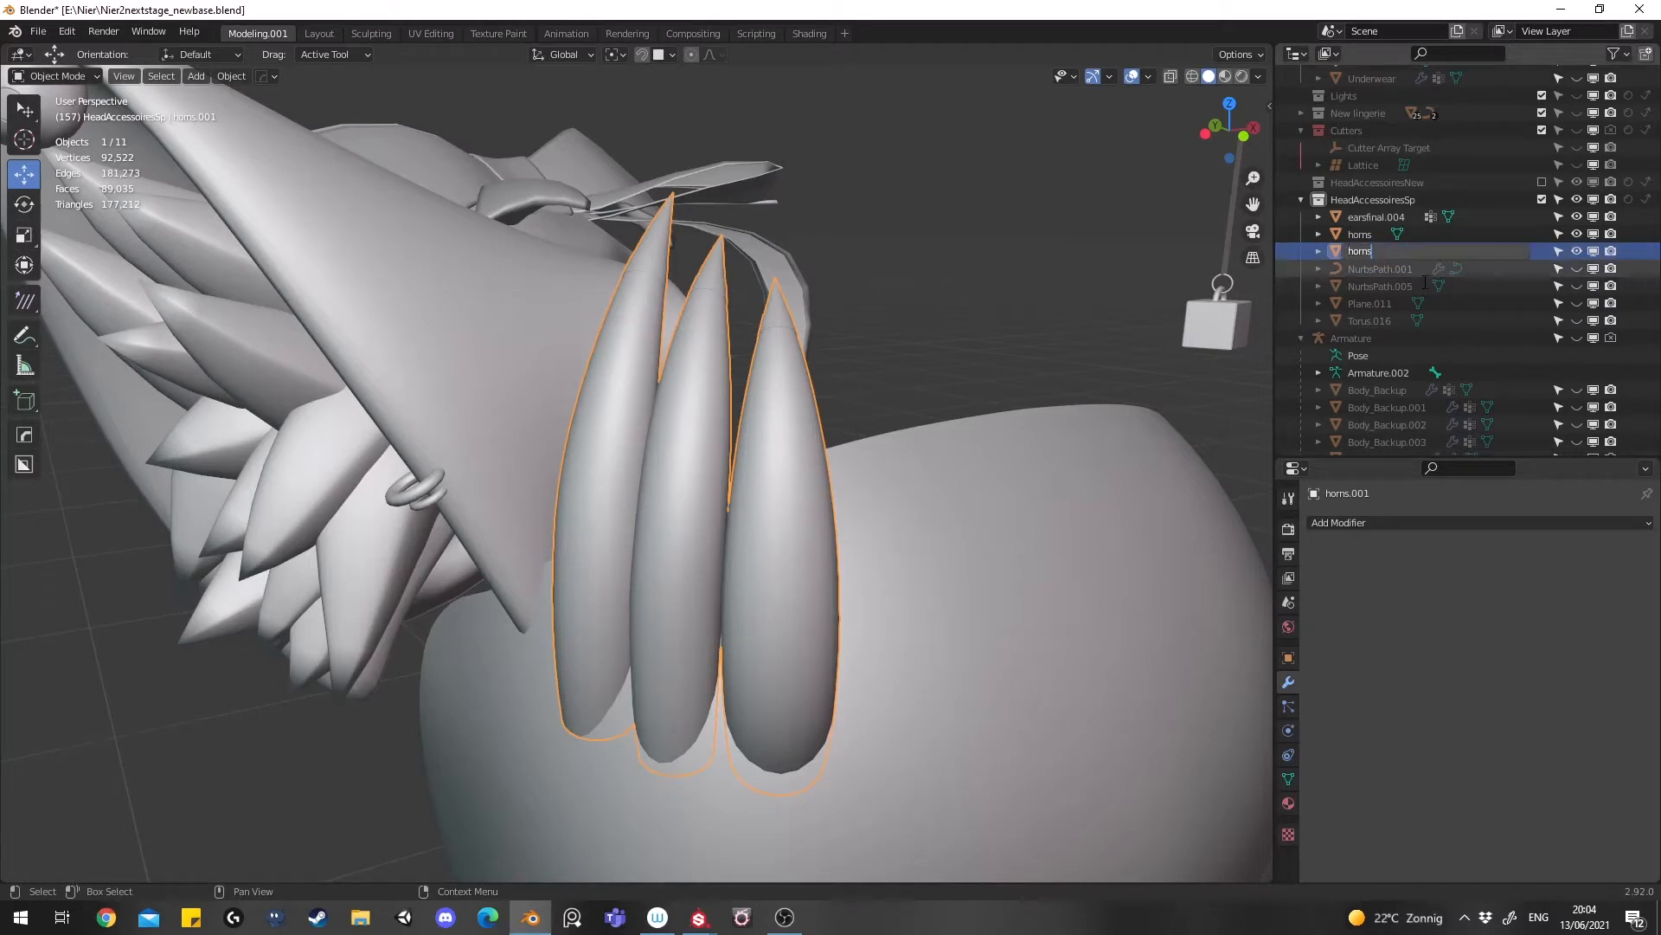
text(_low)
key(Return)
Rename the original horns object as horns_high
right_click(1425, 282)
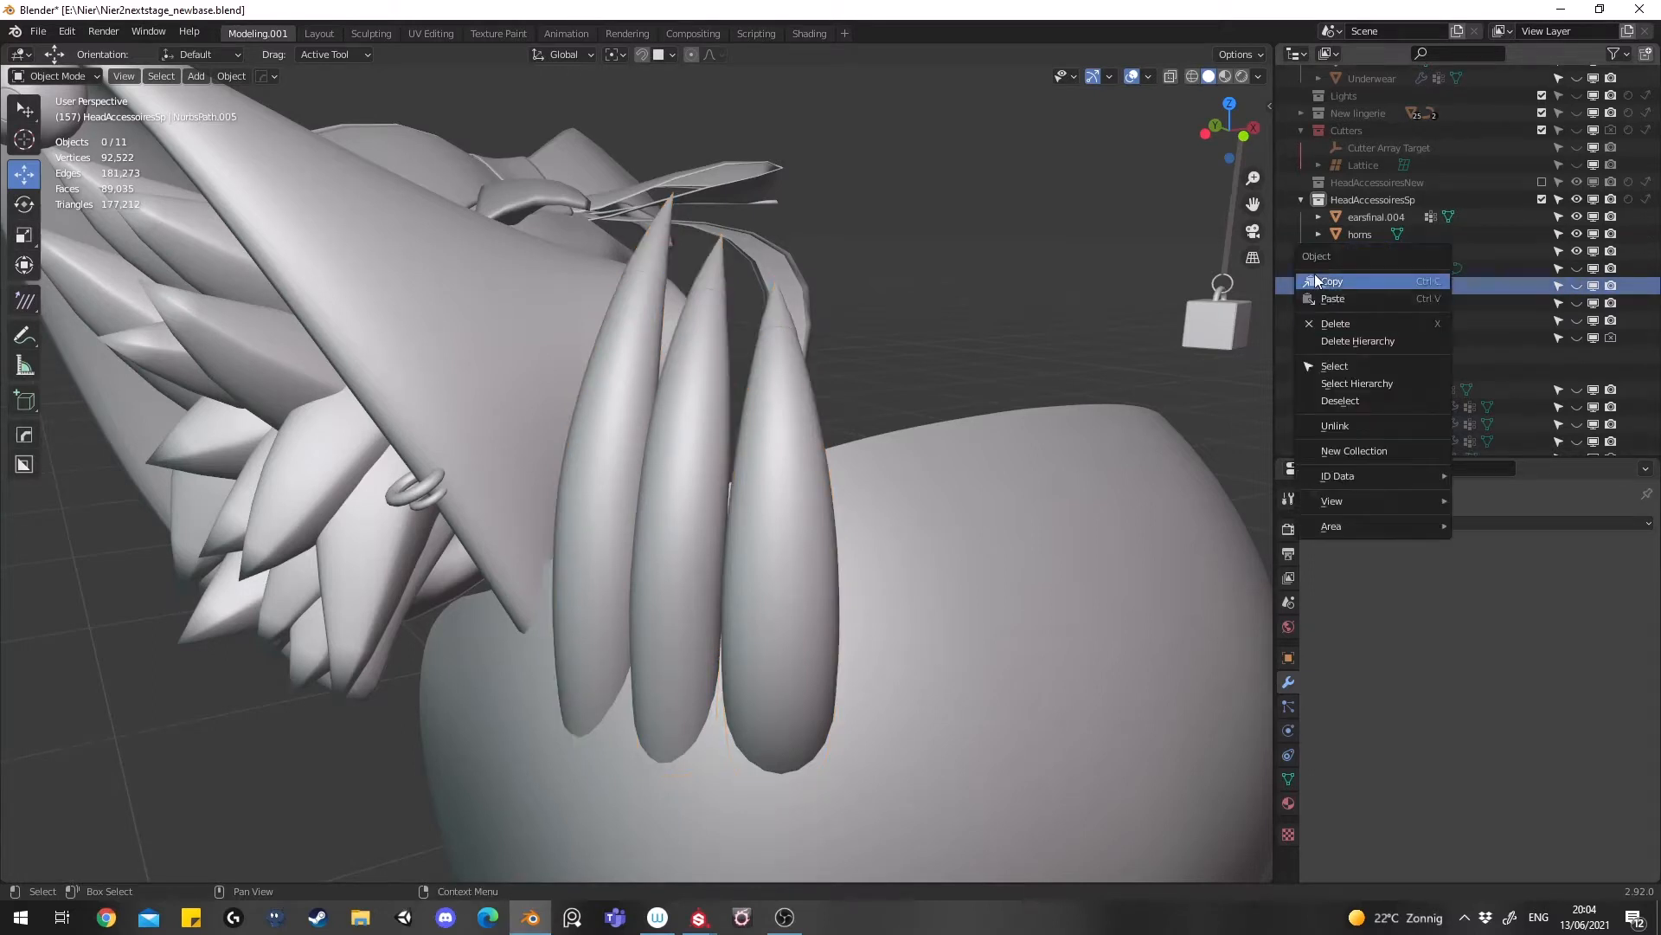
click(1373, 232)
scroll(1373, 232, up, 1)
double_click(1395, 250)
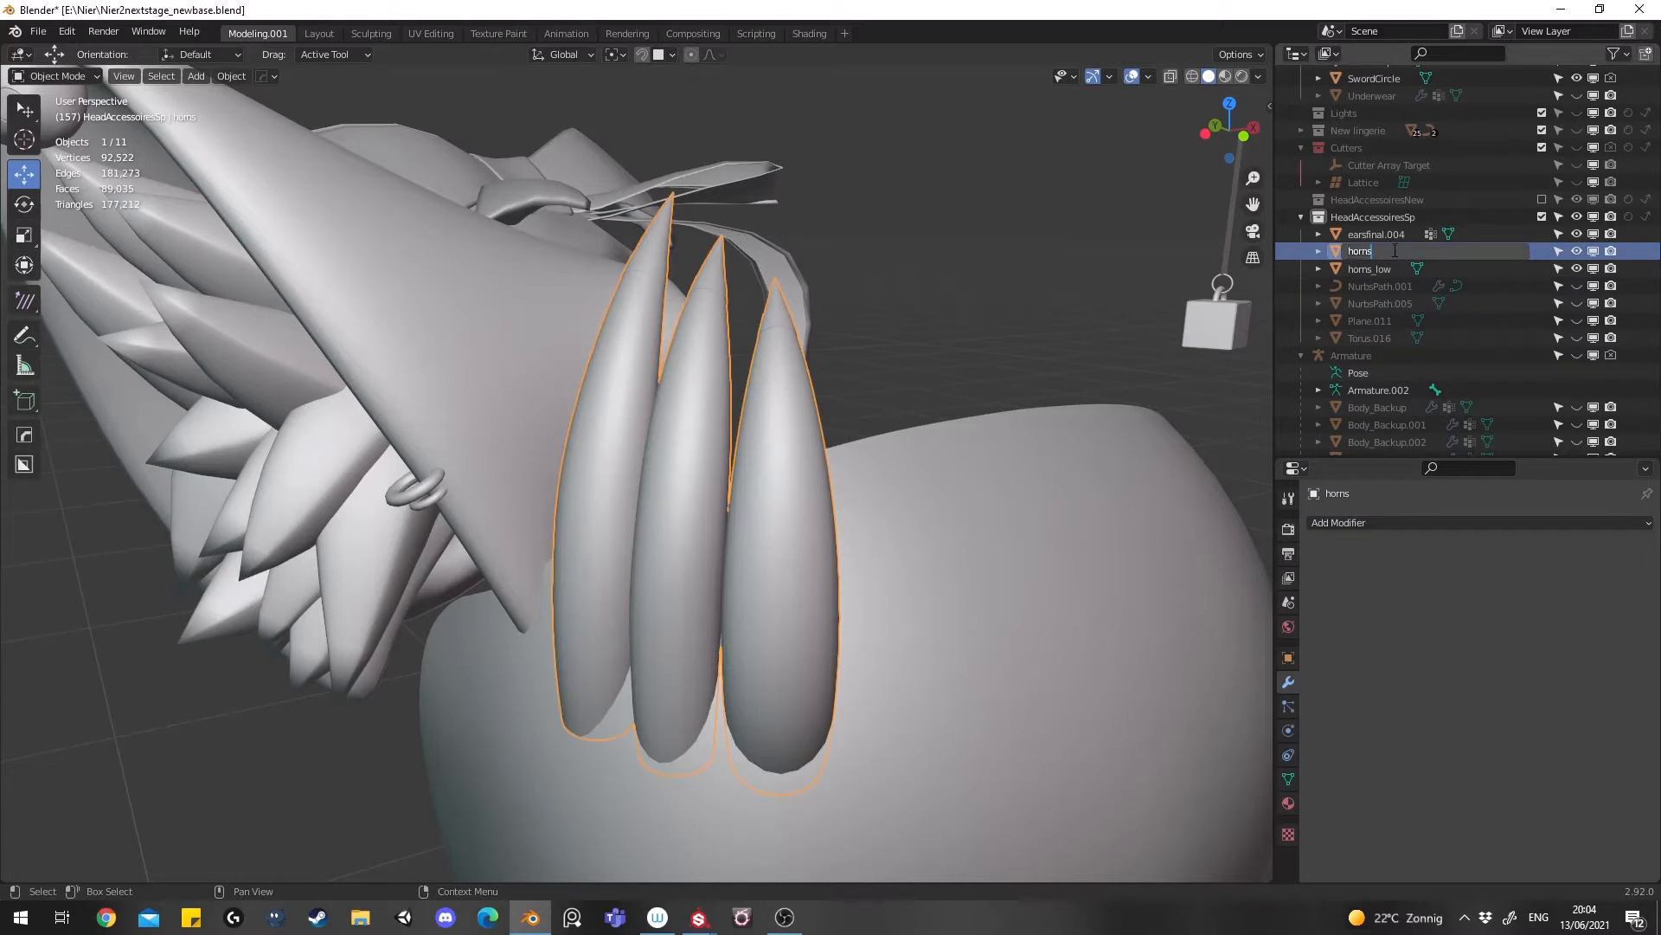
text(_high)
key(Return)
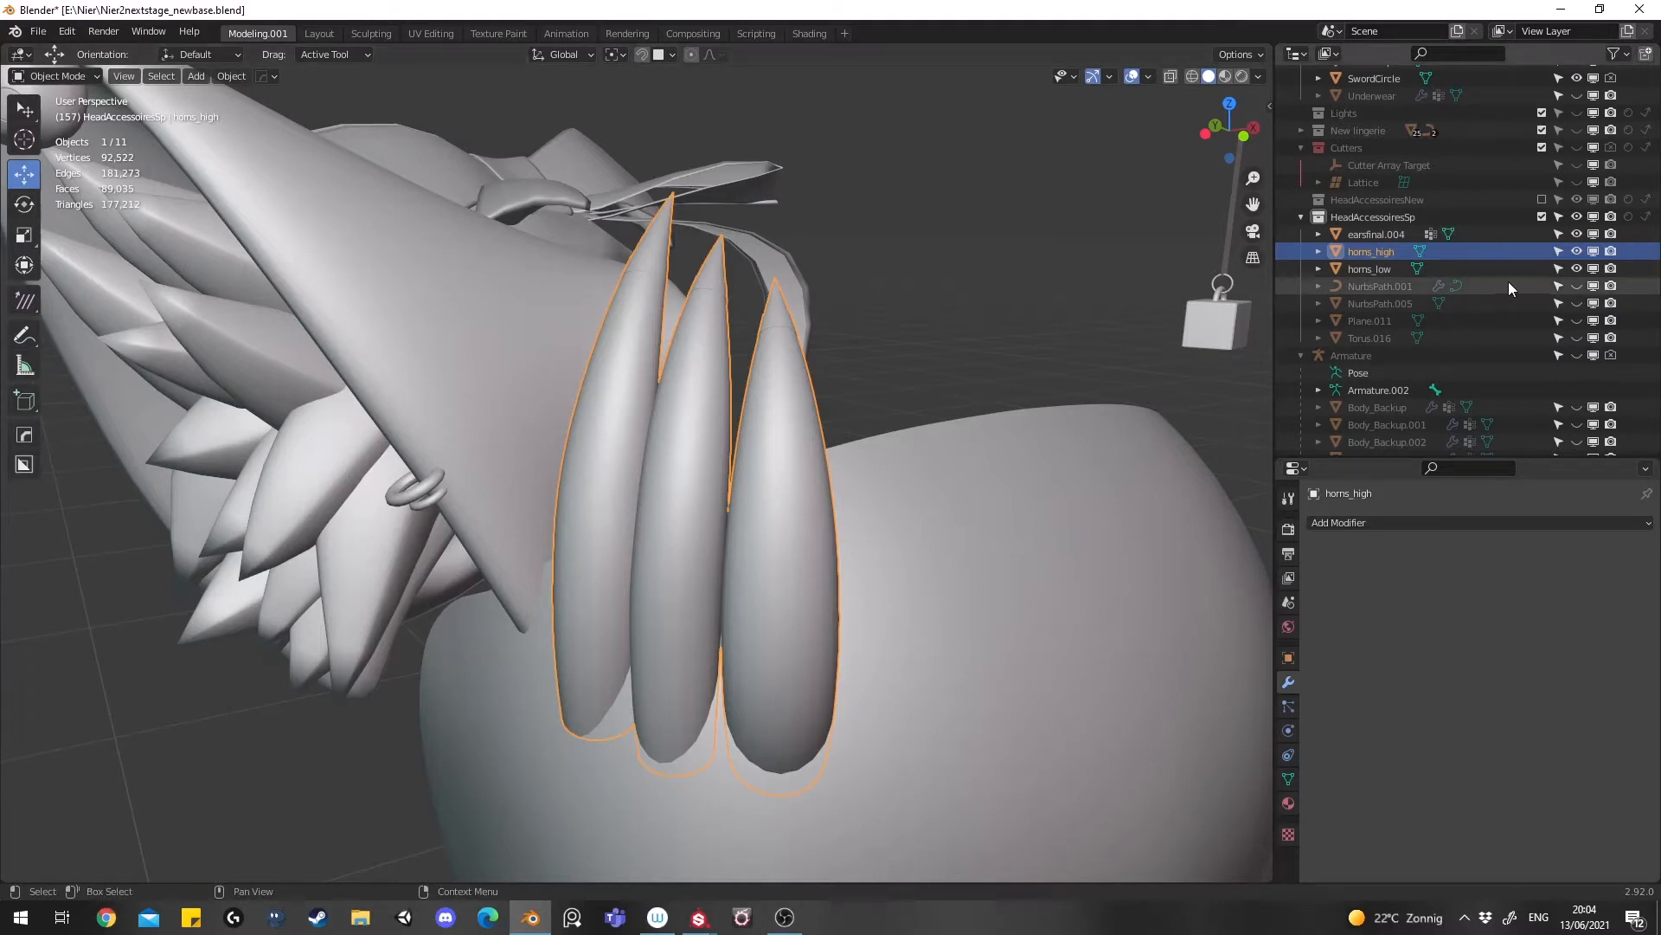
Hide horns_low in the viewport and open the horns_high mesh for editing
click(1577, 268)
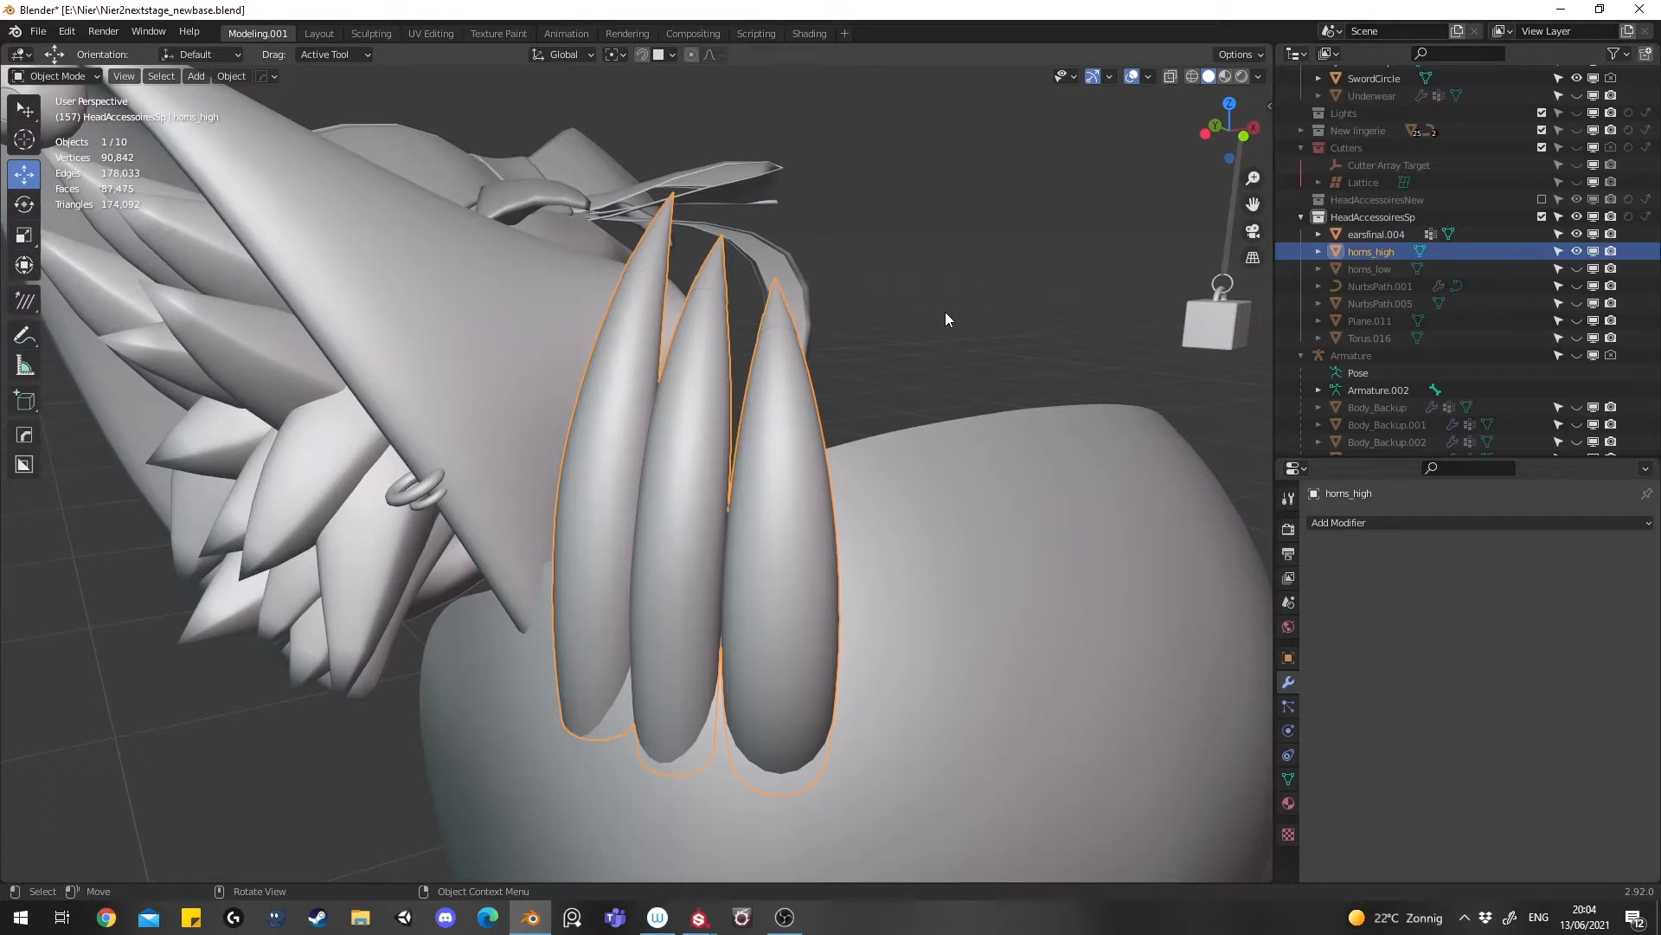
key(Tab)
shift+middle_drag(734, 450, 713, 383)
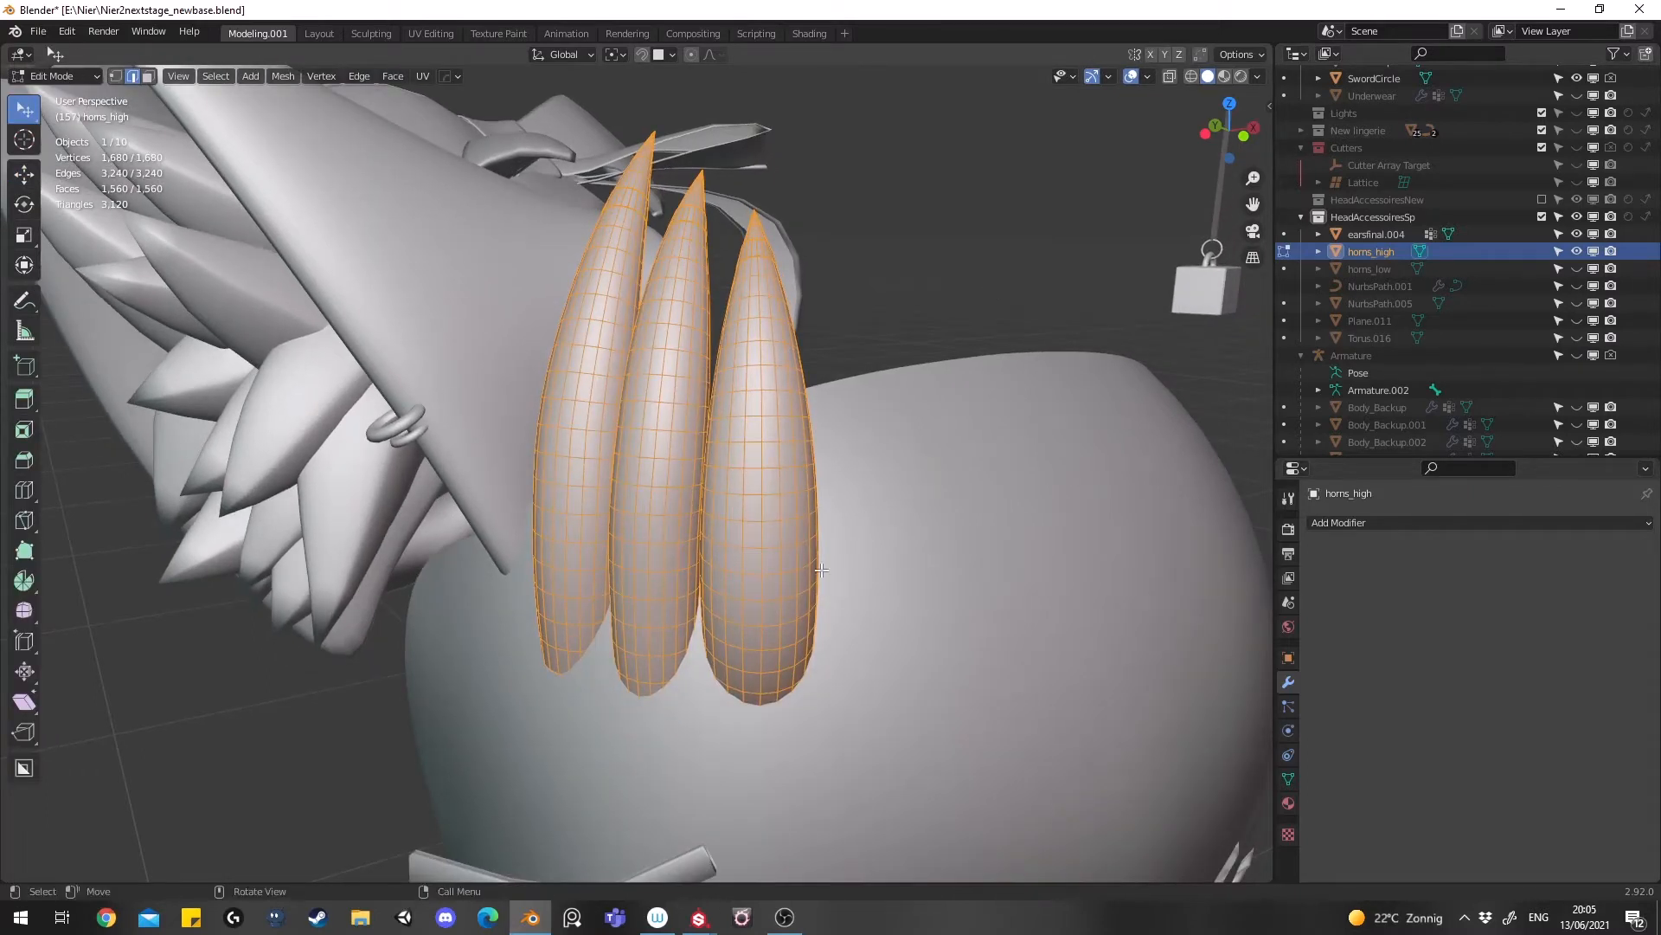
middle_drag(821, 569, 565, 348)
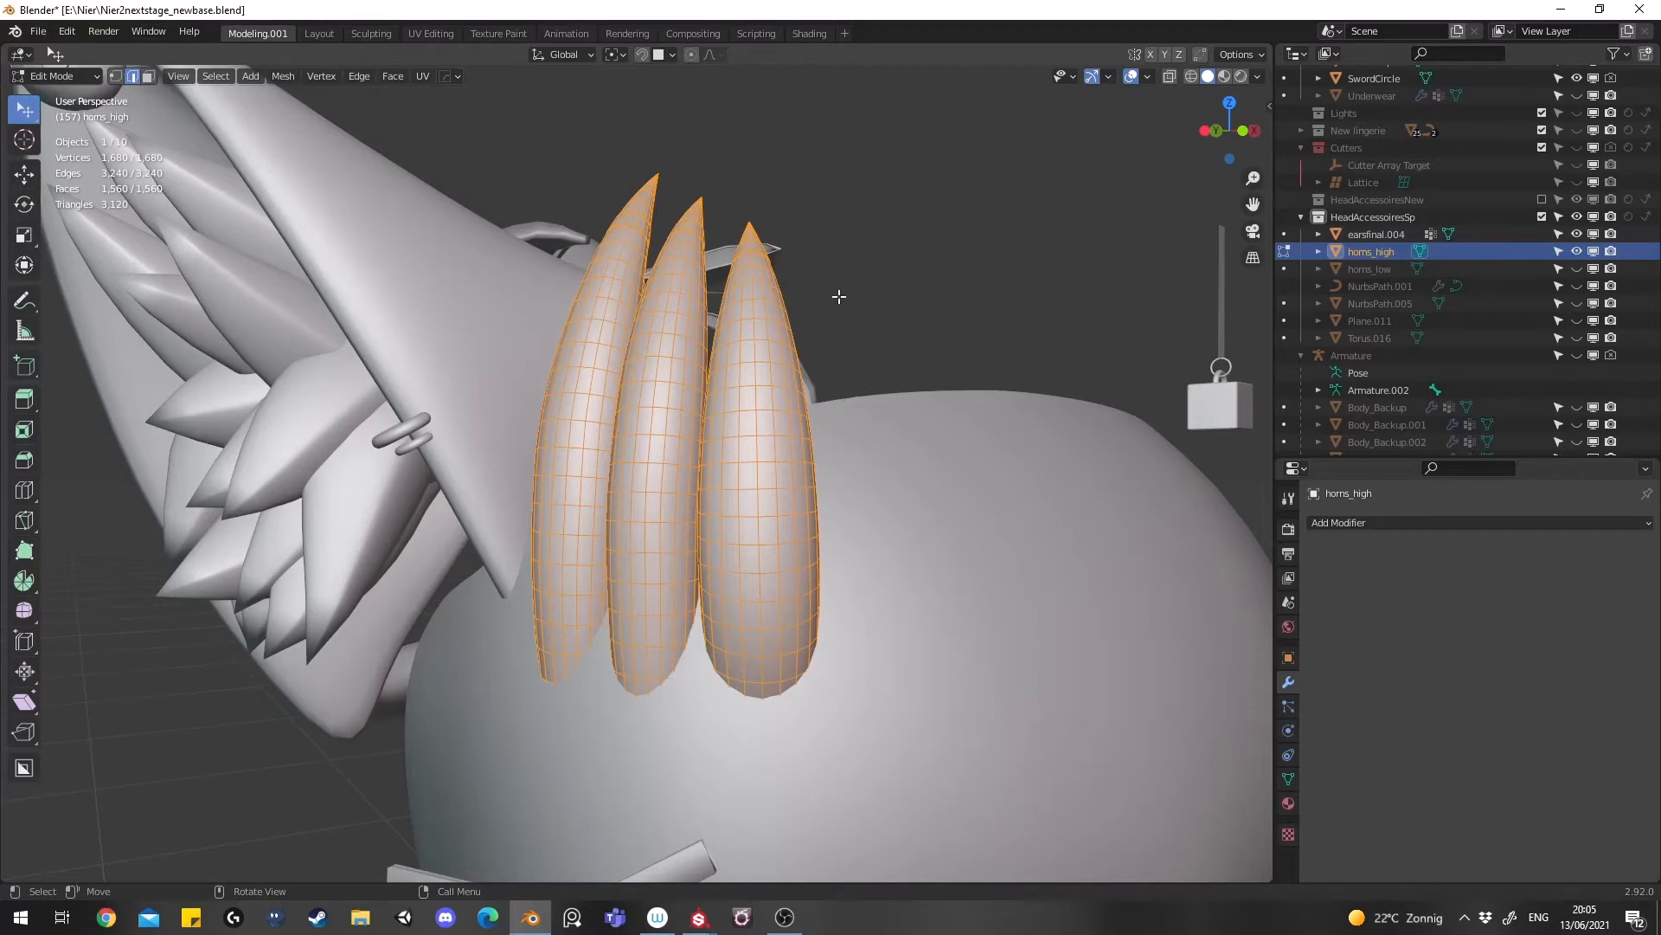
scroll(864, 523, up, 4)
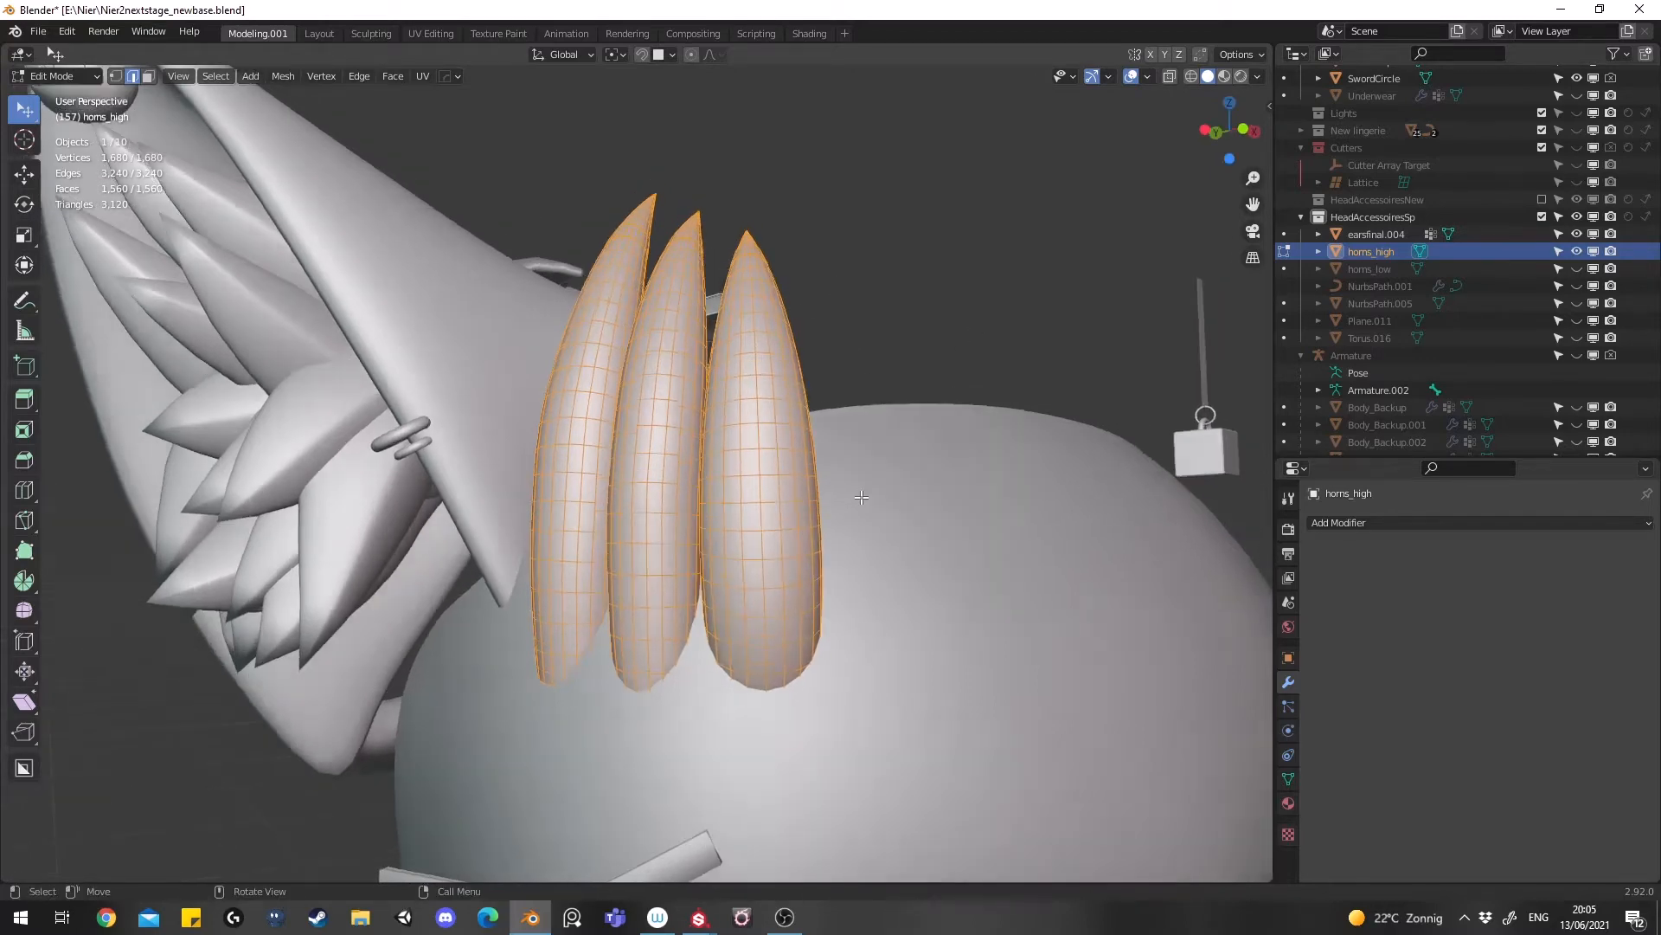
Select two crosswise edges at the base of the shortest horn, leaving one ring unselected between them
key(shift+z)
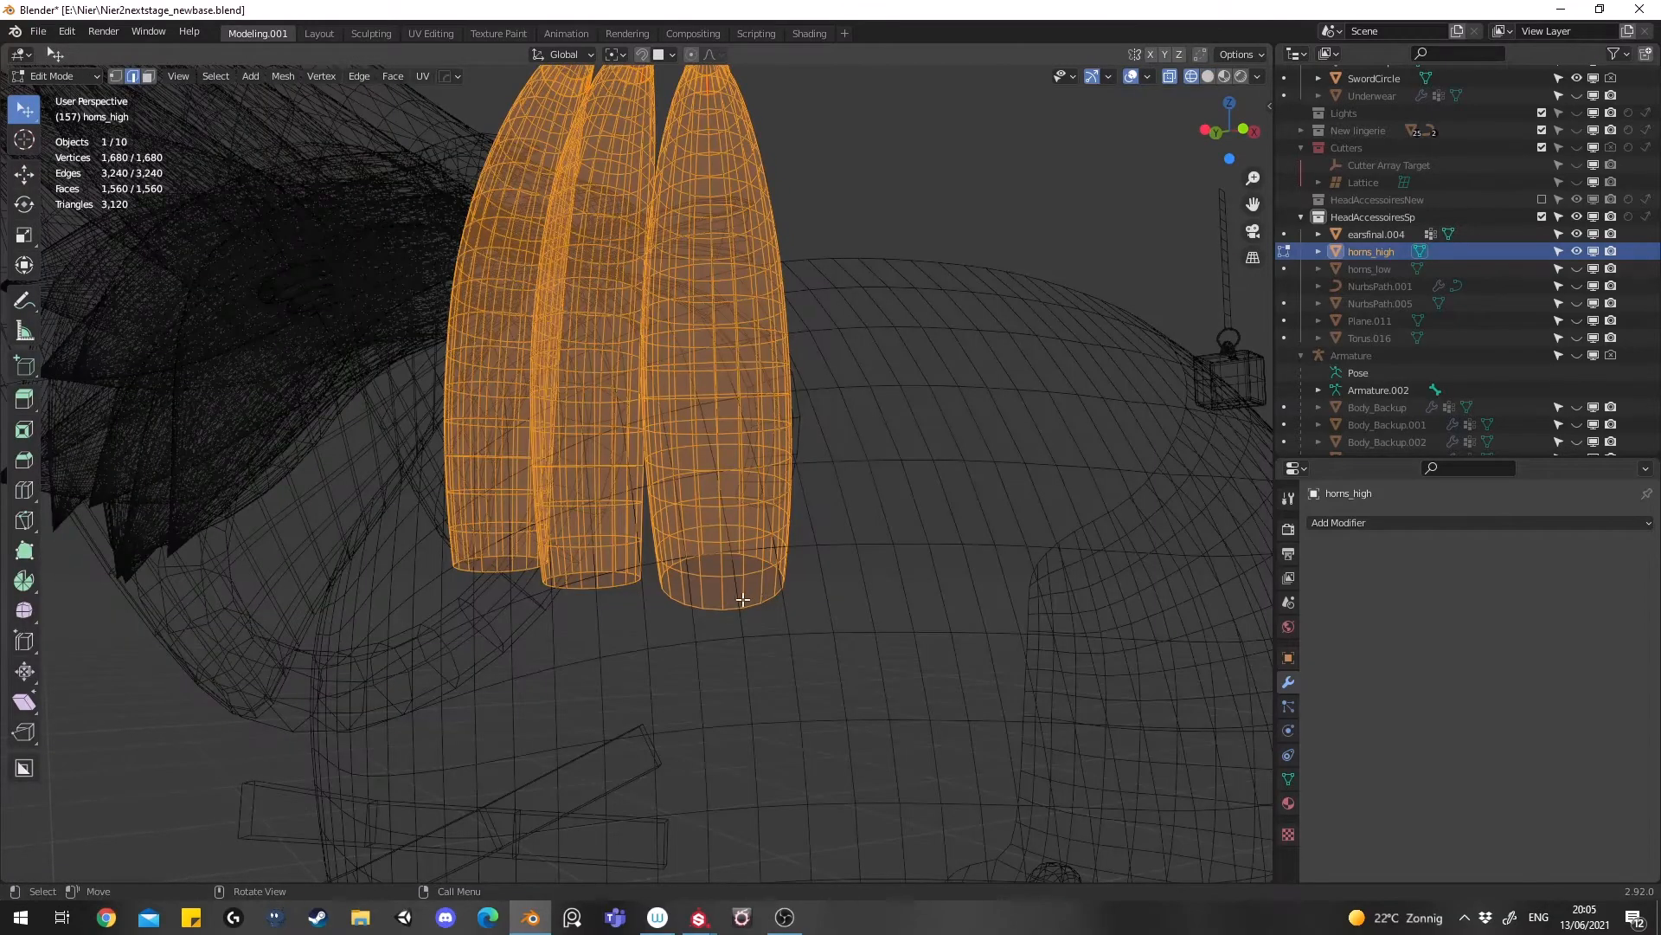
alt+click(742, 602)
middle_drag(746, 608, 734, 649)
click(736, 604)
click(726, 615)
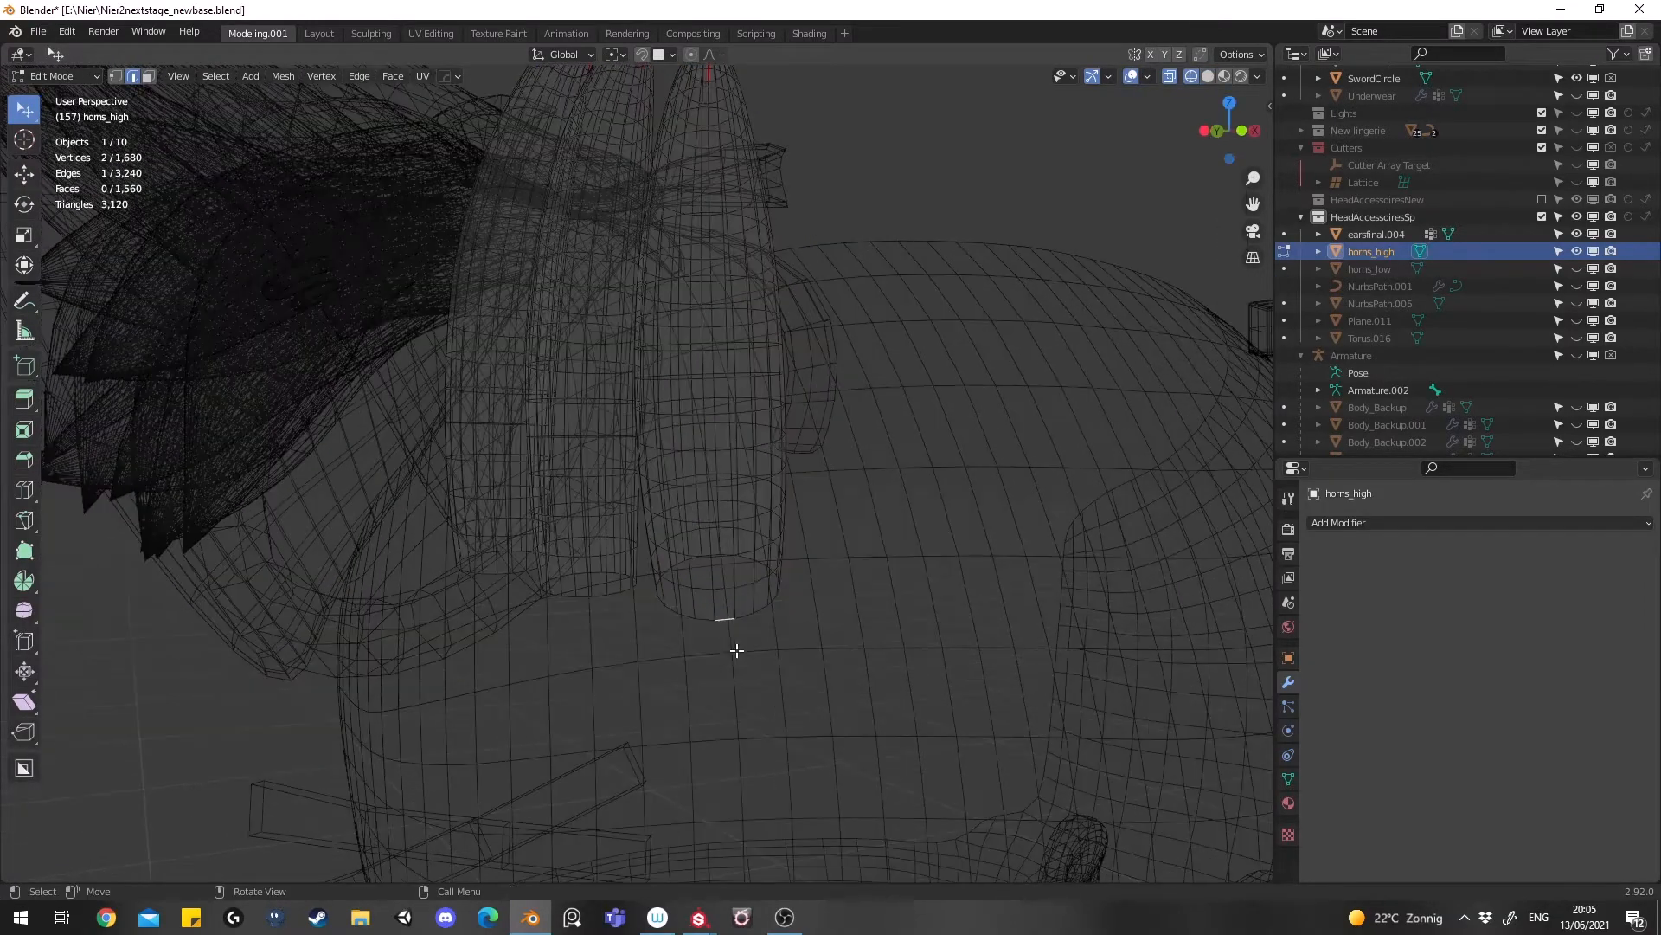
shift+click(730, 558)
mouse_move(745, 567)
middle_down()
mouse_move(749, 664)
mouse_move(748, 527)
mouse_move(746, 591)
middle_up()
Extend the every-other-edge selection pattern up the shortest horn to its tip
key(z)
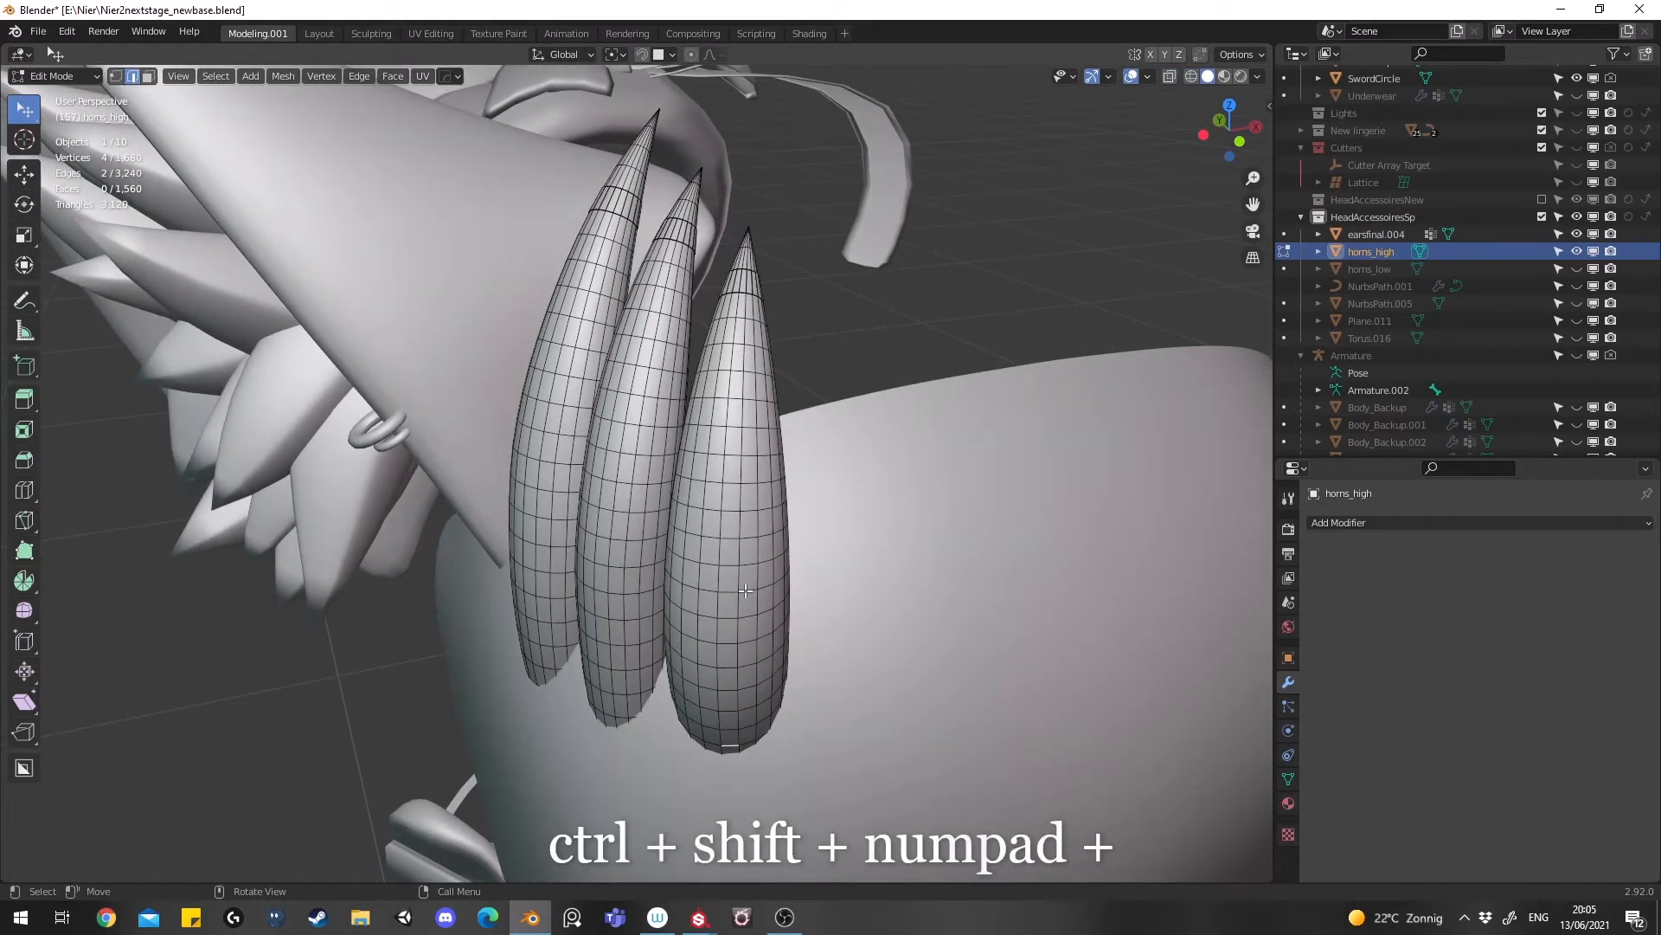
key(ctrl+shift+KP_Add)
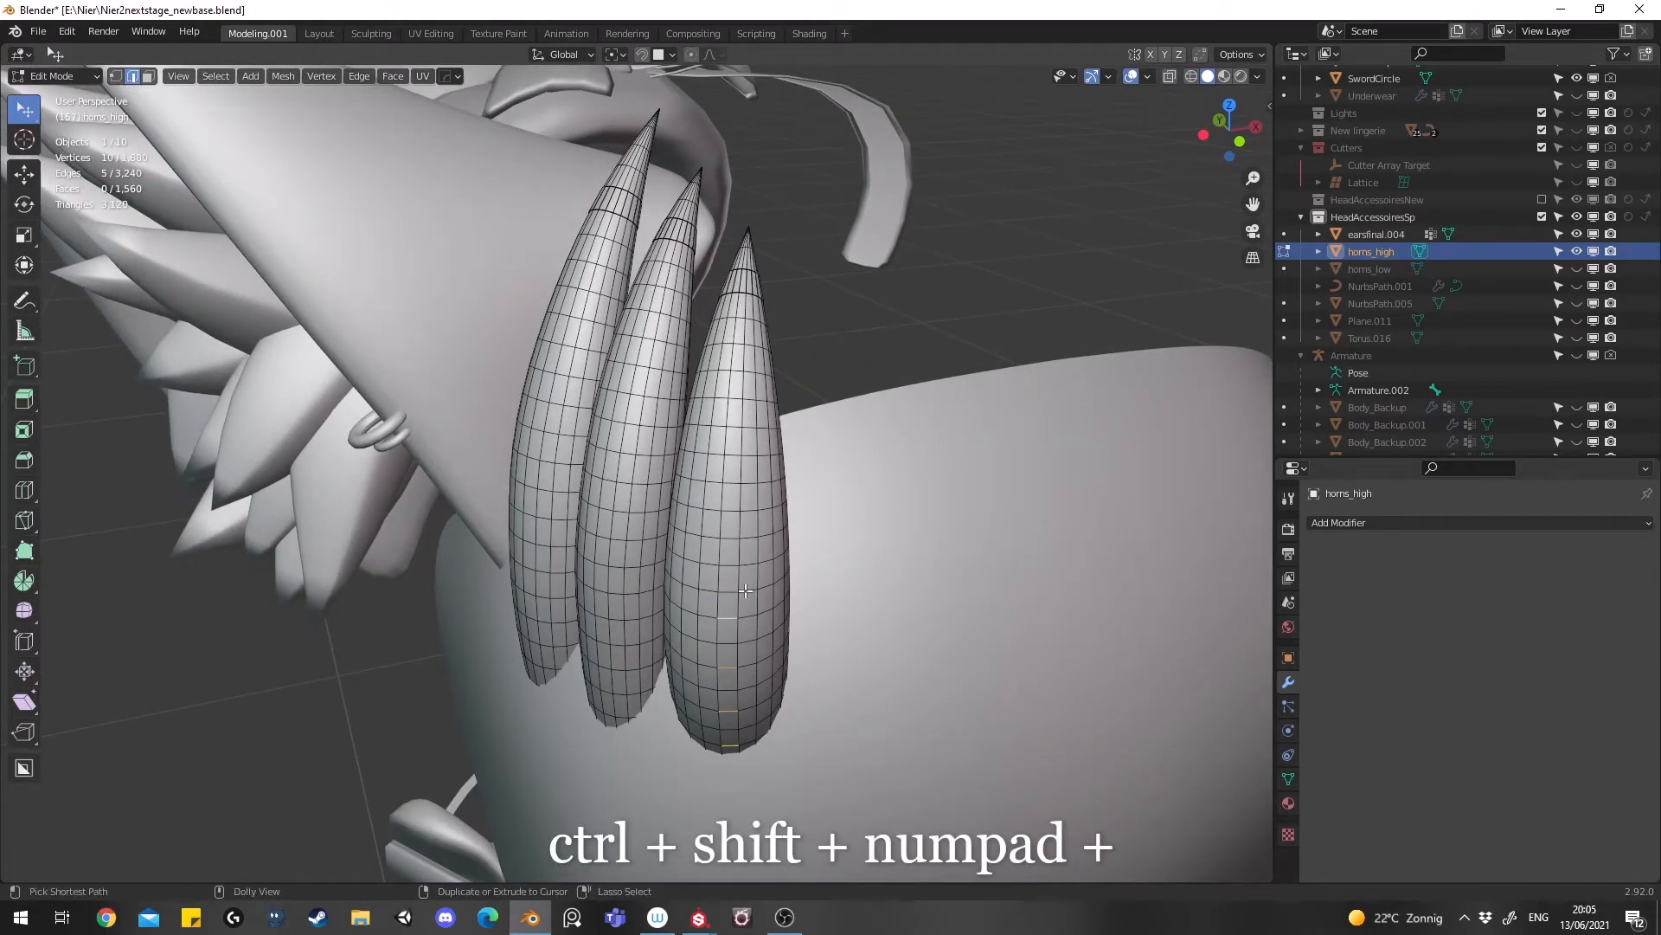
key(ctrl+shift+KP_Add)
key(ctrl+shift+KP_Add)
key(ctrl+shift+KP_Add)
scroll(769, 322, up, 1)
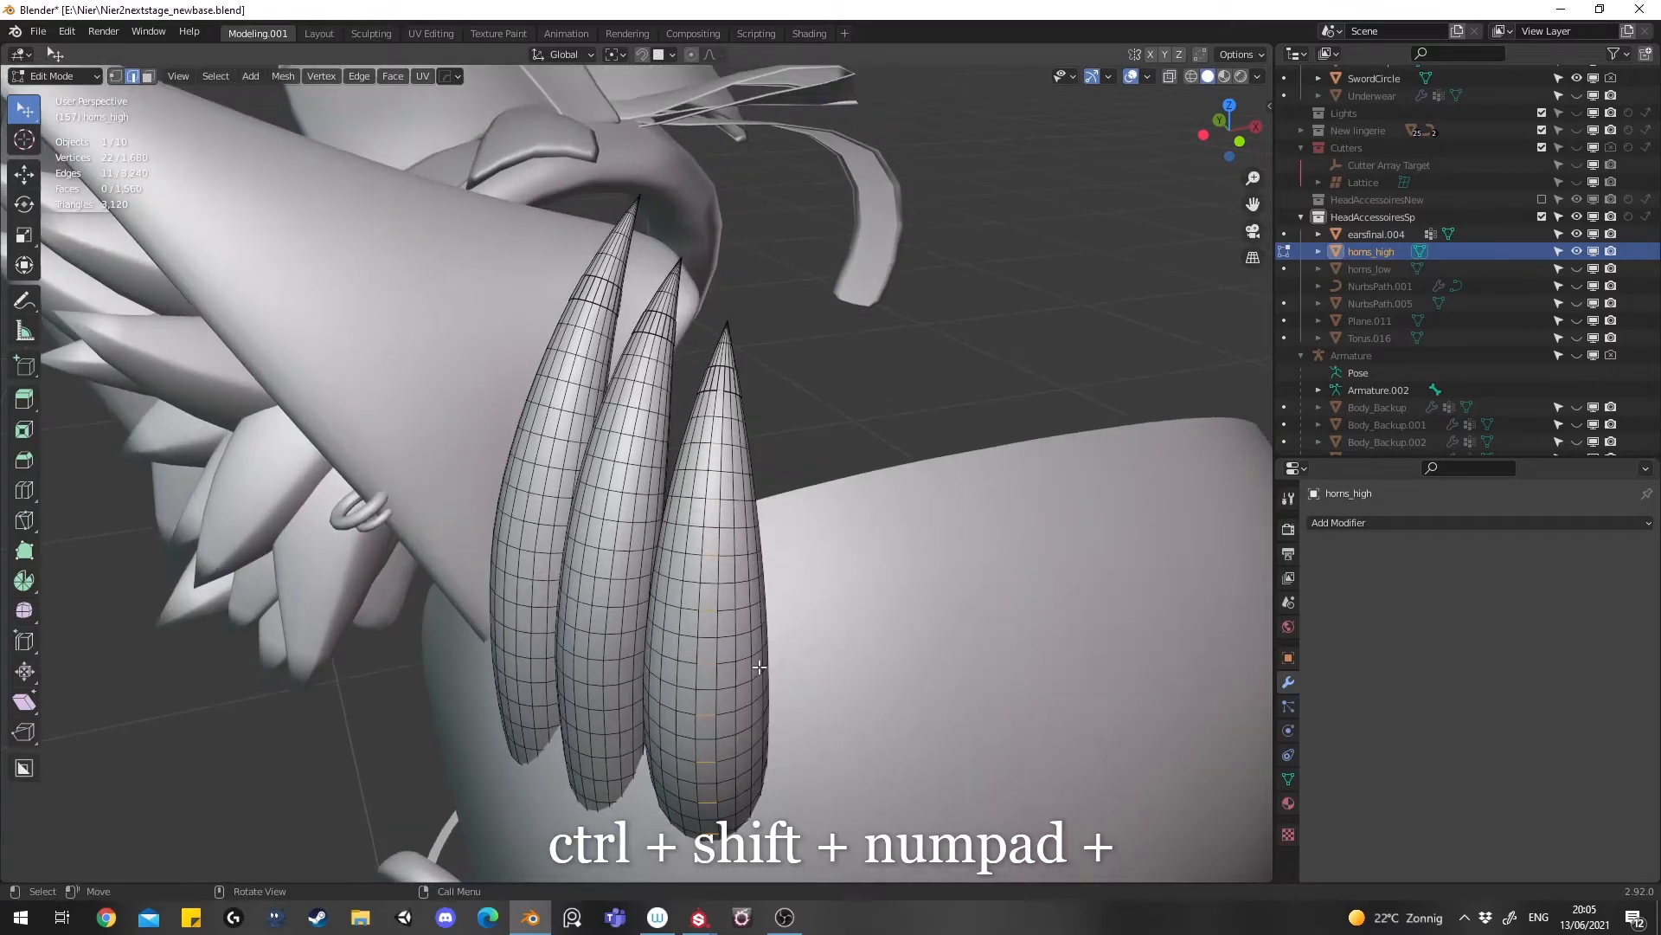
Remove the edge nearest the tip of the shortest horn from the selection with circle select
key(shift+z)
scroll(770, 319, up, 3)
key(c)
shift+click(809, 289)
key(Escape)
key(c)
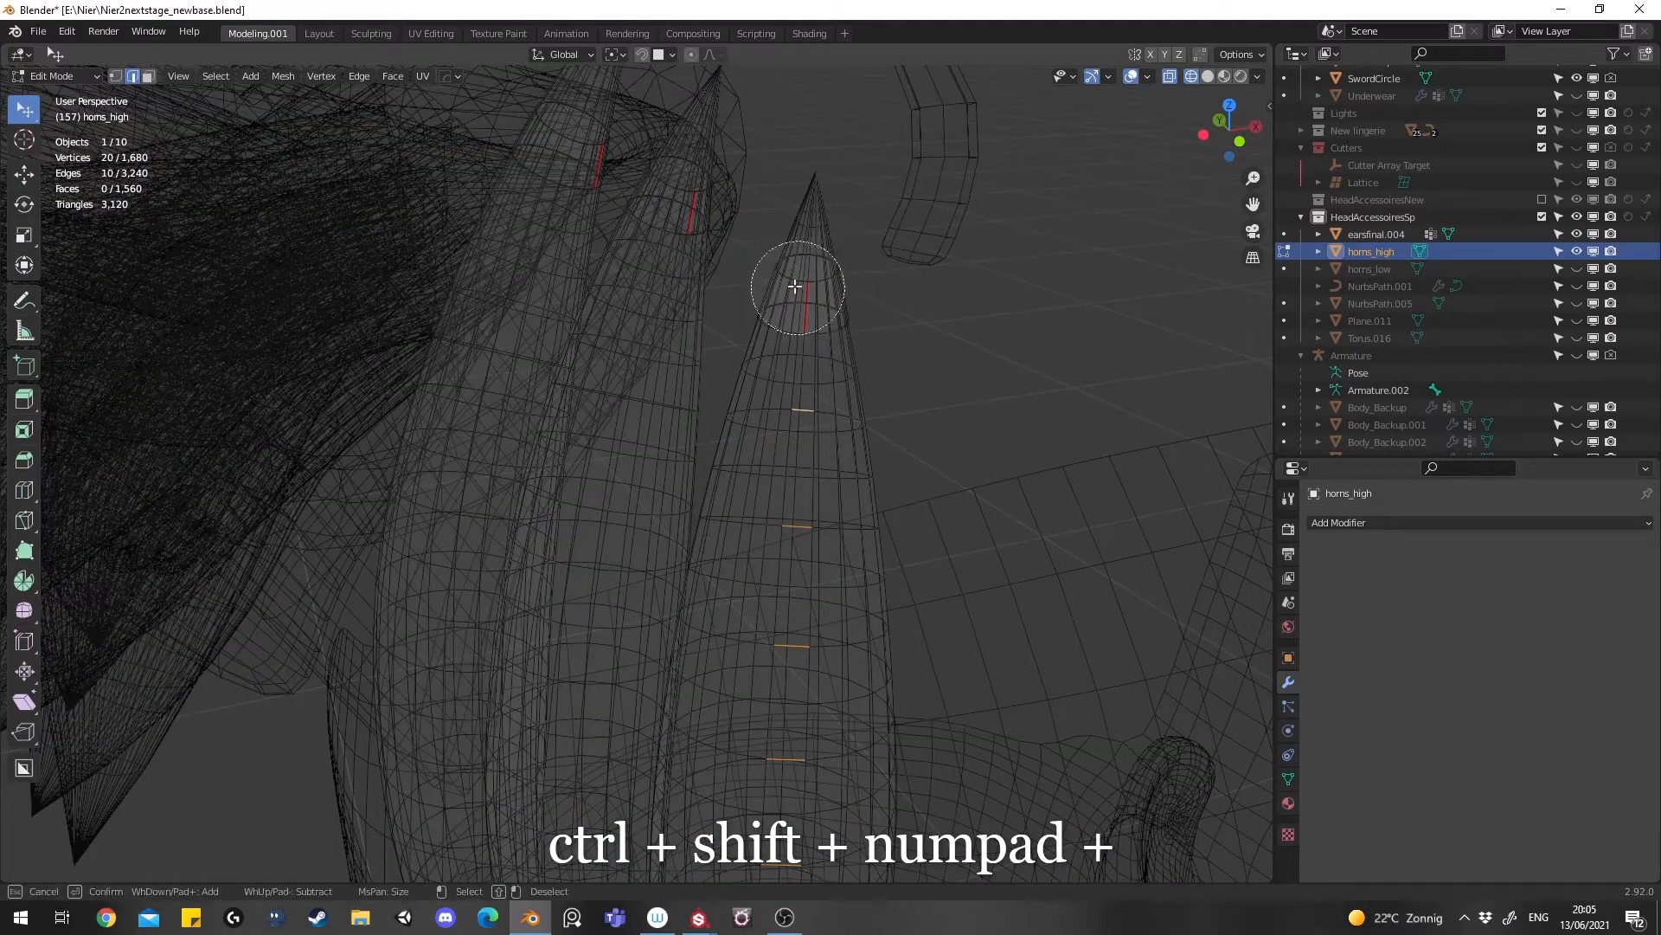
key(Escape)
key(shift+z)
scroll(813, 337, down, 4)
middle_drag(762, 442, 772, 395)
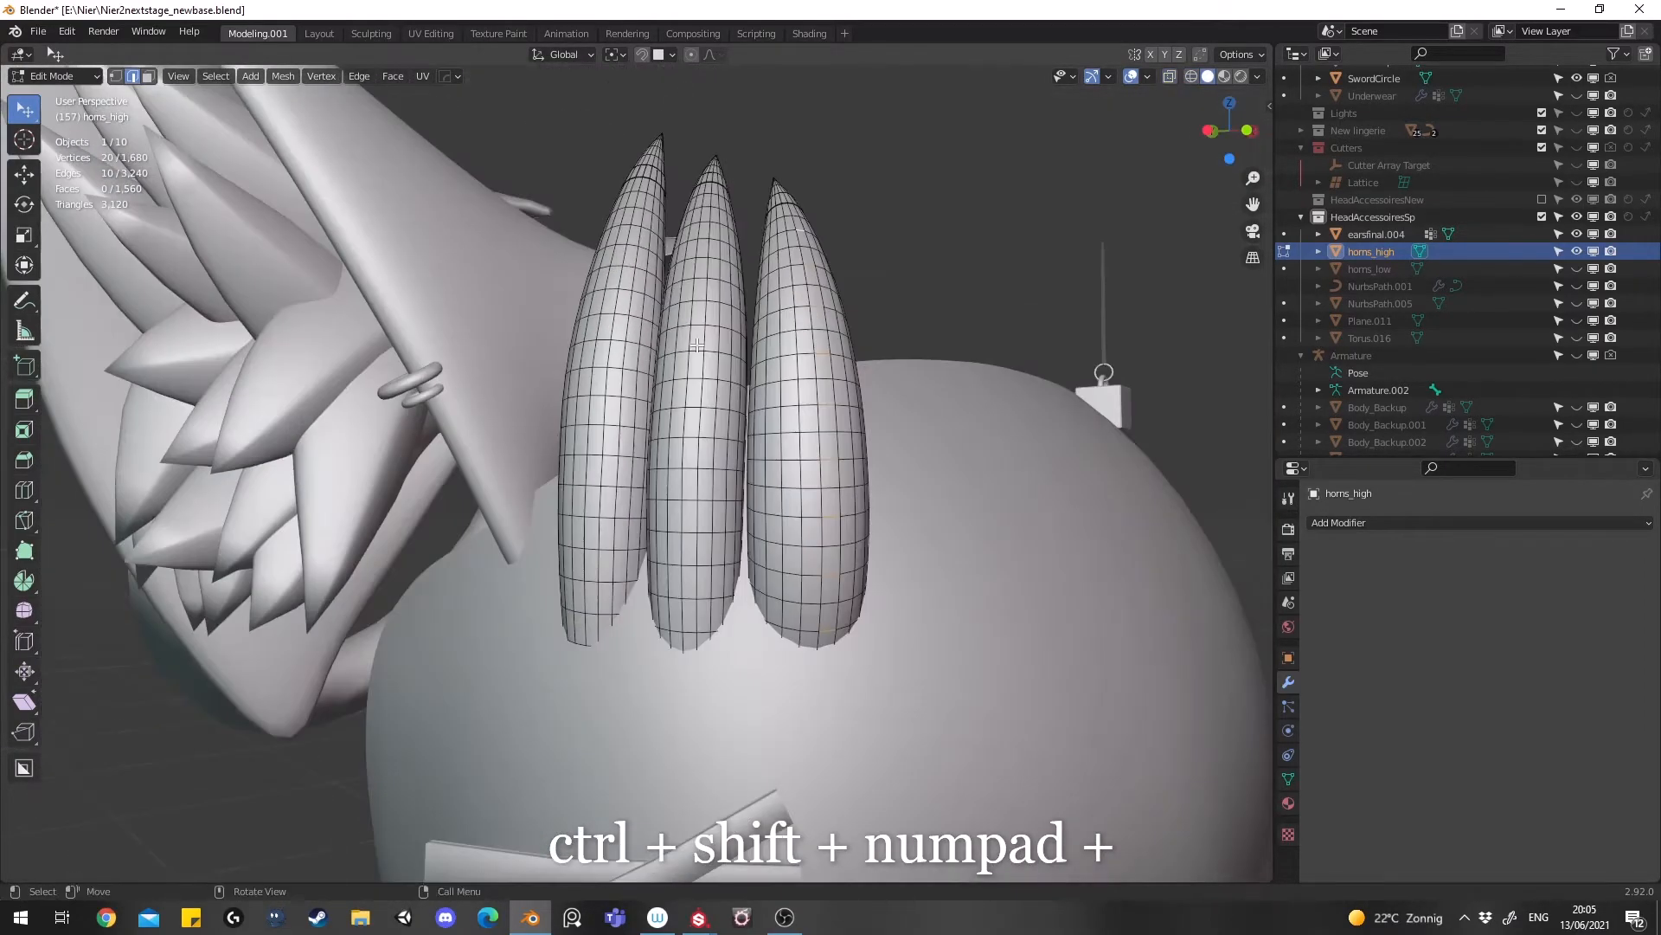
Add two alternate crosswise edges at the middle horn's base to the selection and repeat the pattern up that horn
scroll(773, 395, up, 3)
key(shift+z)
middle_drag(689, 686, 683, 704)
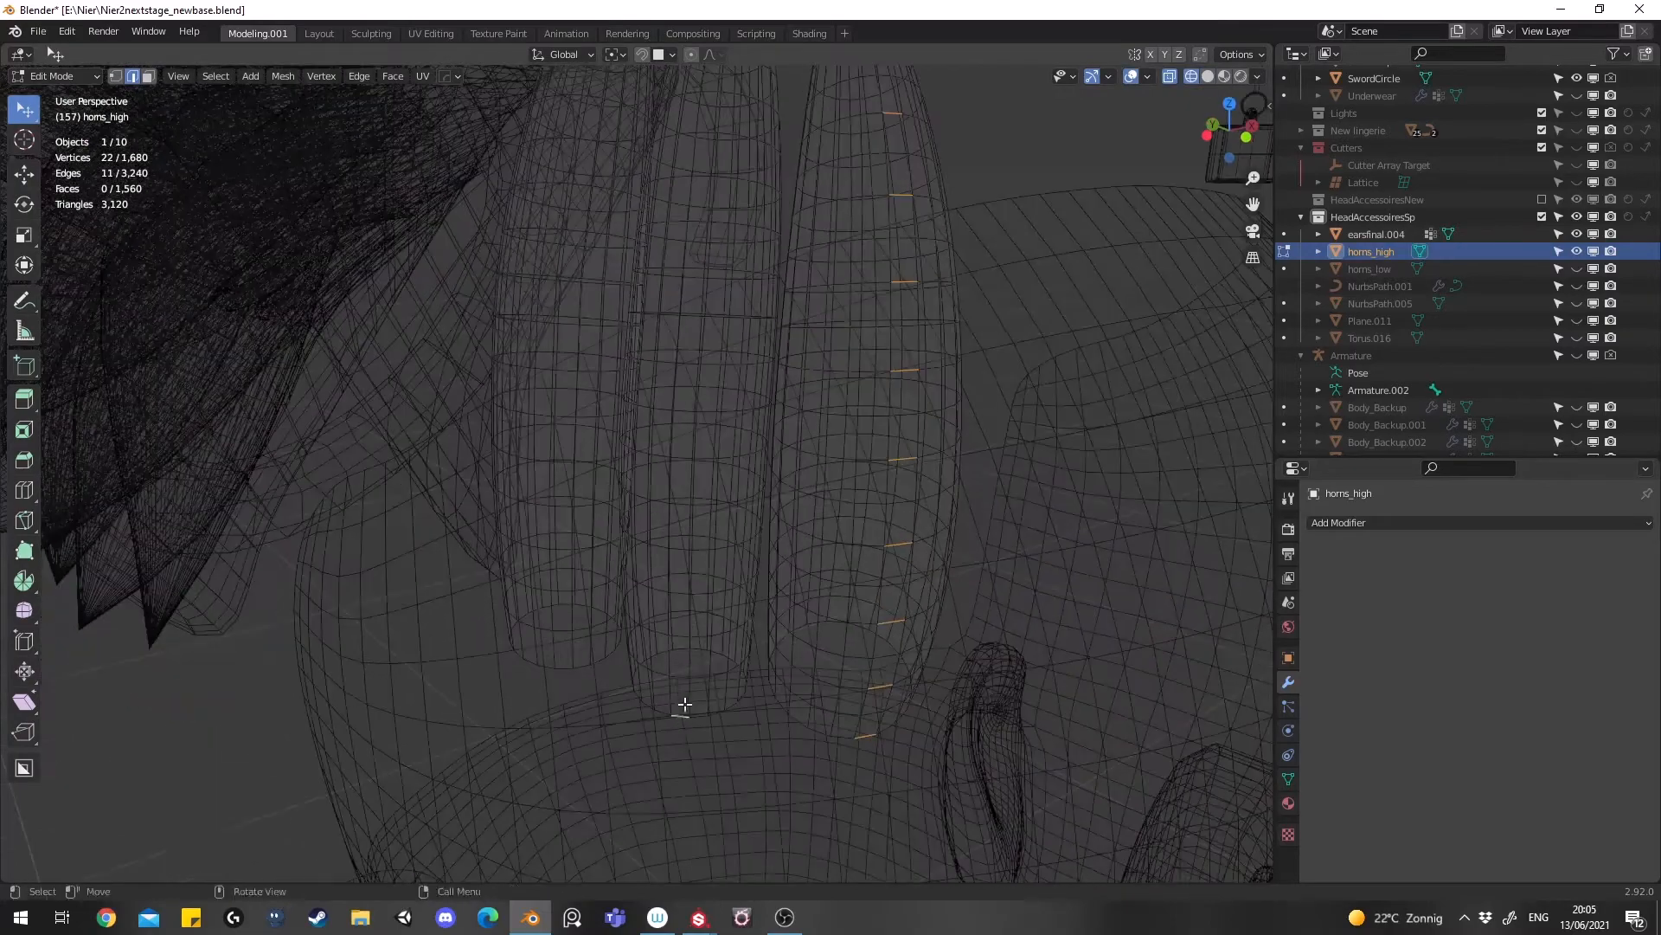
shift+click(681, 710)
shift+click(678, 640)
middle_drag(701, 603, 734, 611)
scroll(734, 612, down, 3)
middle_drag(631, 511, 649, 560)
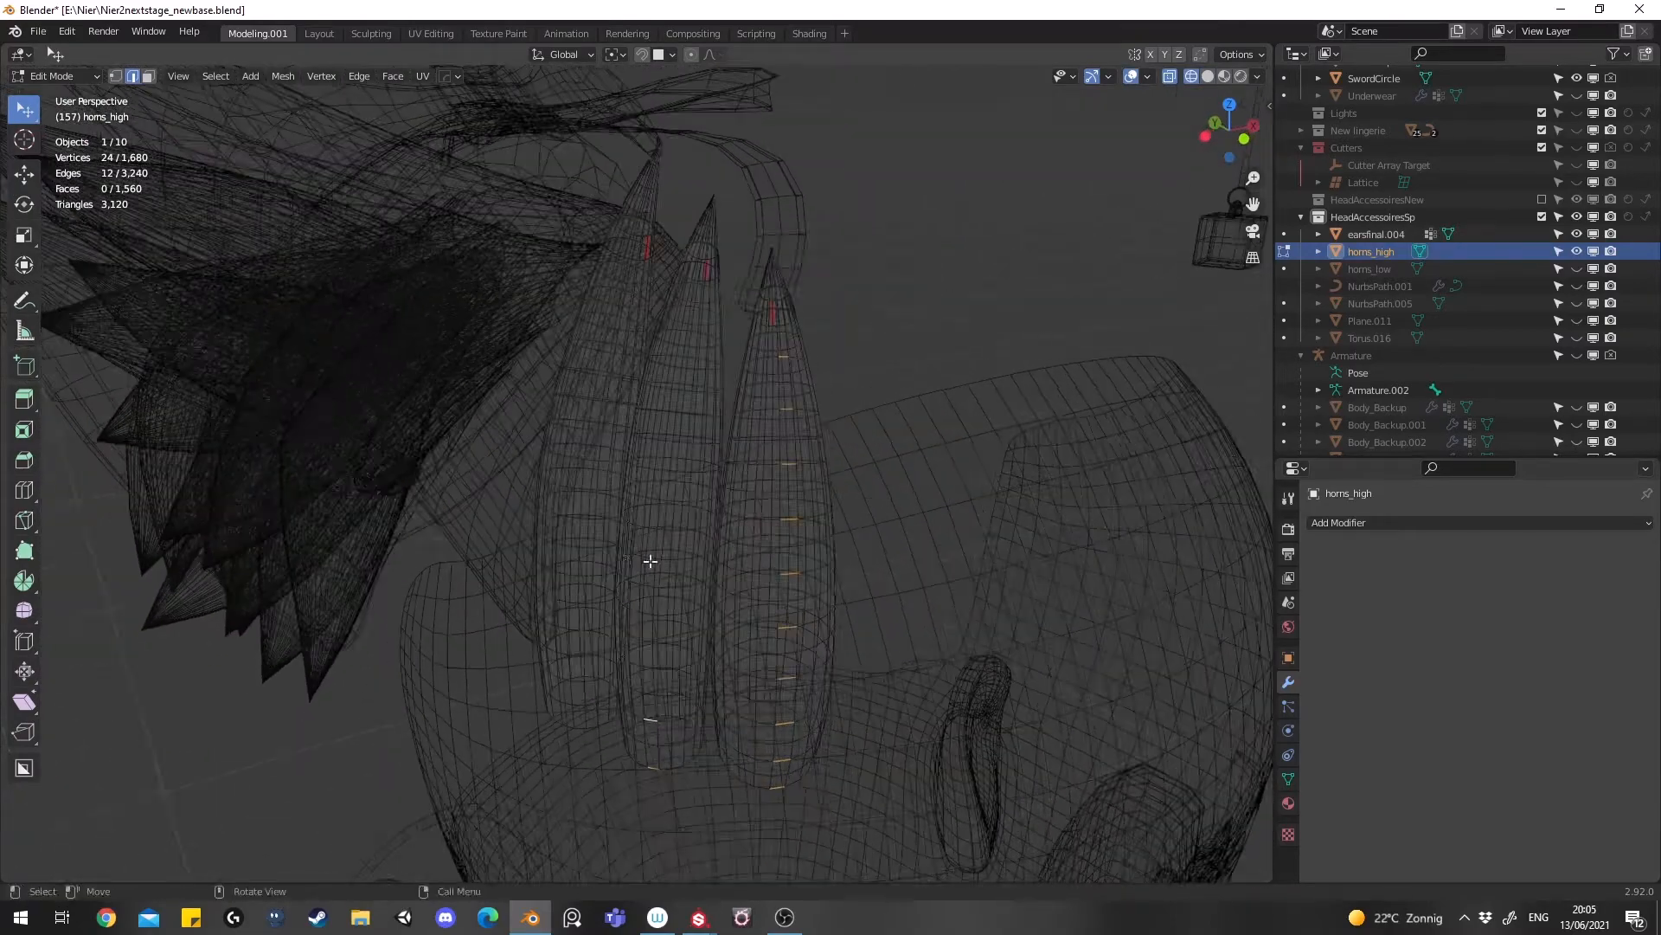
key(shift+z)
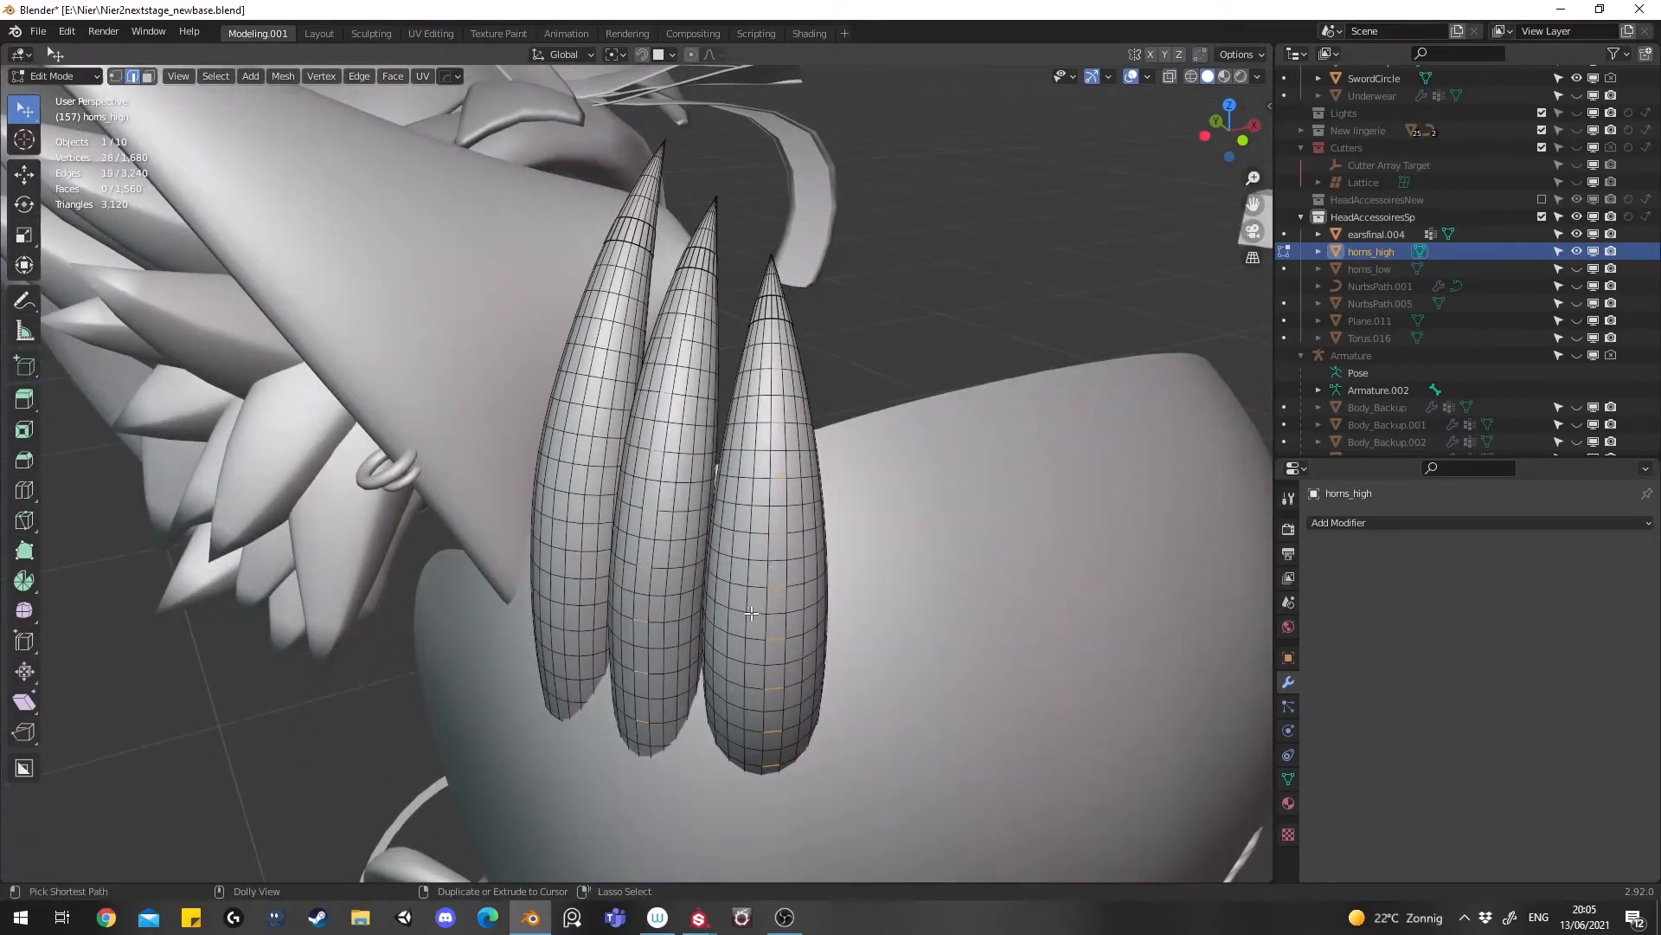
middle_drag(752, 613, 574, 727)
Add two alternate crosswise edges at the base of the remaining tallest horn and repeat the pattern up to its tip
key(shift+z)
shift+click(586, 710)
shift+click(586, 709)
shift+click(583, 639)
key(ctrl+z)
shift+click(589, 637)
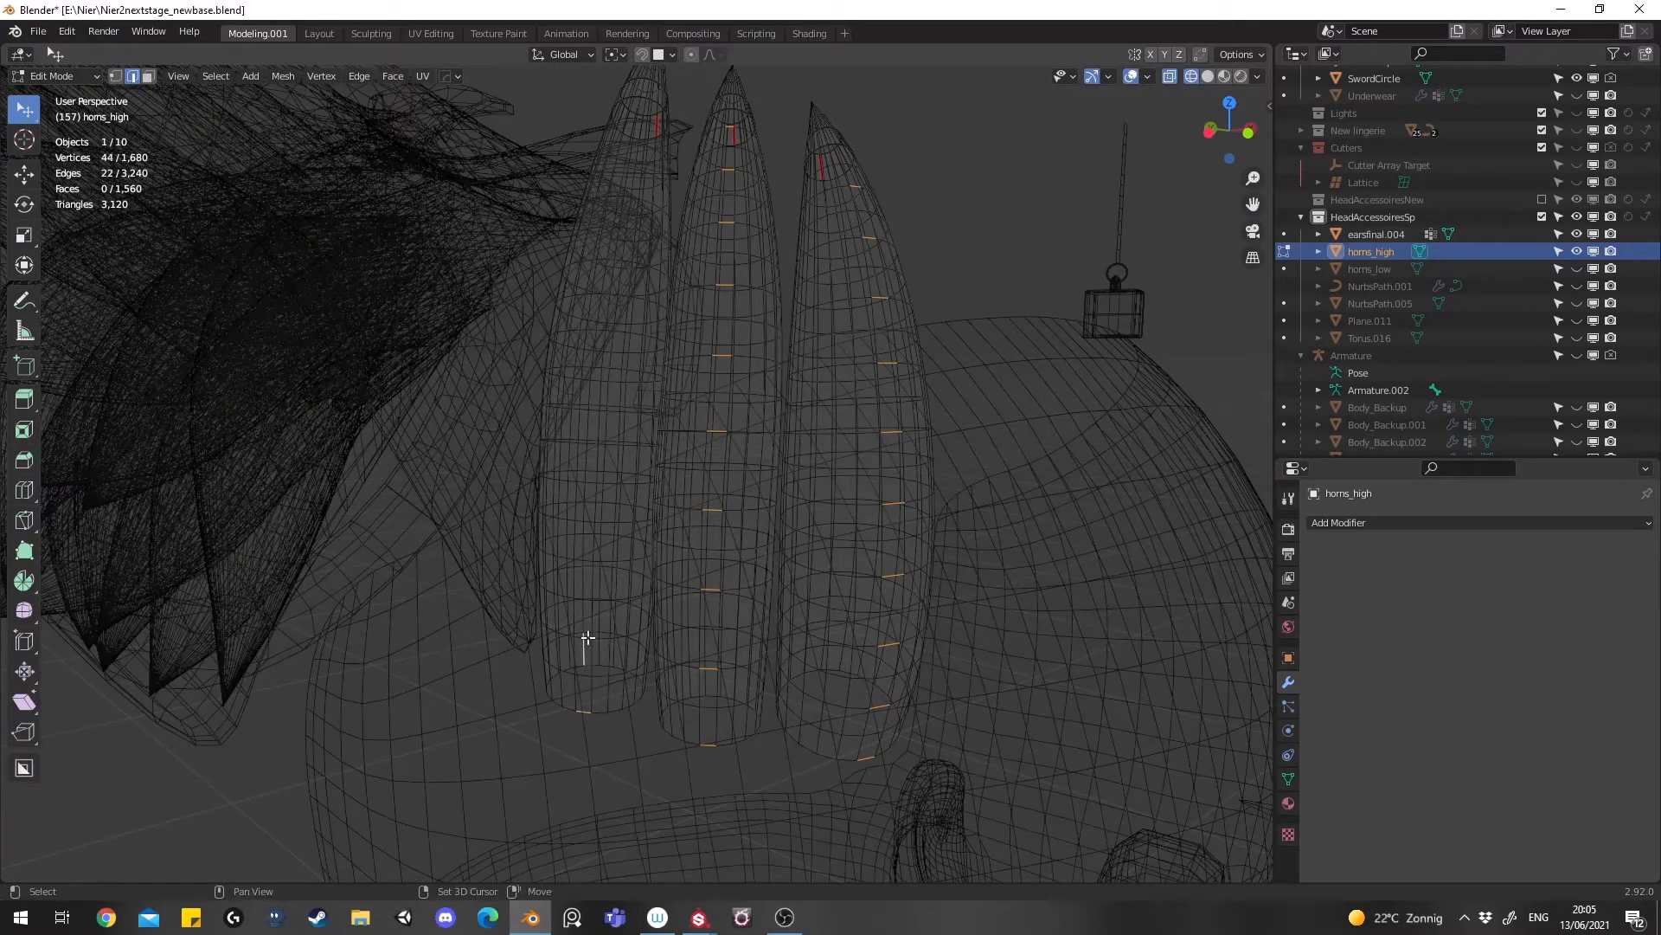
mouse_move(587, 638)
middle_down()
mouse_move(575, 652)
mouse_move(685, 637)
mouse_move(662, 649)
mouse_move(645, 770)
middle_up()
key(shift+z)
scroll(636, 649, down, 2)
key(ctrl+shift+KP_Add)
key(ctrl+shift+KP_Add)
key(ctrl+shift+KP_Add)
key(ctrl+shift+KP_Add)
key(ctrl+shift+KP_Add)
Deselect the edges closest to the tip of the tallest horn with circle select
key(shift+z)
scroll(683, 554, up, 6)
key(c)
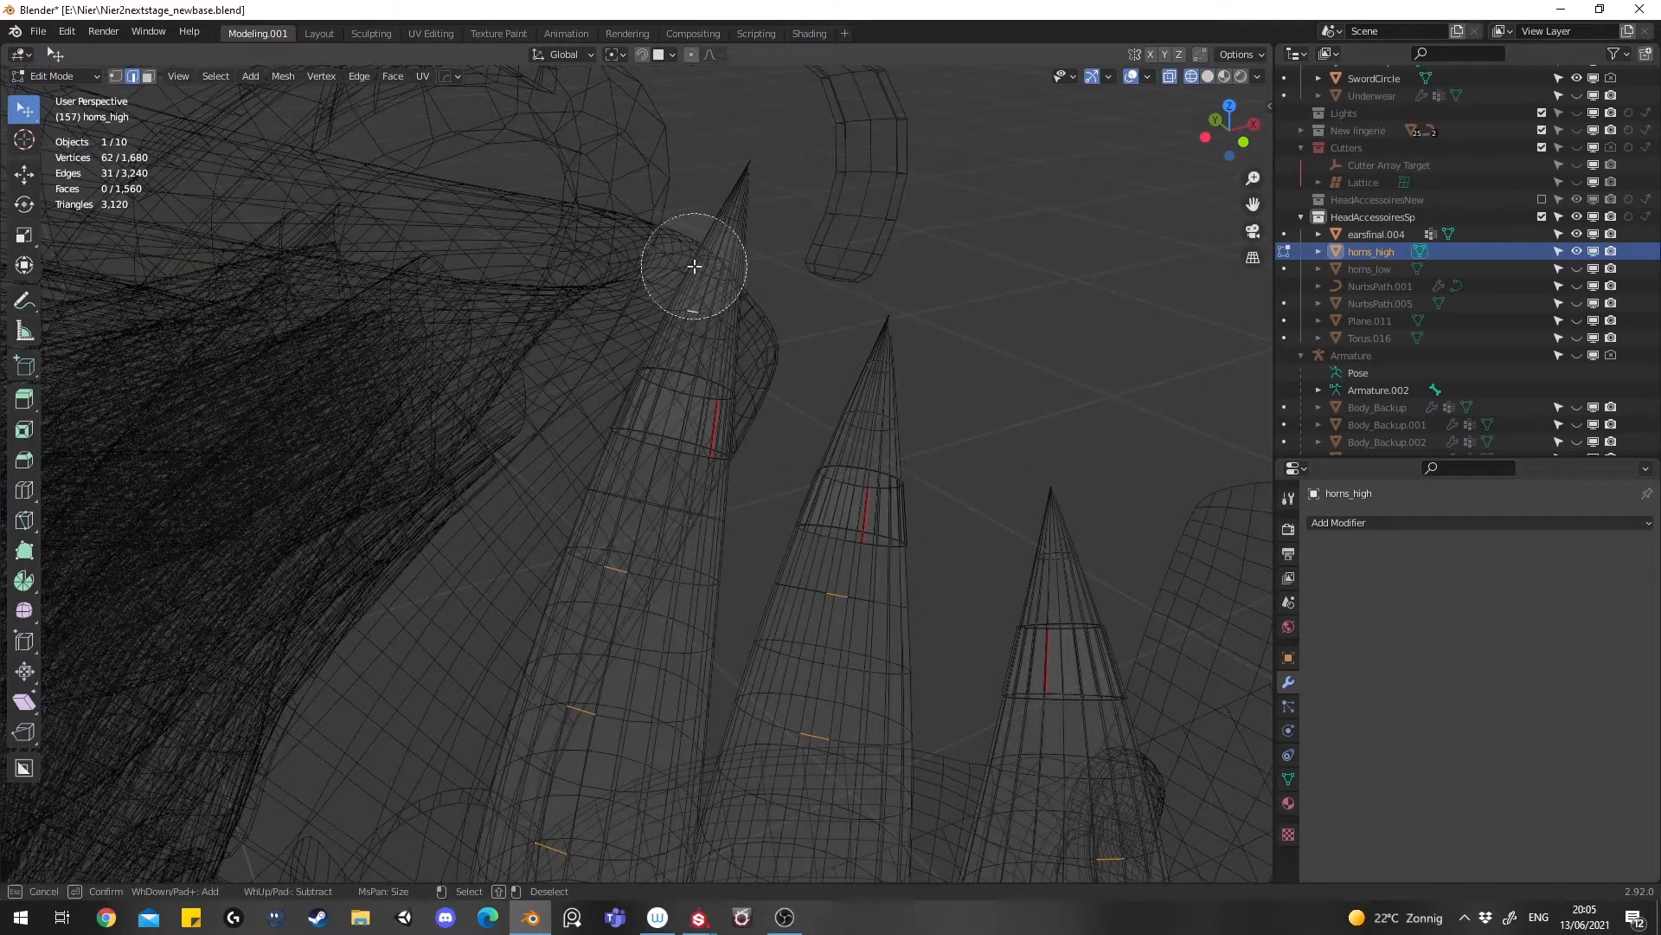
mouse_move(694, 265)
middle_down()
mouse_move(649, 400)
mouse_move(649, 371)
middle_up()
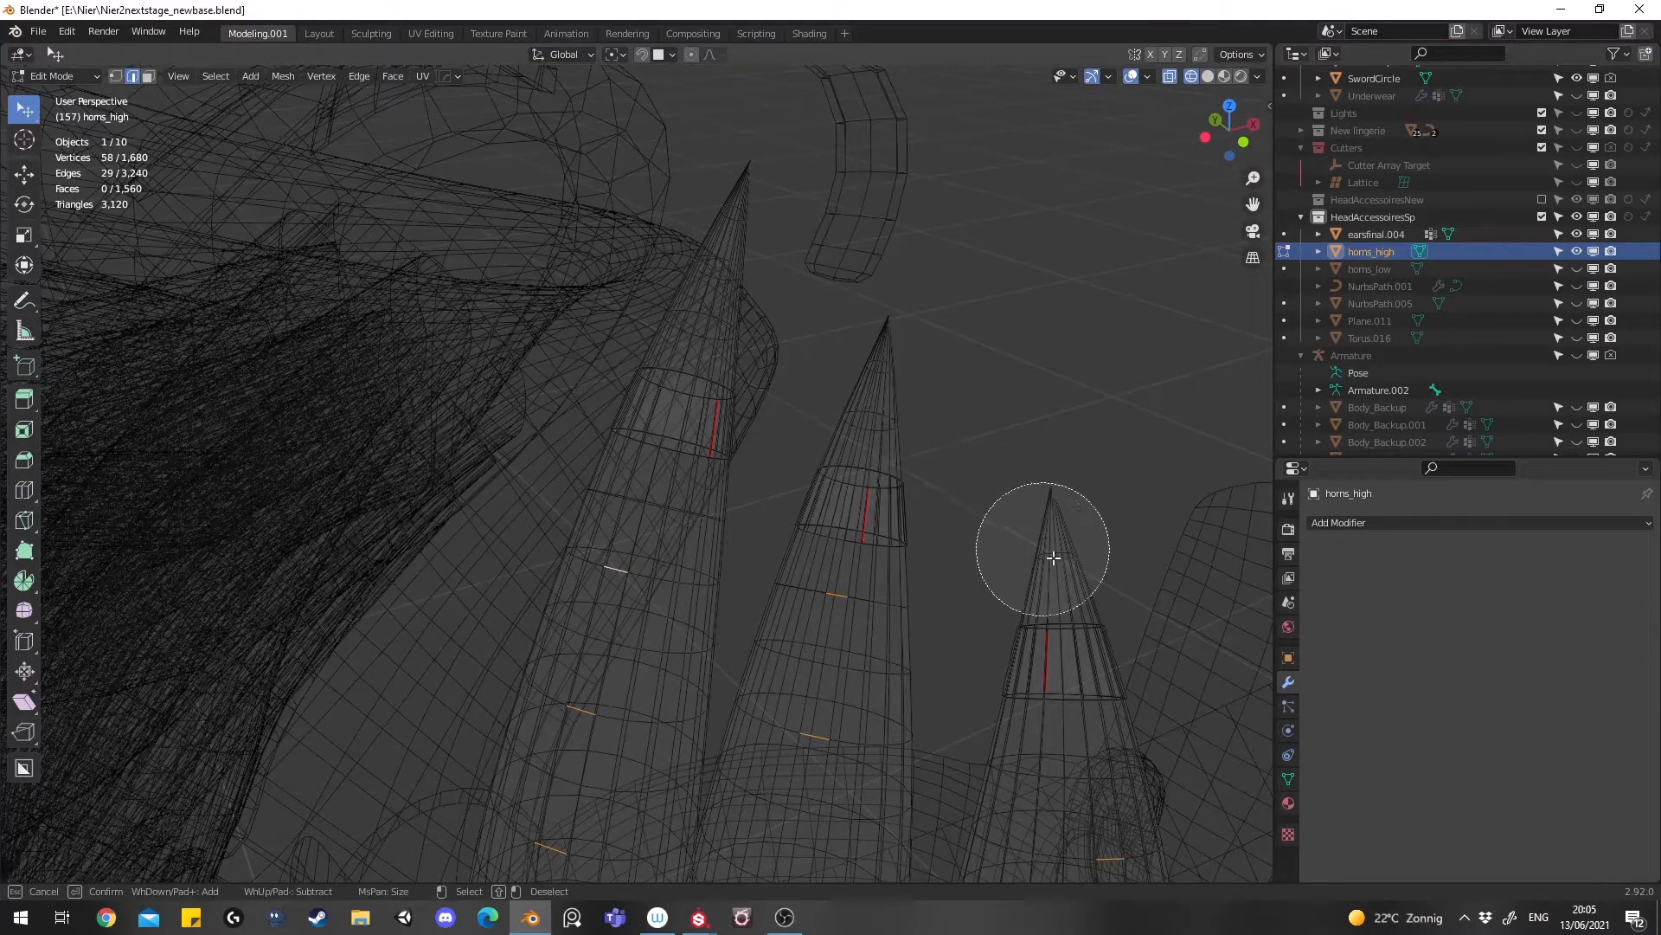
key(Escape)
scroll(1105, 645, up, 1)
key(shift+z)
scroll(1105, 644, down, 5)
shift+middle_drag(1105, 645, 1091, 532)
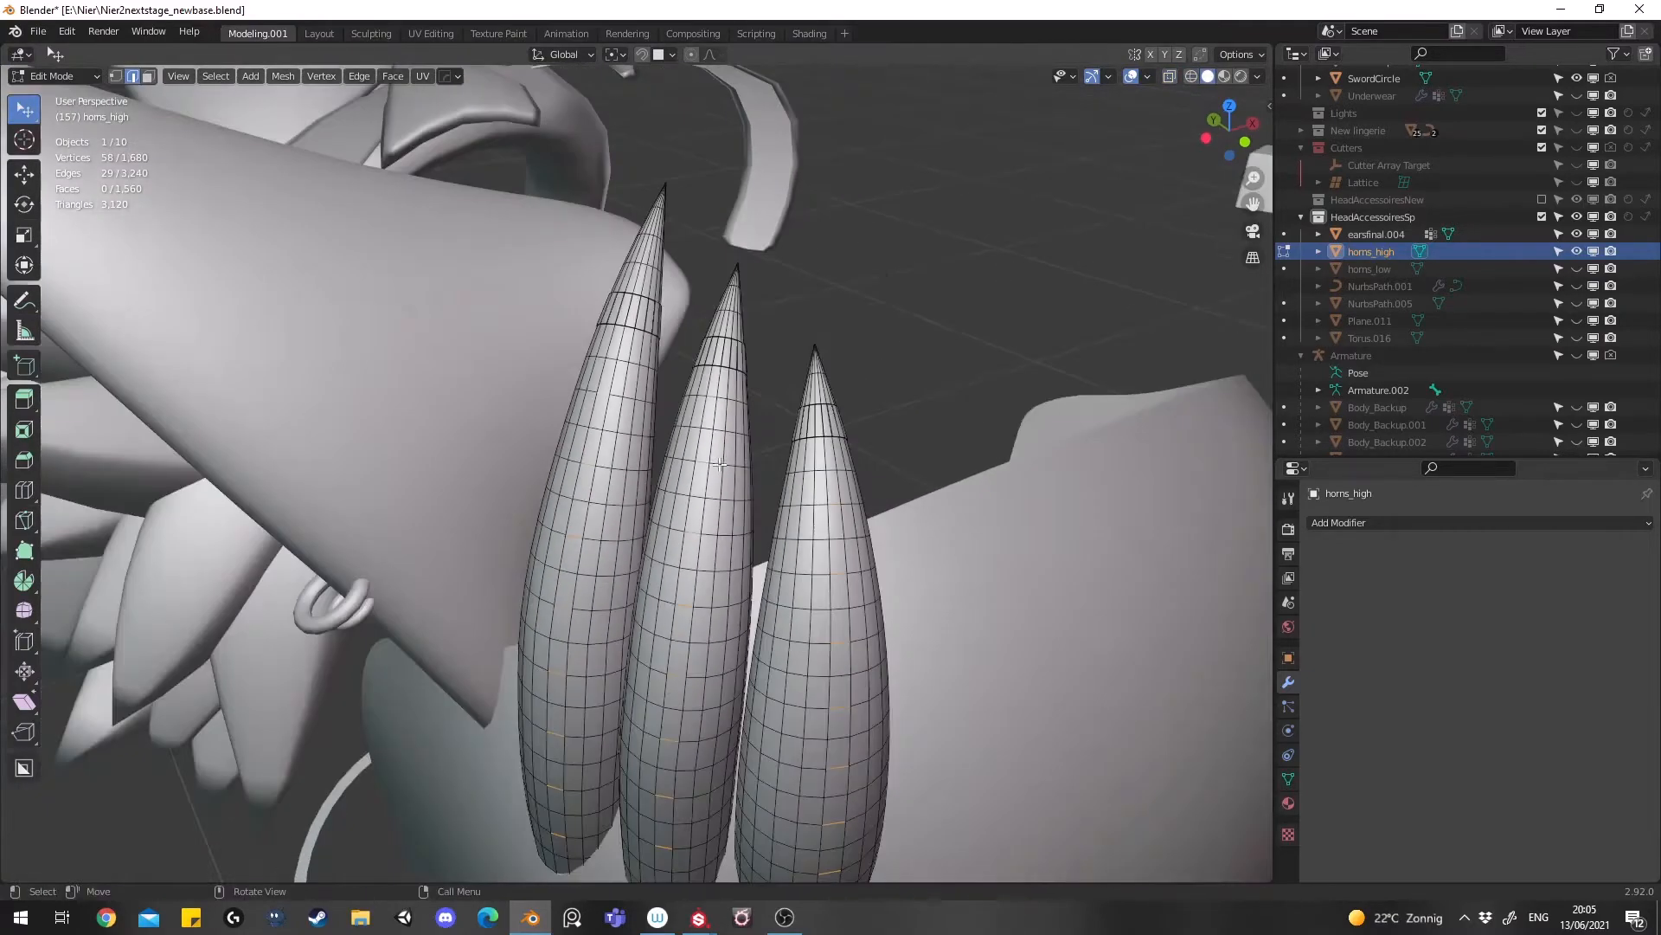
Expand the selected edges to full edge loops around all three horns
click(210, 82)
mouse_move(249, 286)
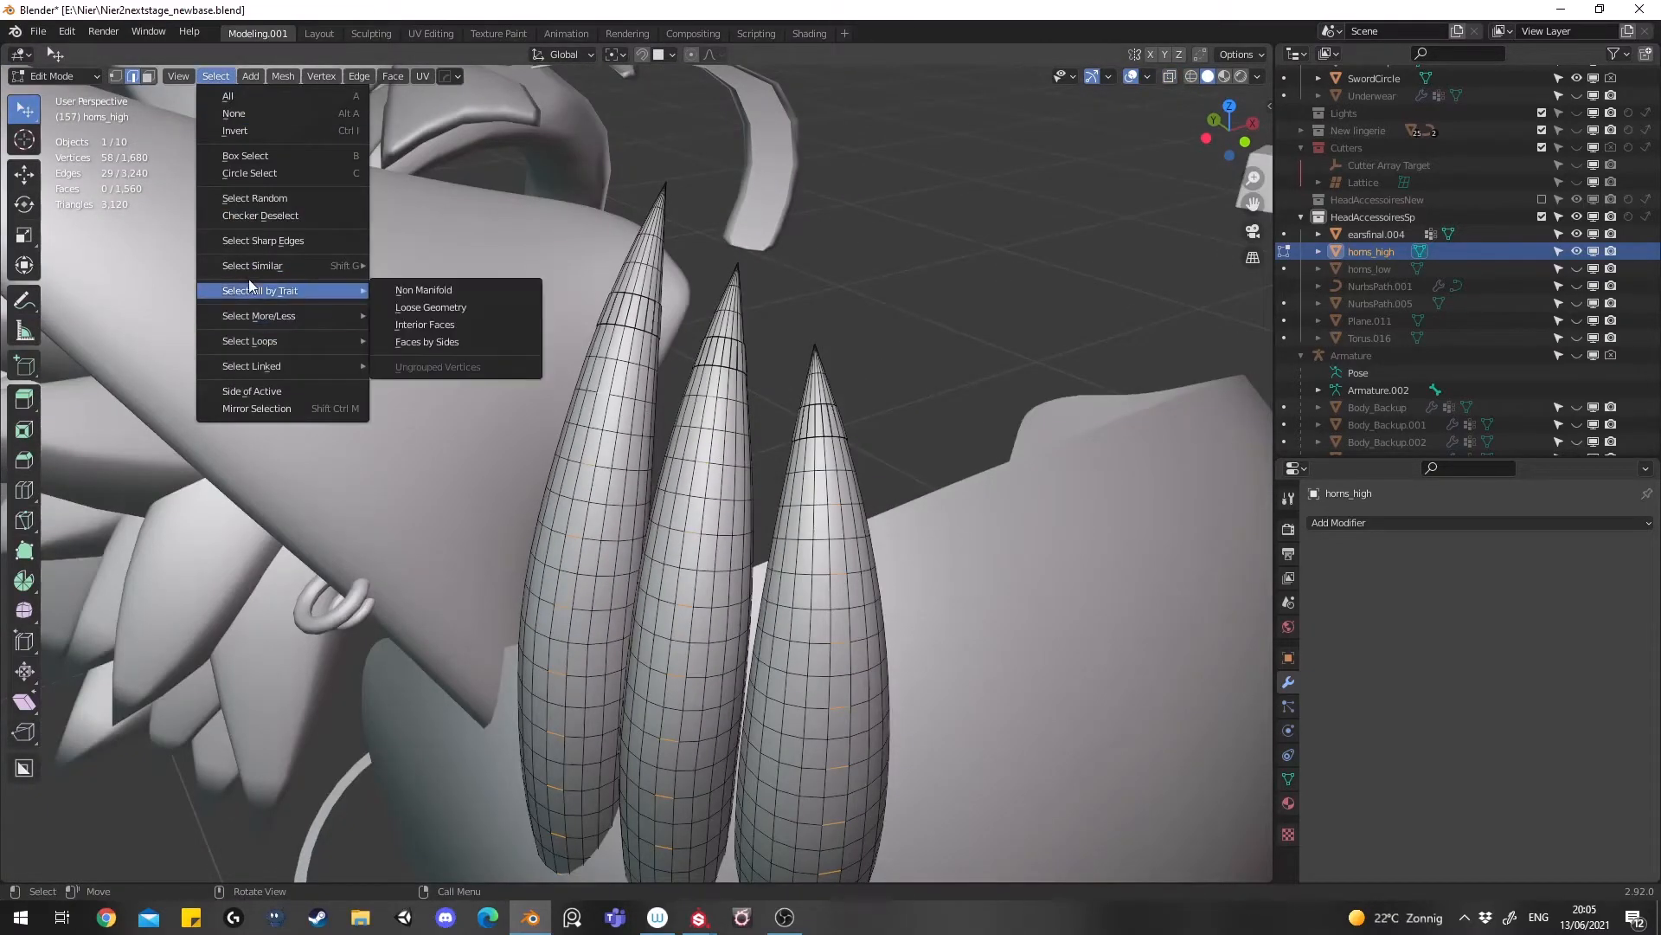
mouse_move(268, 340)
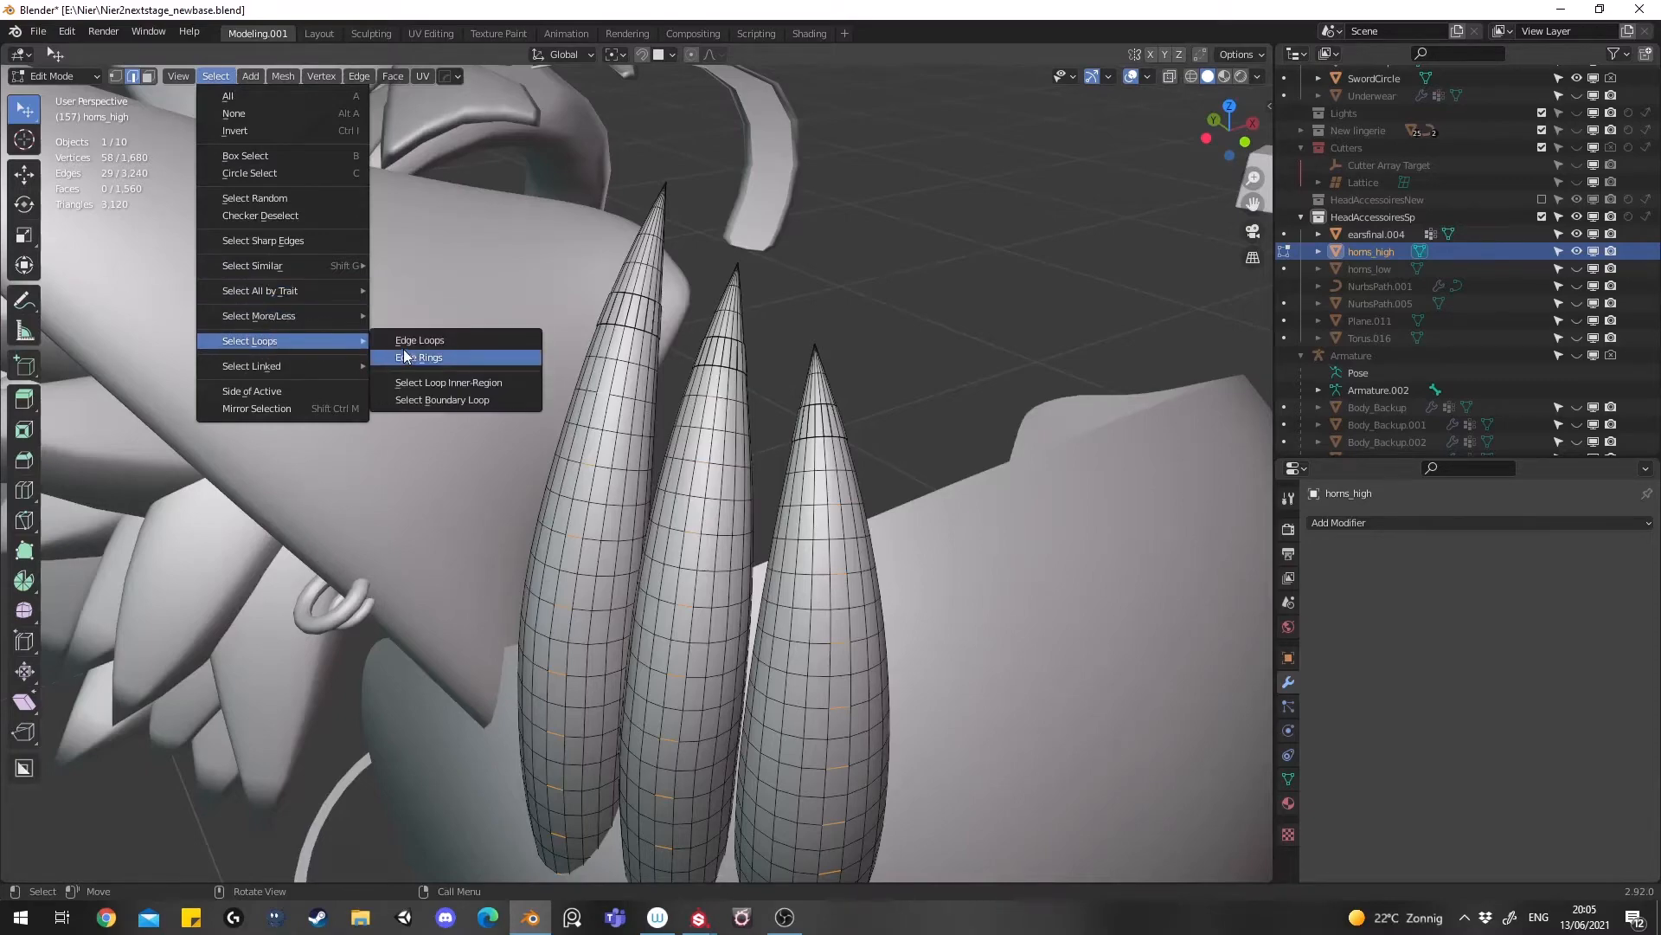
click(424, 342)
shift+middle_drag(627, 559, 600, 417)
scroll(601, 417, down, 2)
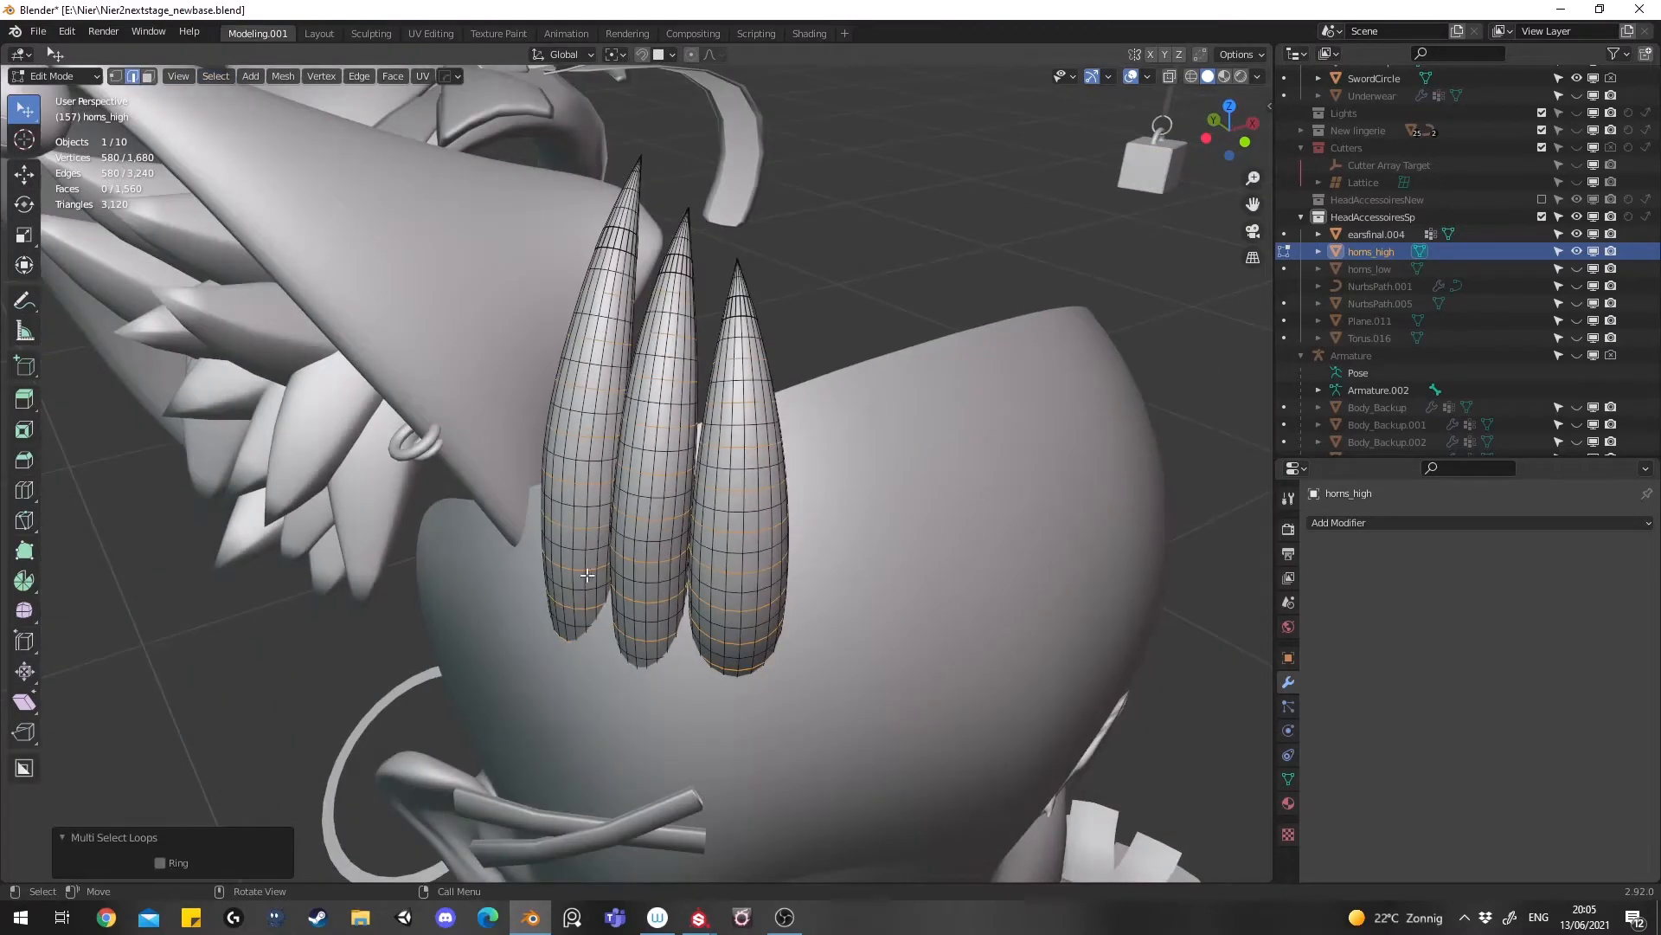
Check the selected edge loops on the horns from several angles in rendered and solid shading
mouse_move(587, 576)
middle_down()
mouse_move(792, 510)
mouse_move(753, 649)
mouse_move(831, 630)
mouse_move(703, 623)
middle_up()
key(shift+z)
key(shift+z)
key(z)
click(716, 512)
middle_drag(712, 490, 805, 548)
key(z)
click(1024, 554)
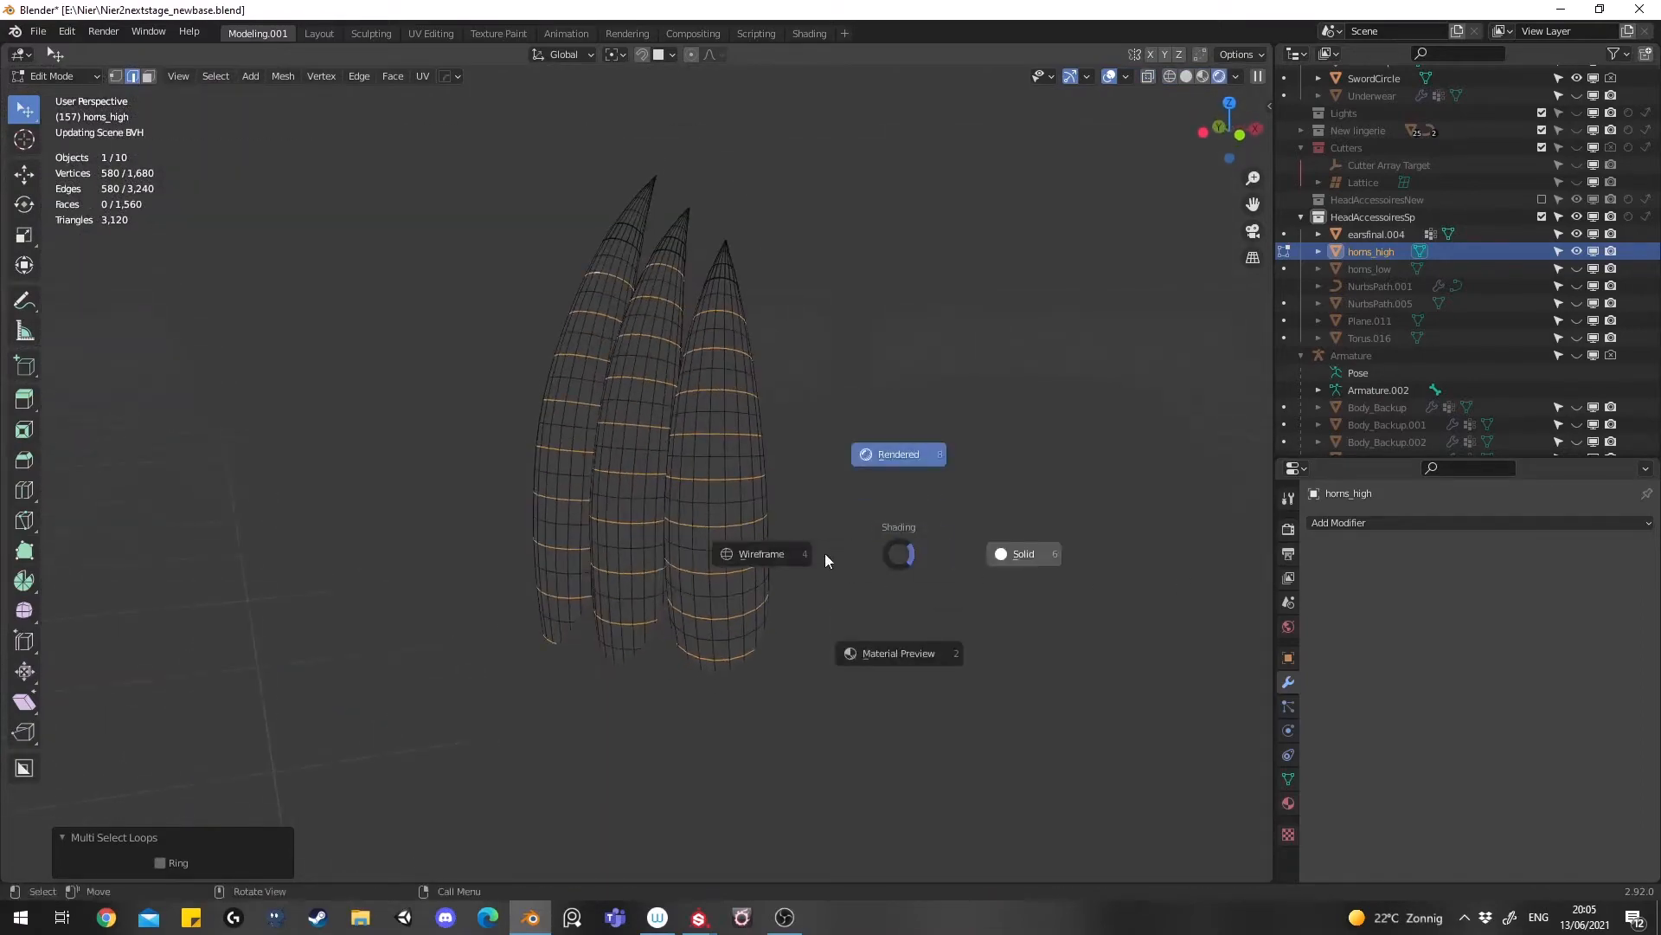
right_click(827, 552)
middle_drag(516, 578, 538, 530)
Deselect the lowest edge loop at the base of each horn using circle select in wireframe shading
key(z)
click(298, 518)
key(c)
right_click(778, 707)
mouse_move(777, 707)
middle_down()
mouse_move(783, 631)
mouse_move(568, 650)
middle_up()
key(c)
right_click(678, 641)
key(shift+z)
Bevel the selected edge loops on all three horns with 2 segments and a width of about 0.00154 m
middle_drag(779, 502, 939, 607)
key(ctrl+b)
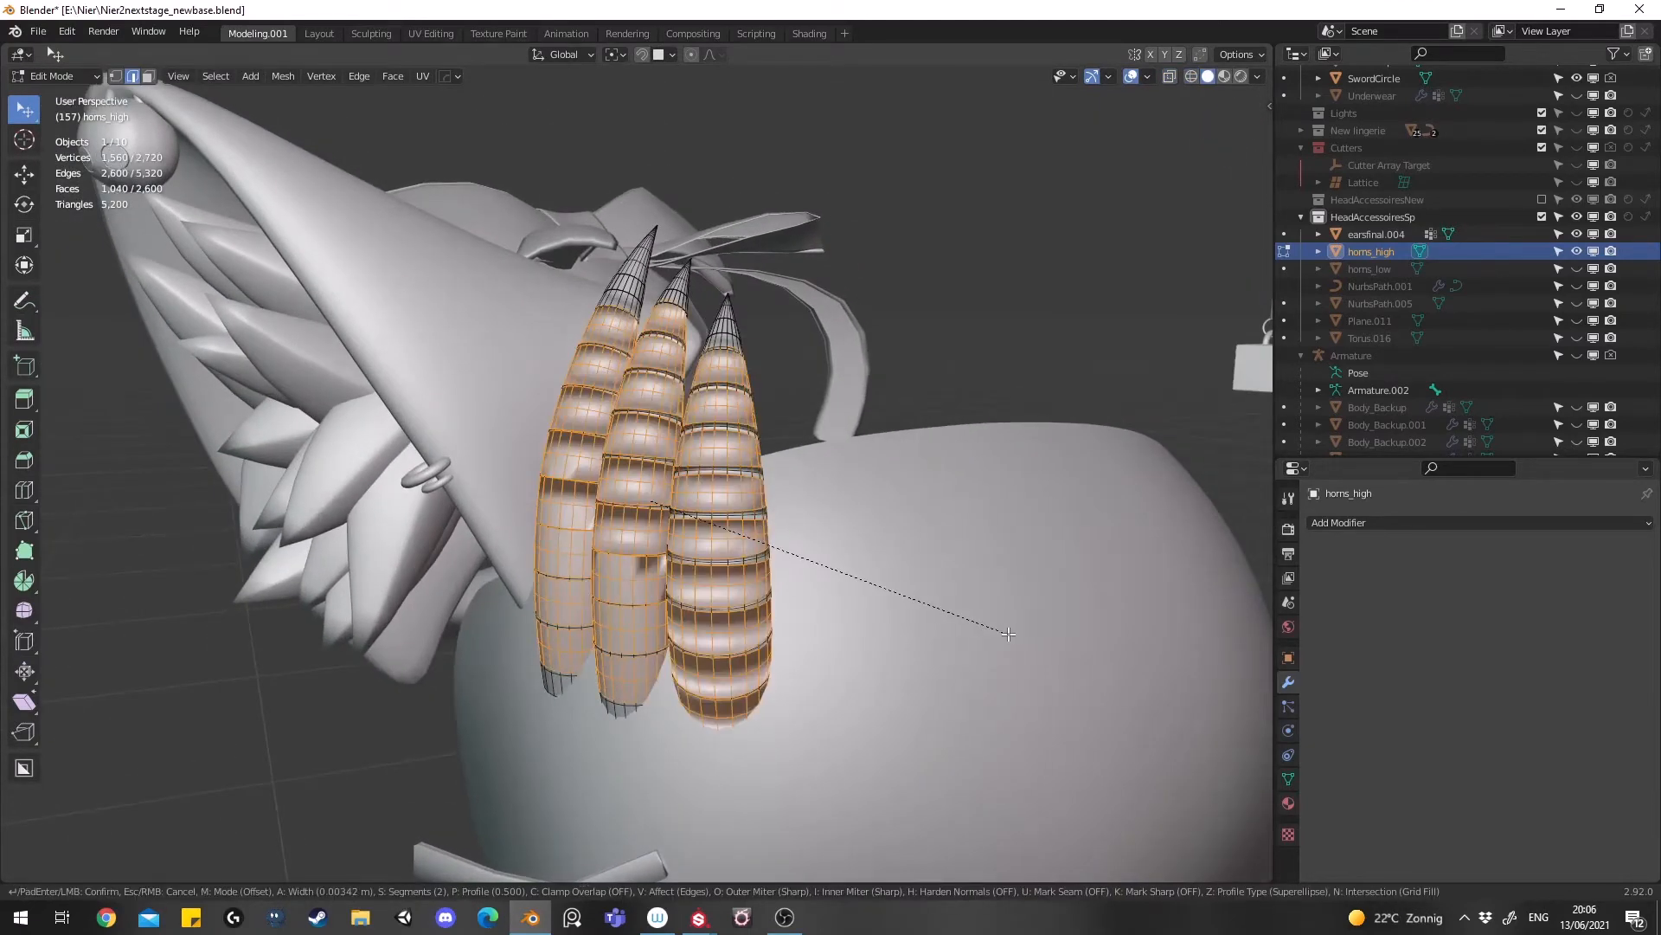
scroll(987, 634, up, 1)
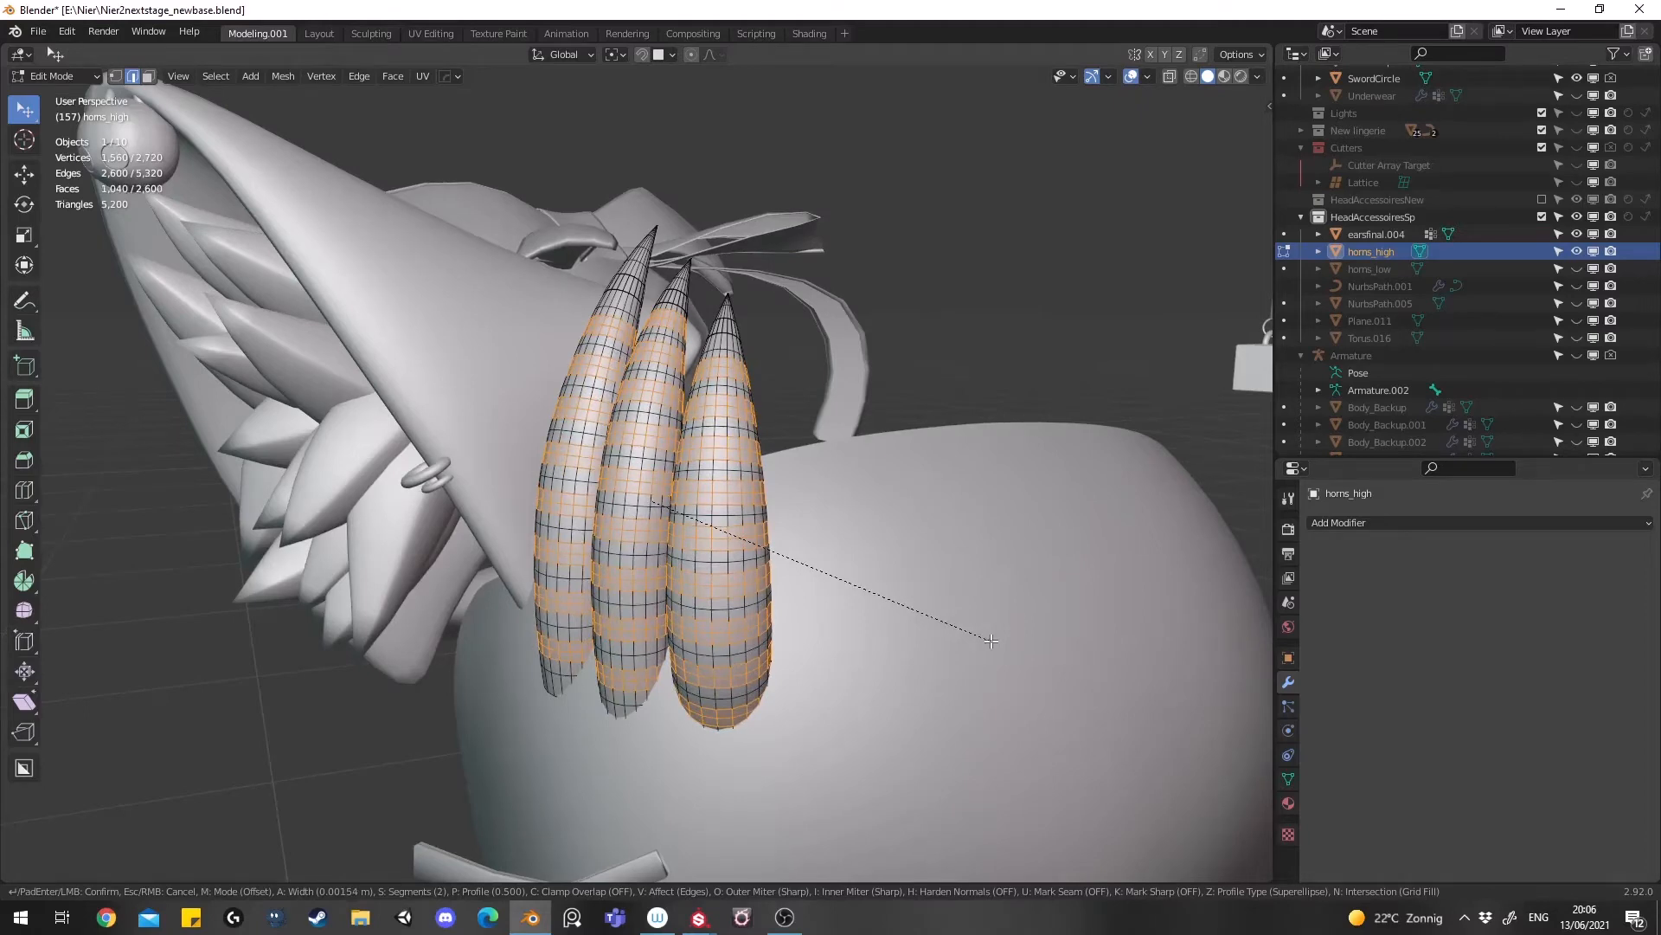
click(991, 641)
Inset the selected bevelled face bands on the horns by about 0.00051 m
middle_drag(991, 640, 1010, 578)
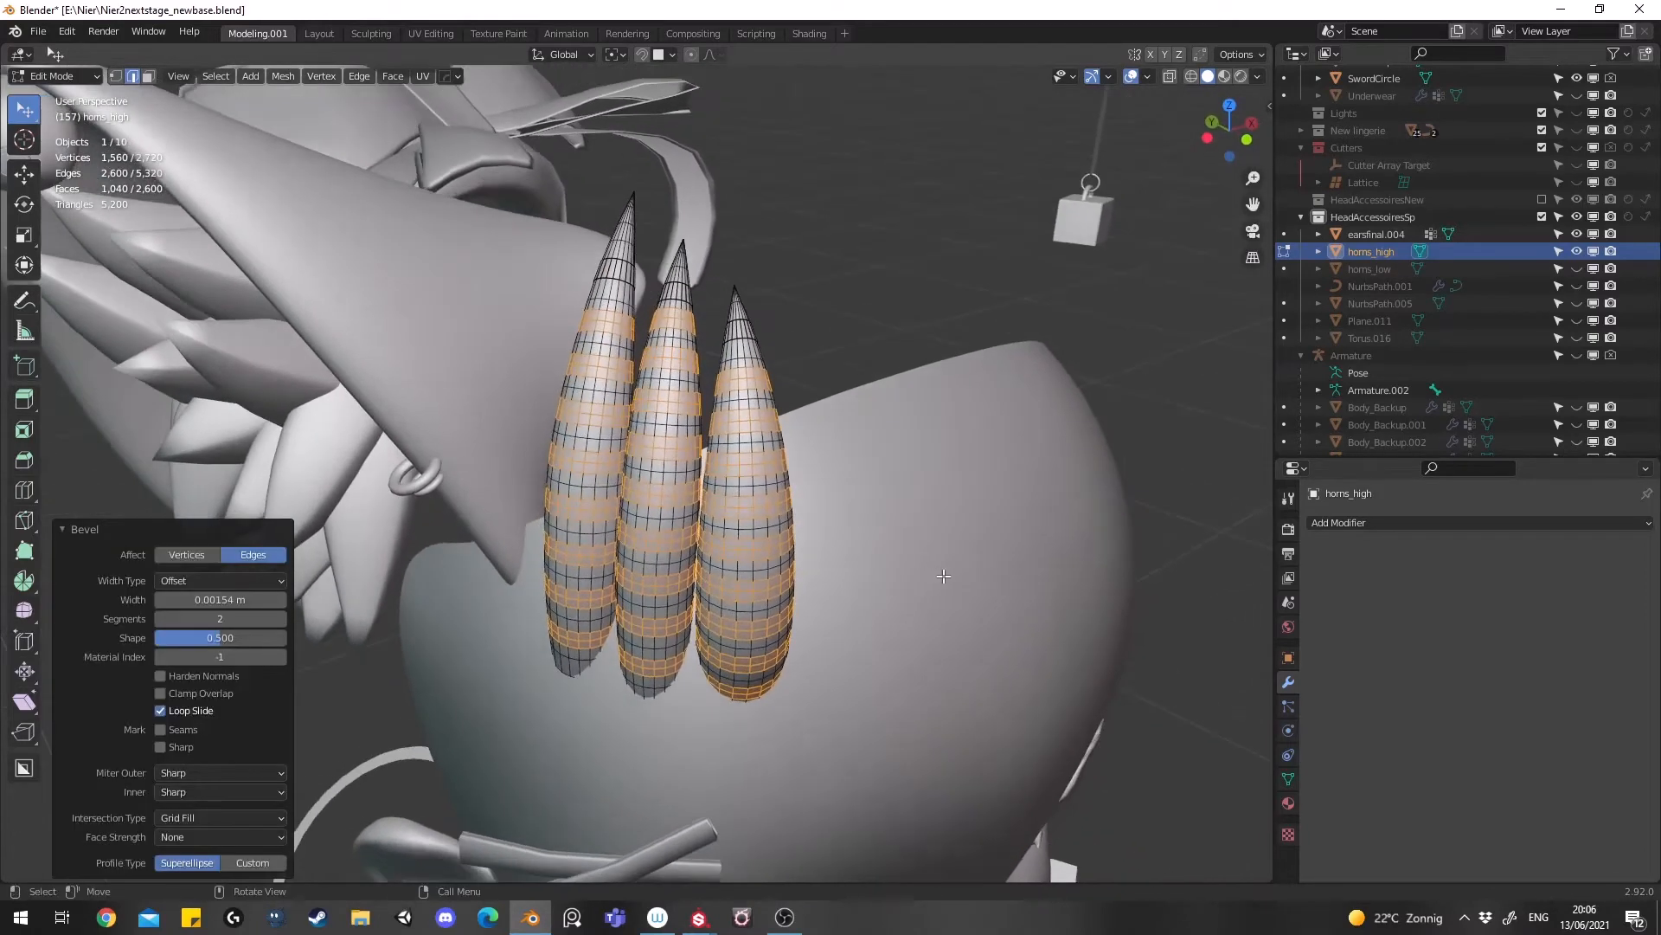
key(i)
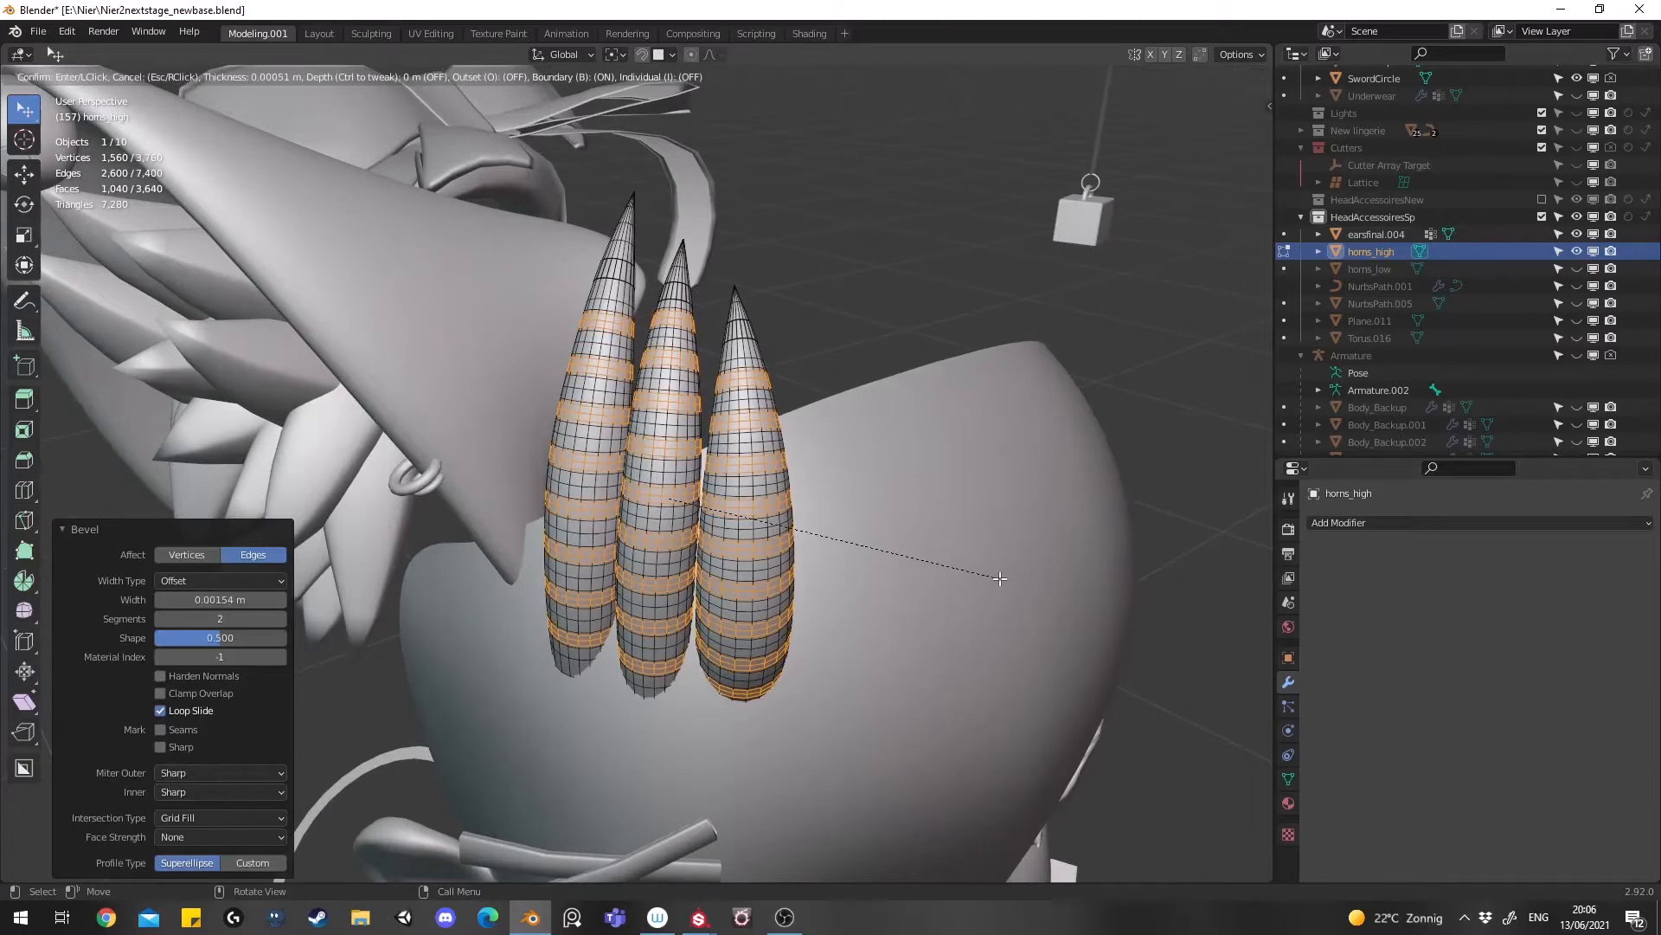
click(994, 574)
Shrink the inset bands inward by about 0.000416 m with Shrink/Fatten to form grooves between the ridges
scroll(902, 346, up, 3)
scroll(1092, 360, up, 1)
key(alt+s)
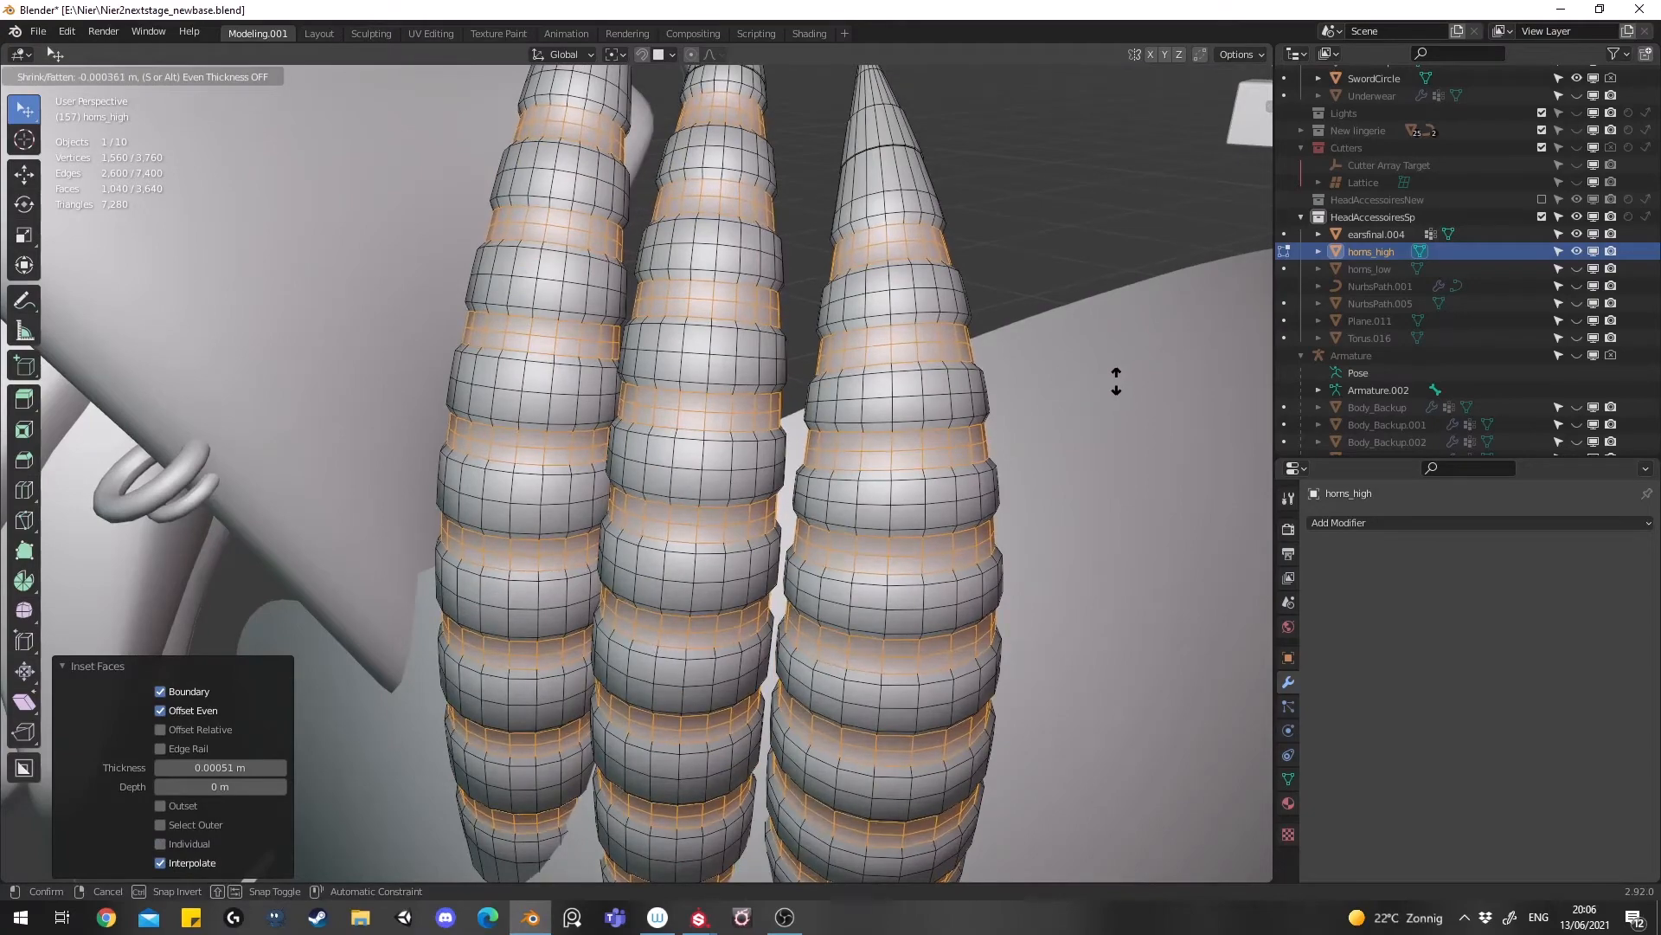
click(1116, 387)
scroll(1115, 387, down, 3)
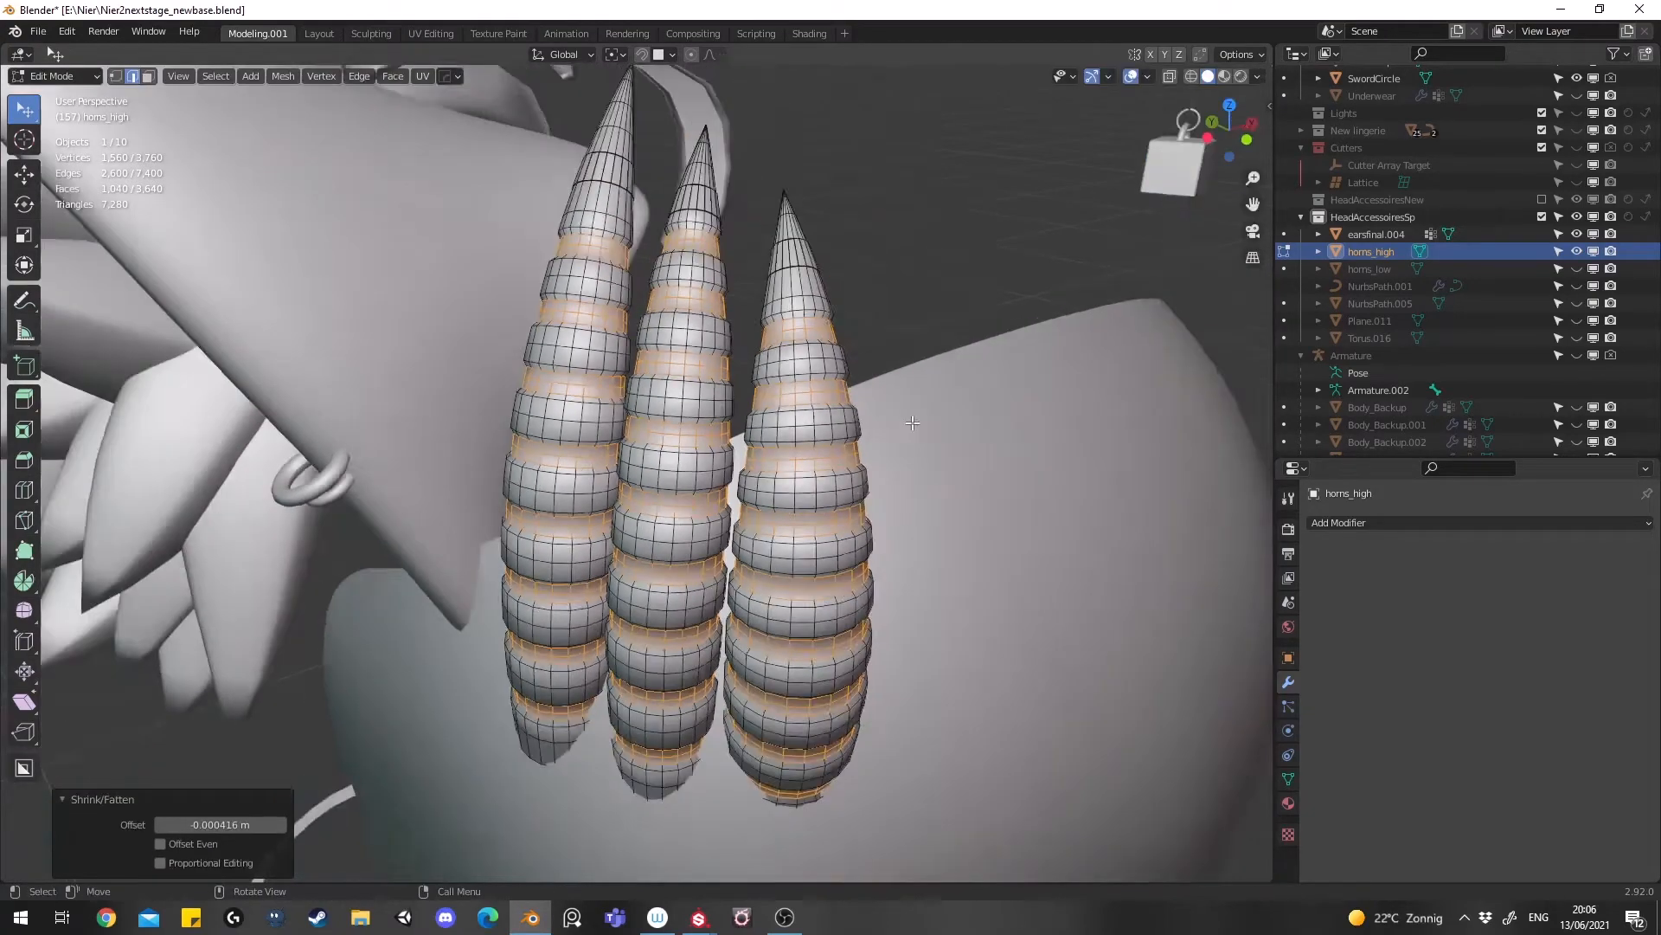
Fatten the selected groove bands outward by about 0.00027 m to soften the ridges, and return to Object Mode
middle_drag(904, 417, 816, 452)
scroll(943, 450, up, 3)
key(Tab)
key(Tab)
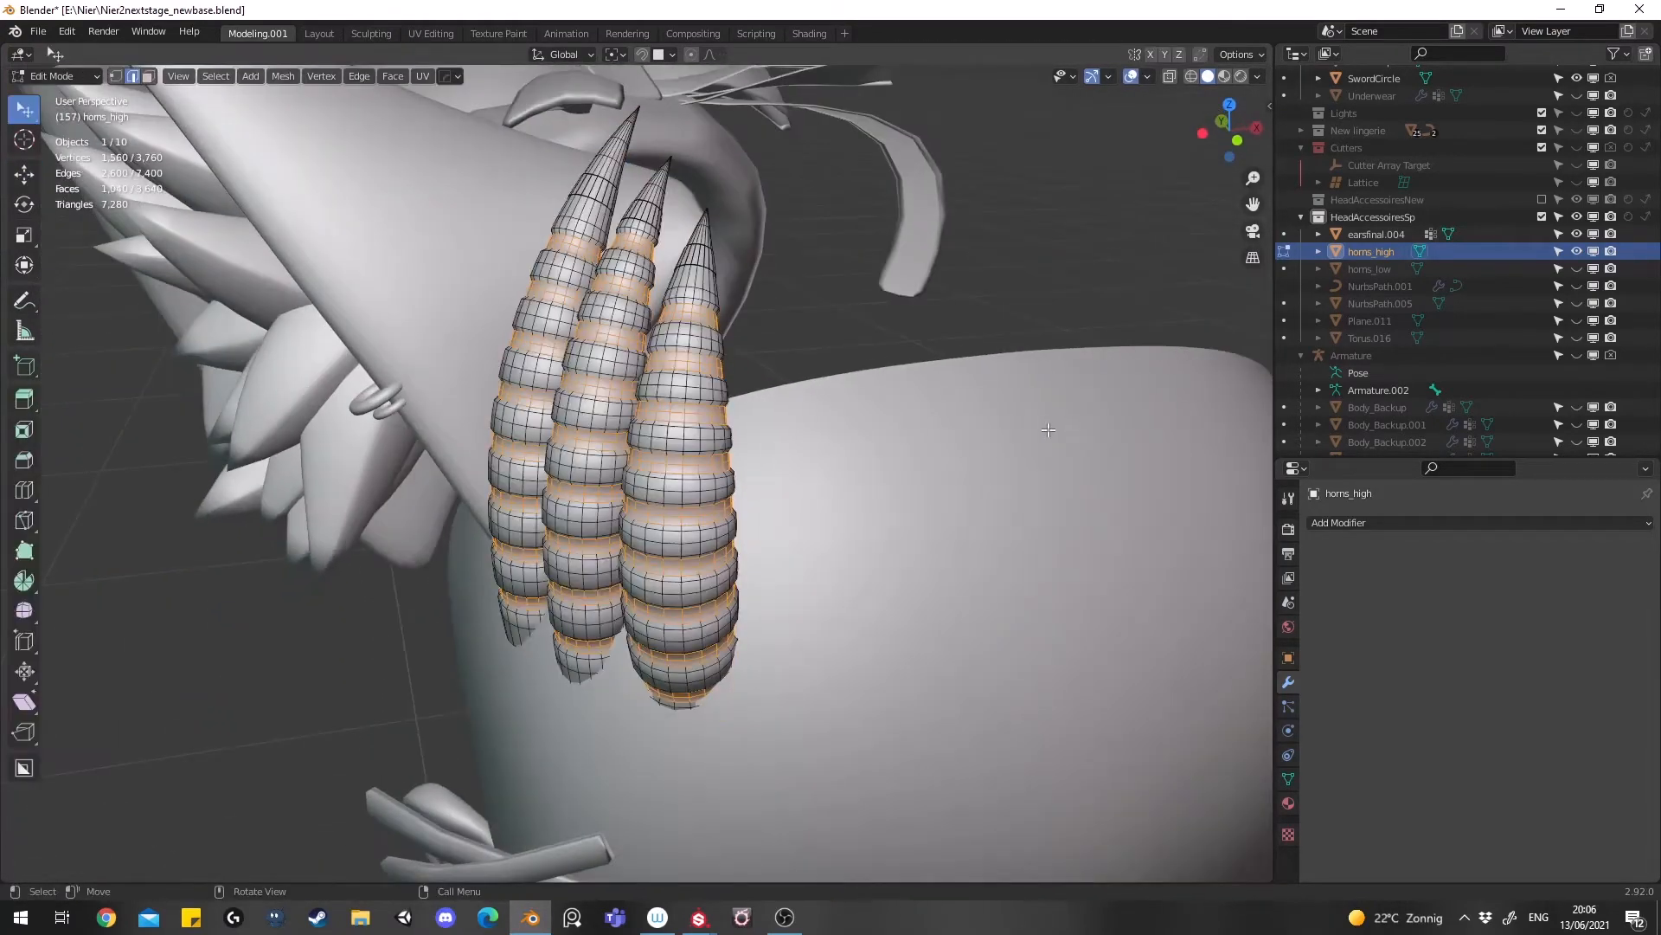
key(alt+s)
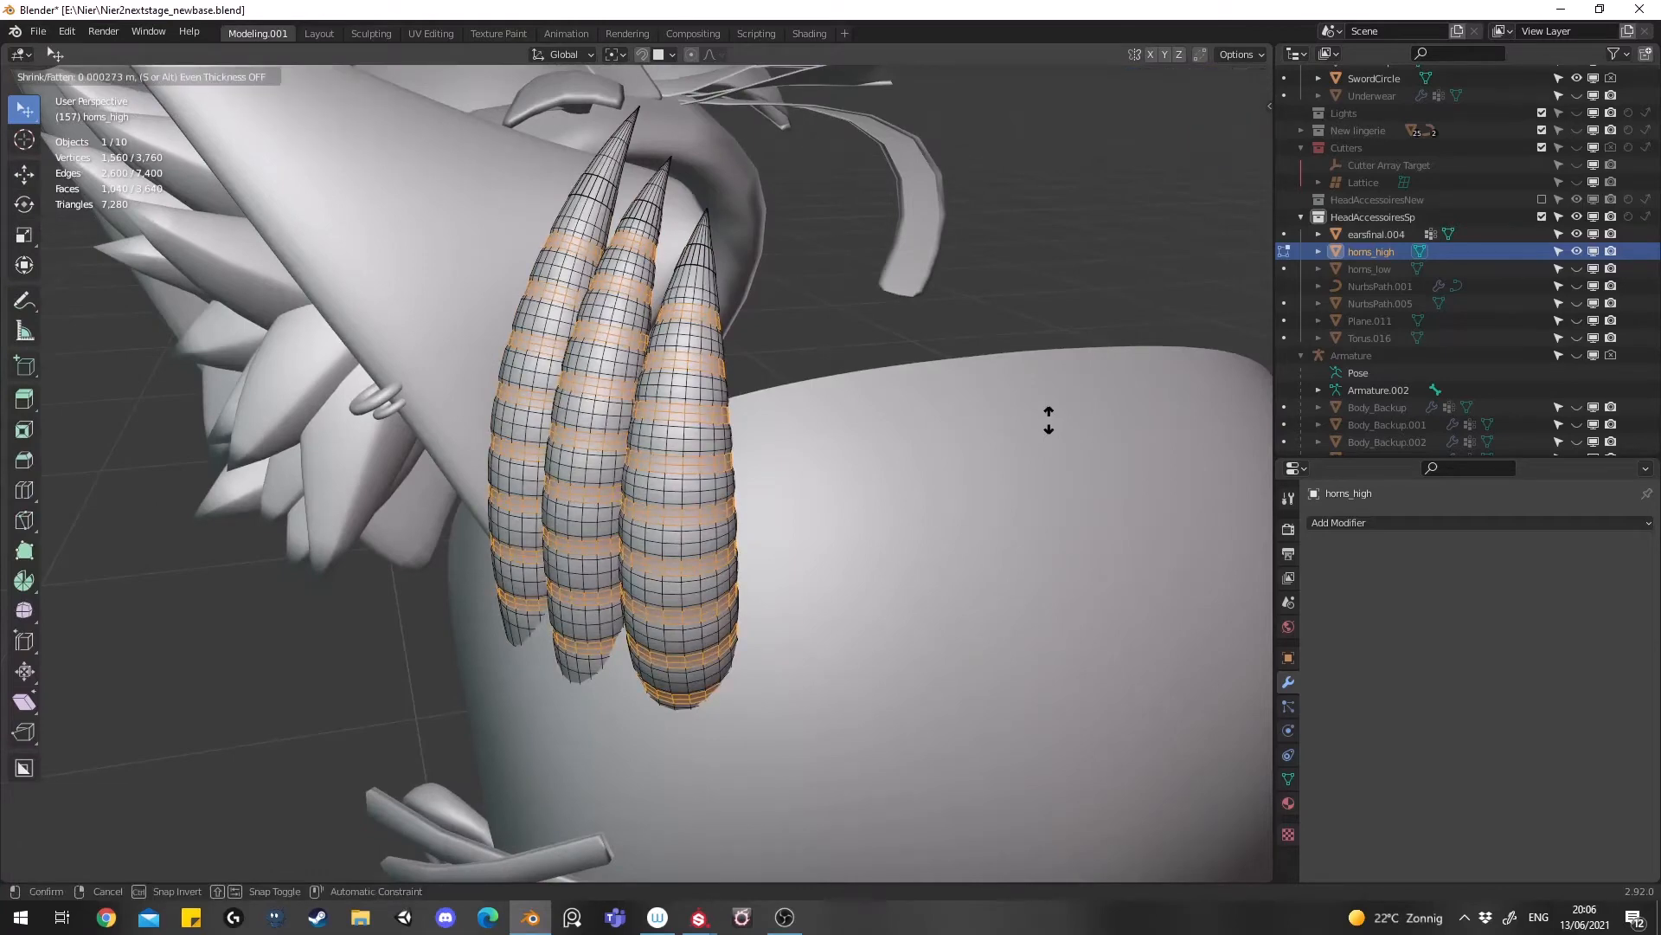
click(1047, 422)
key(Tab)
middle_drag(876, 403, 789, 425)
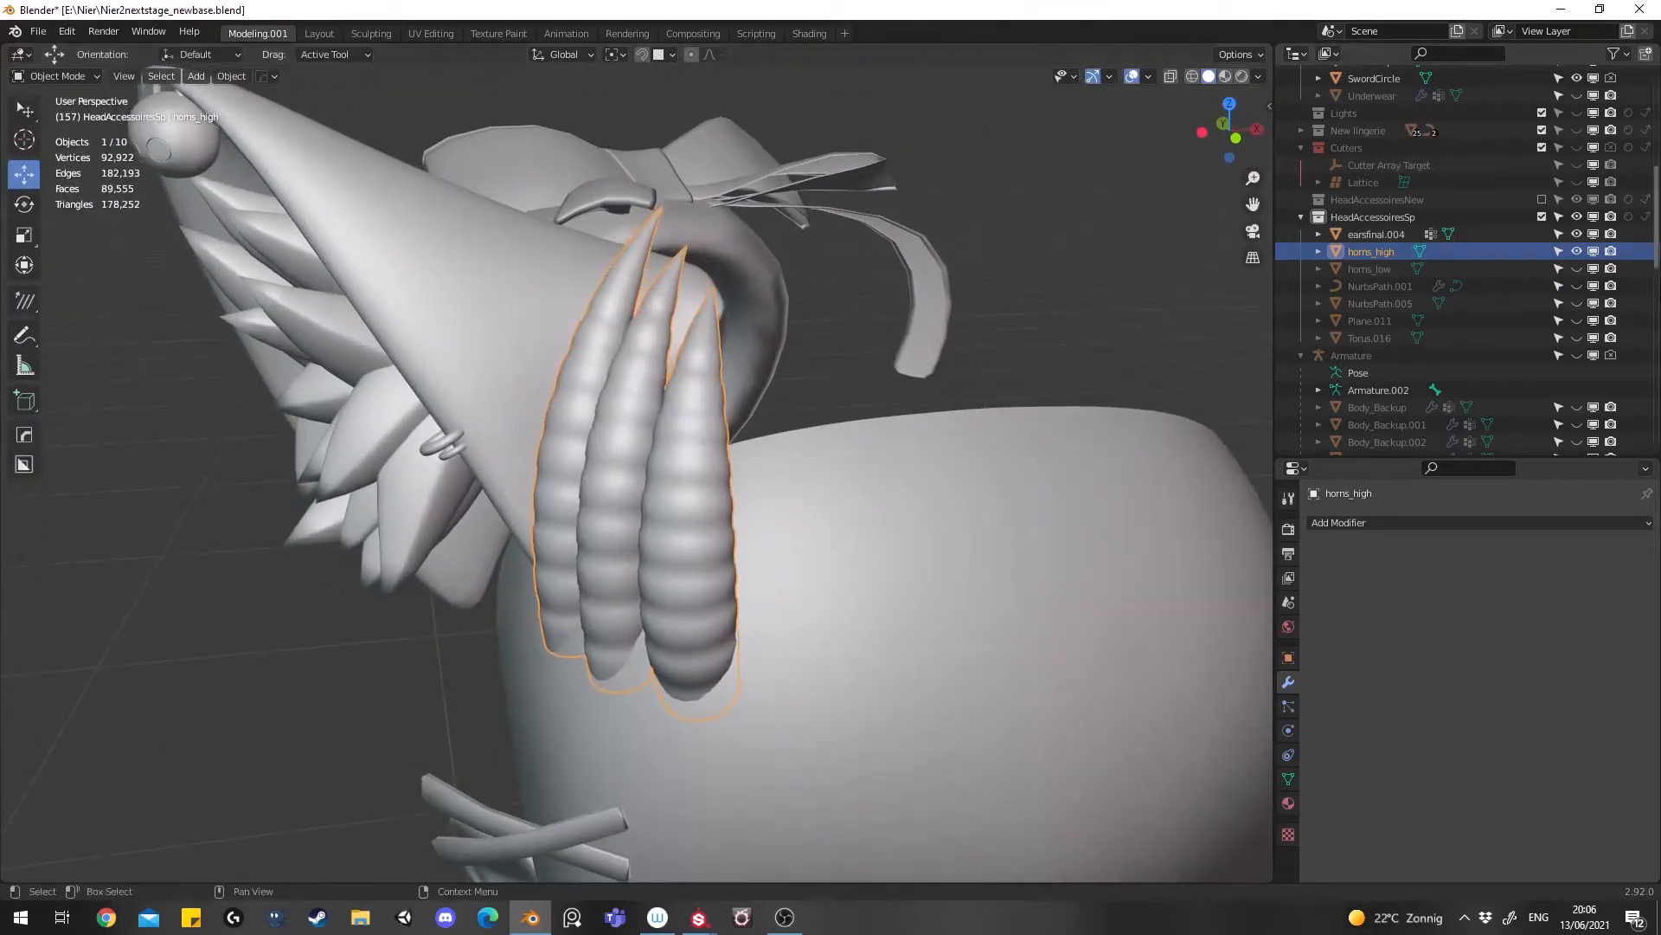
Toggle the visibility of horns_high and check horns_low in the outliner, leaving only horns_high shown
click(1588, 250)
click(1588, 250)
click(1581, 250)
click(1579, 268)
click(1580, 268)
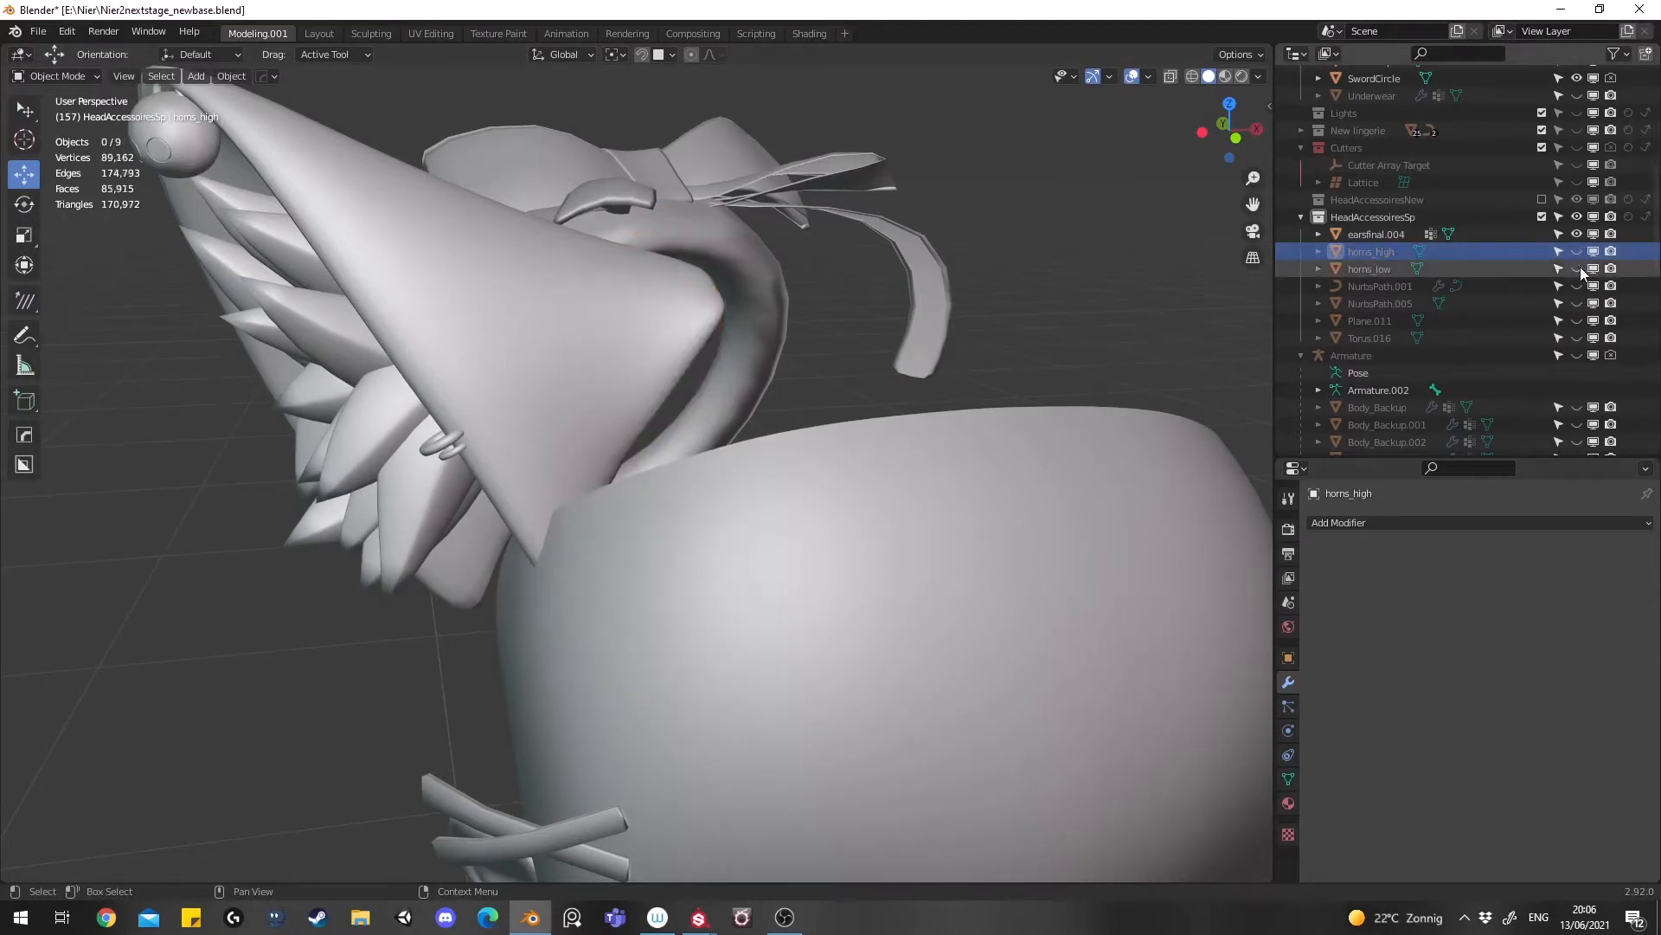
click(1577, 251)
Export only the horns_high object as horns_high.fbx to E:\Nier\, with Apply Scalings at FBX All, overwriting the existing file
click(1350, 249)
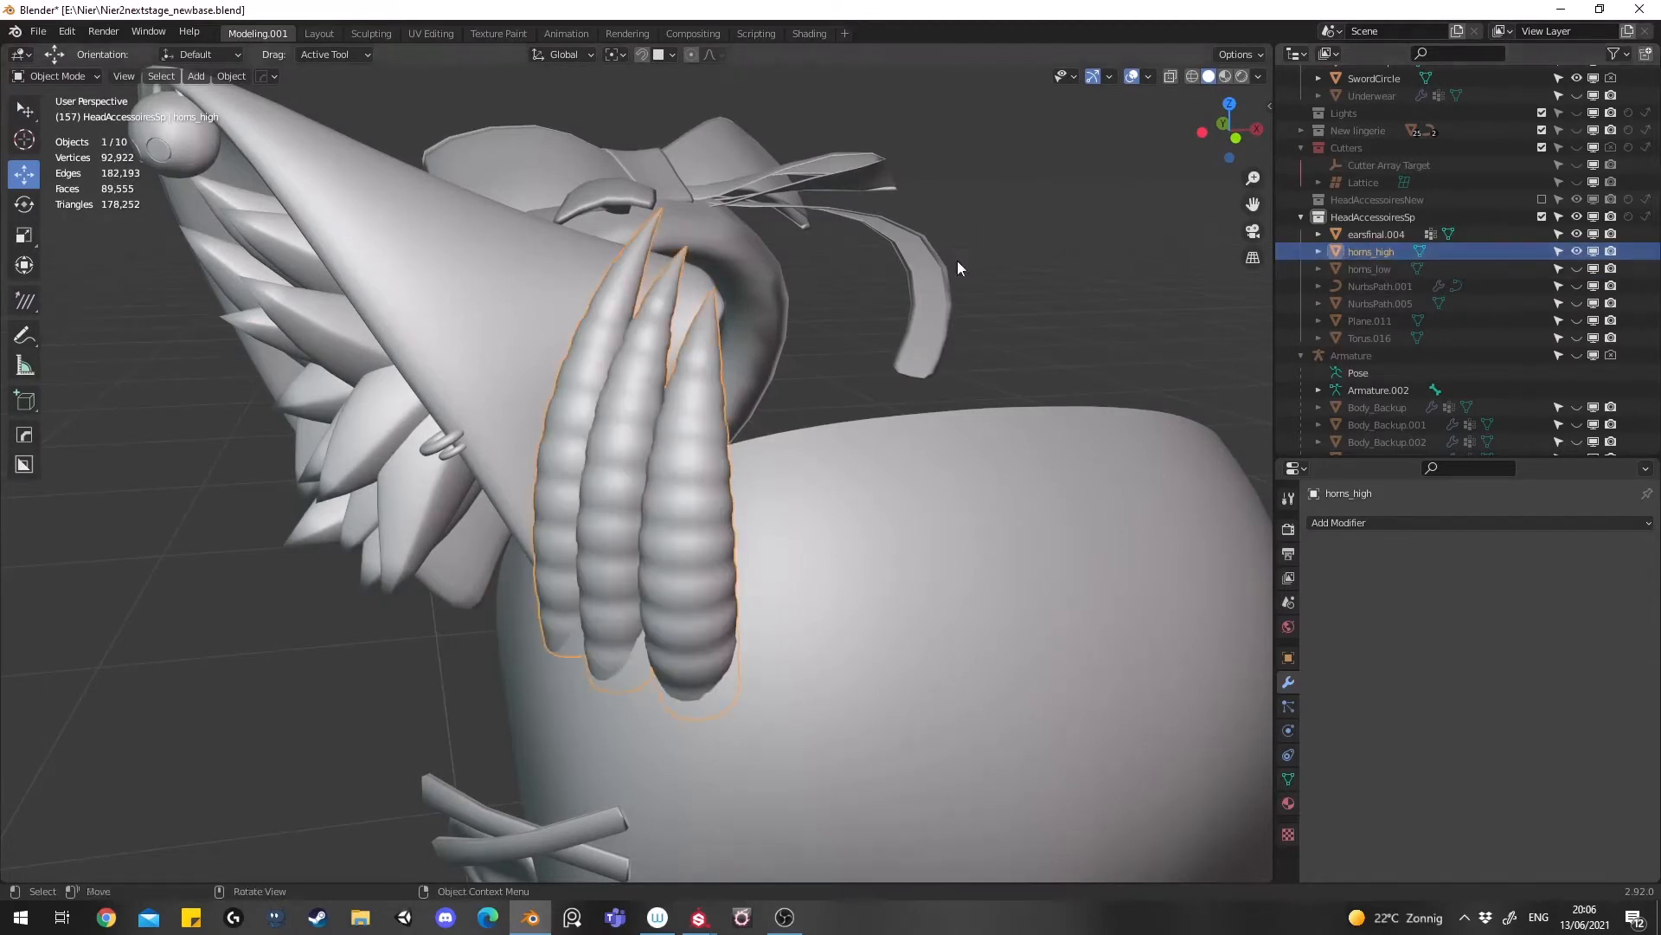
middle_drag(957, 261, 610, 285)
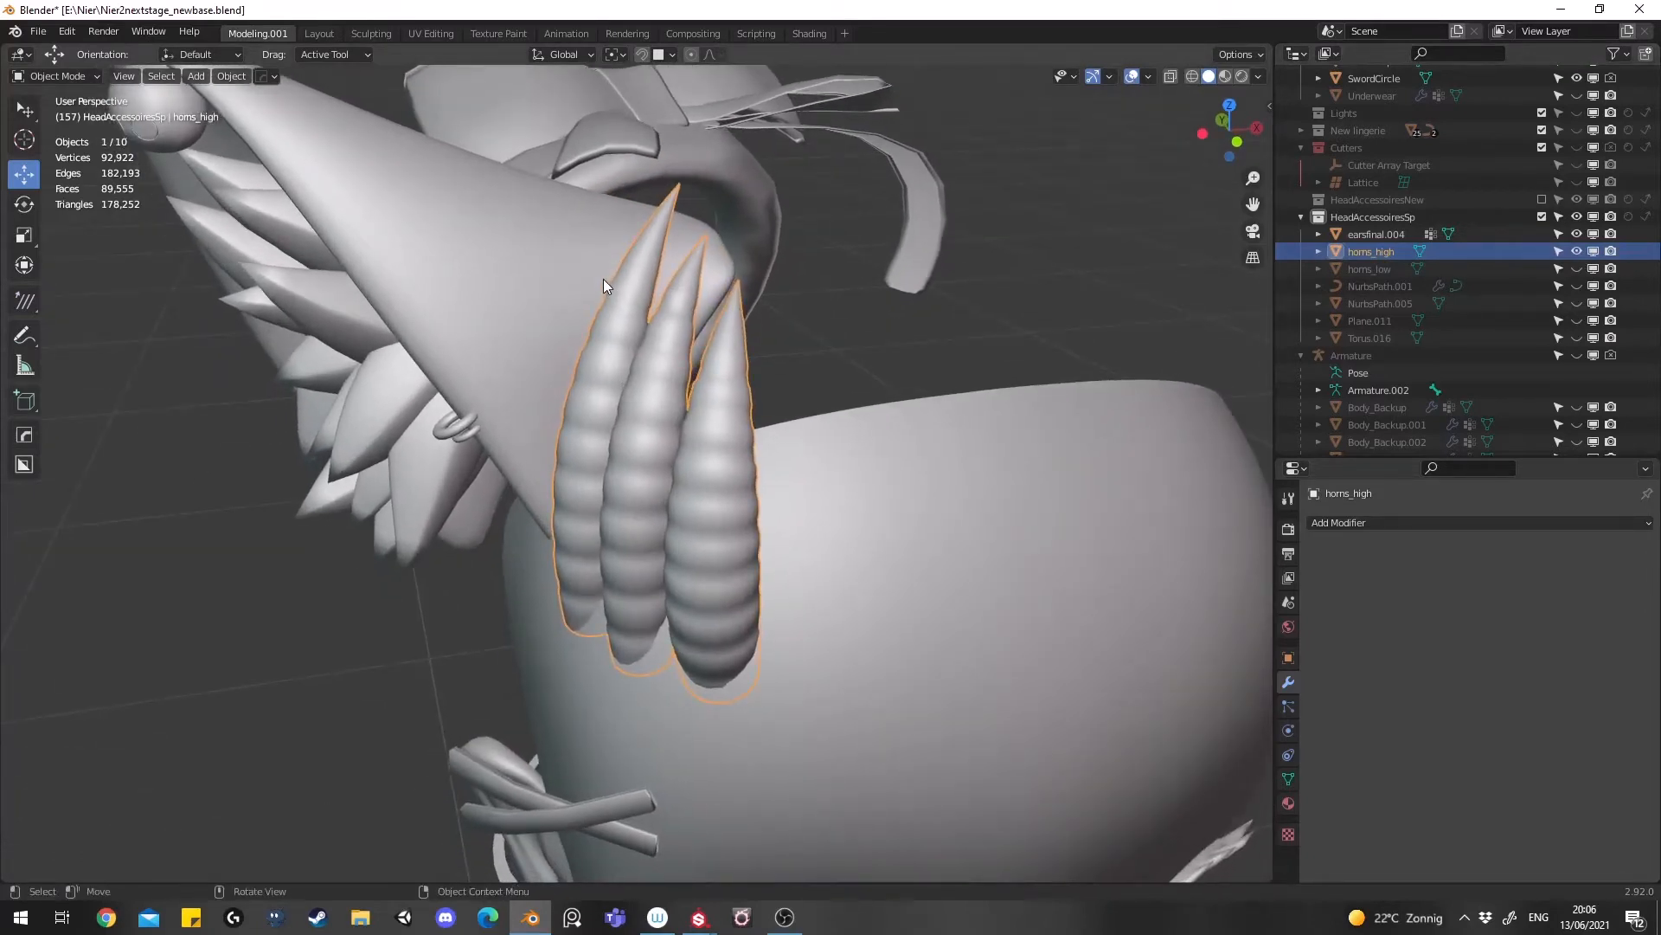
click(38, 32)
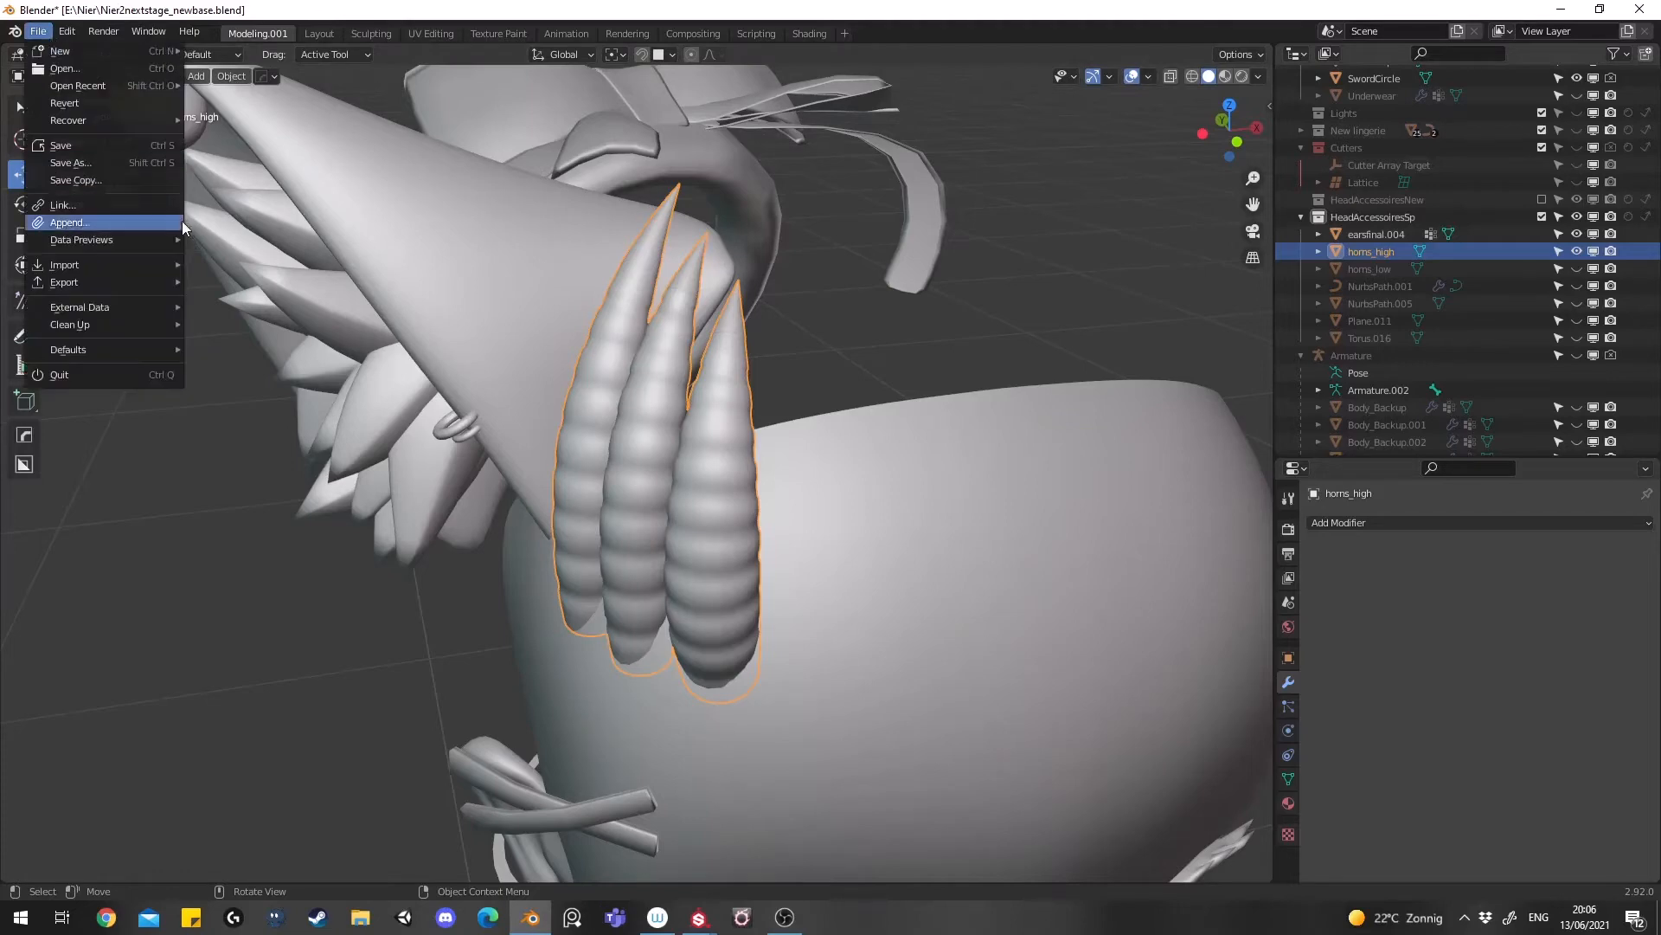
mouse_move(135, 282)
click(236, 367)
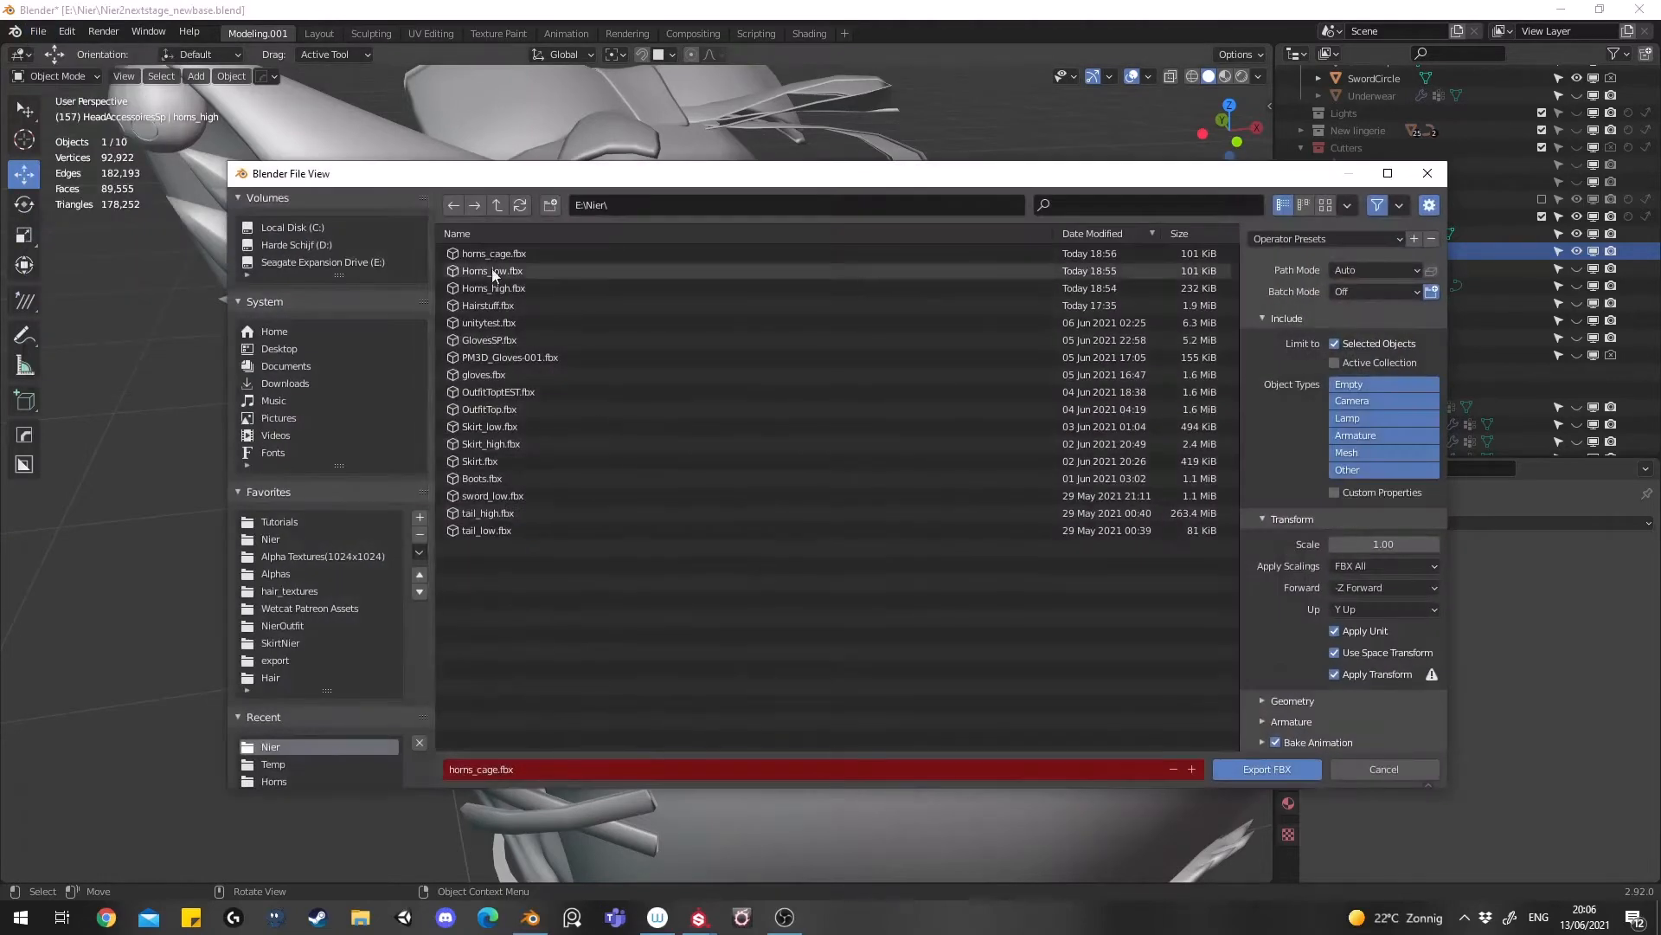
click(535, 771)
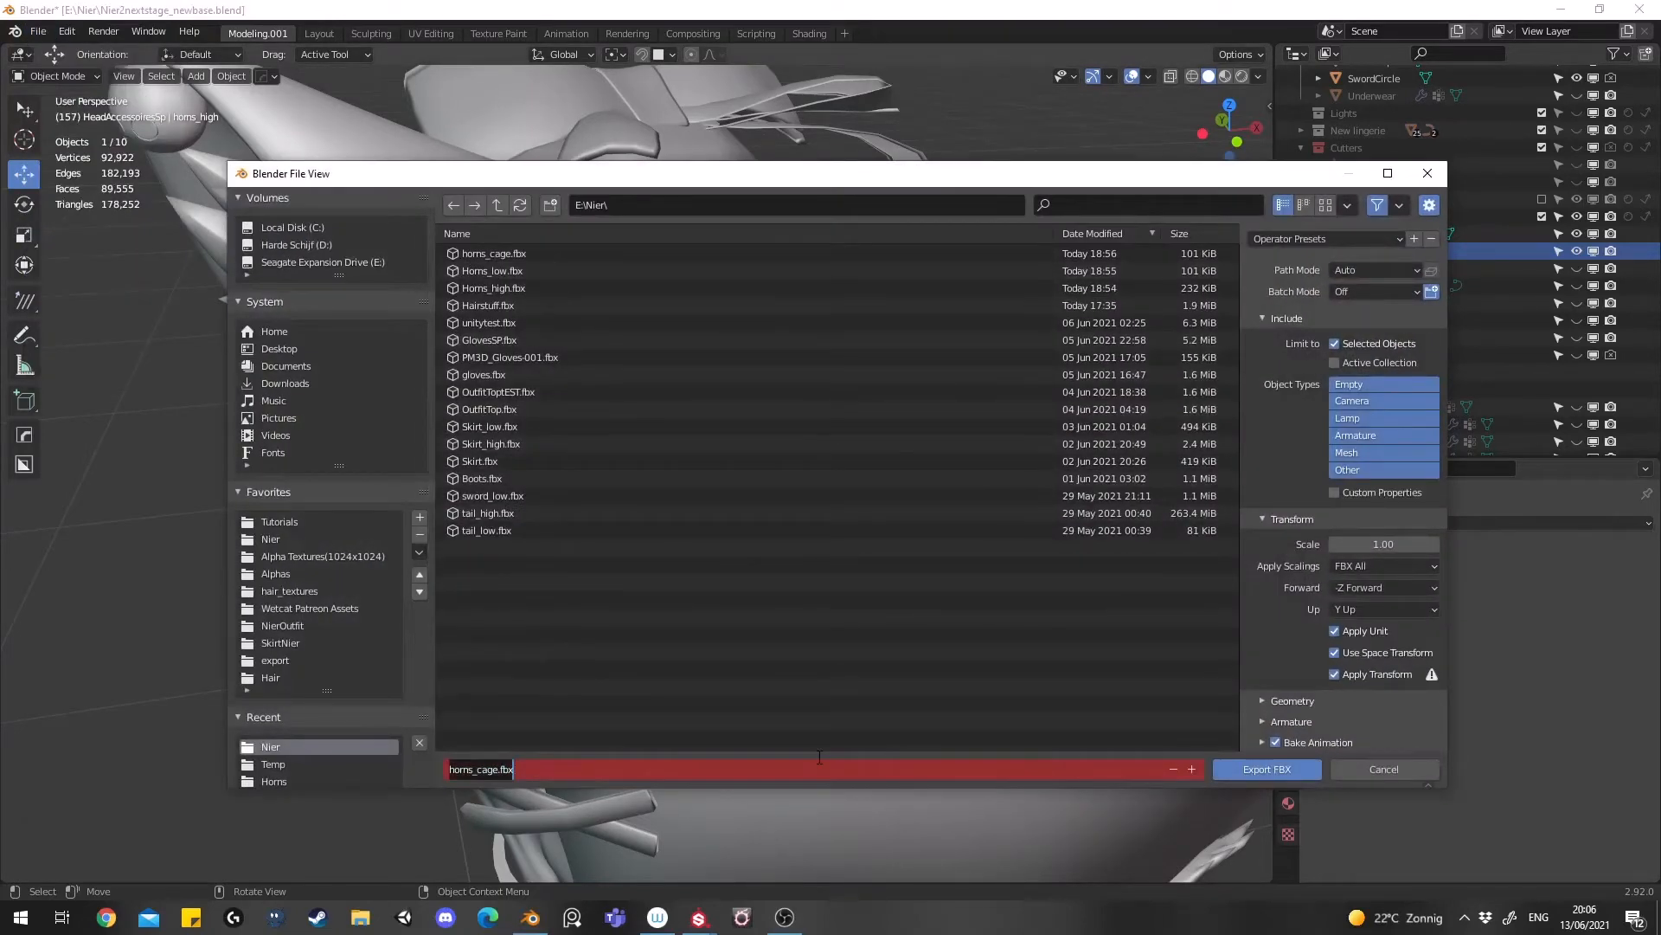
text(horns_)
drag(958, 173, 673, 137)
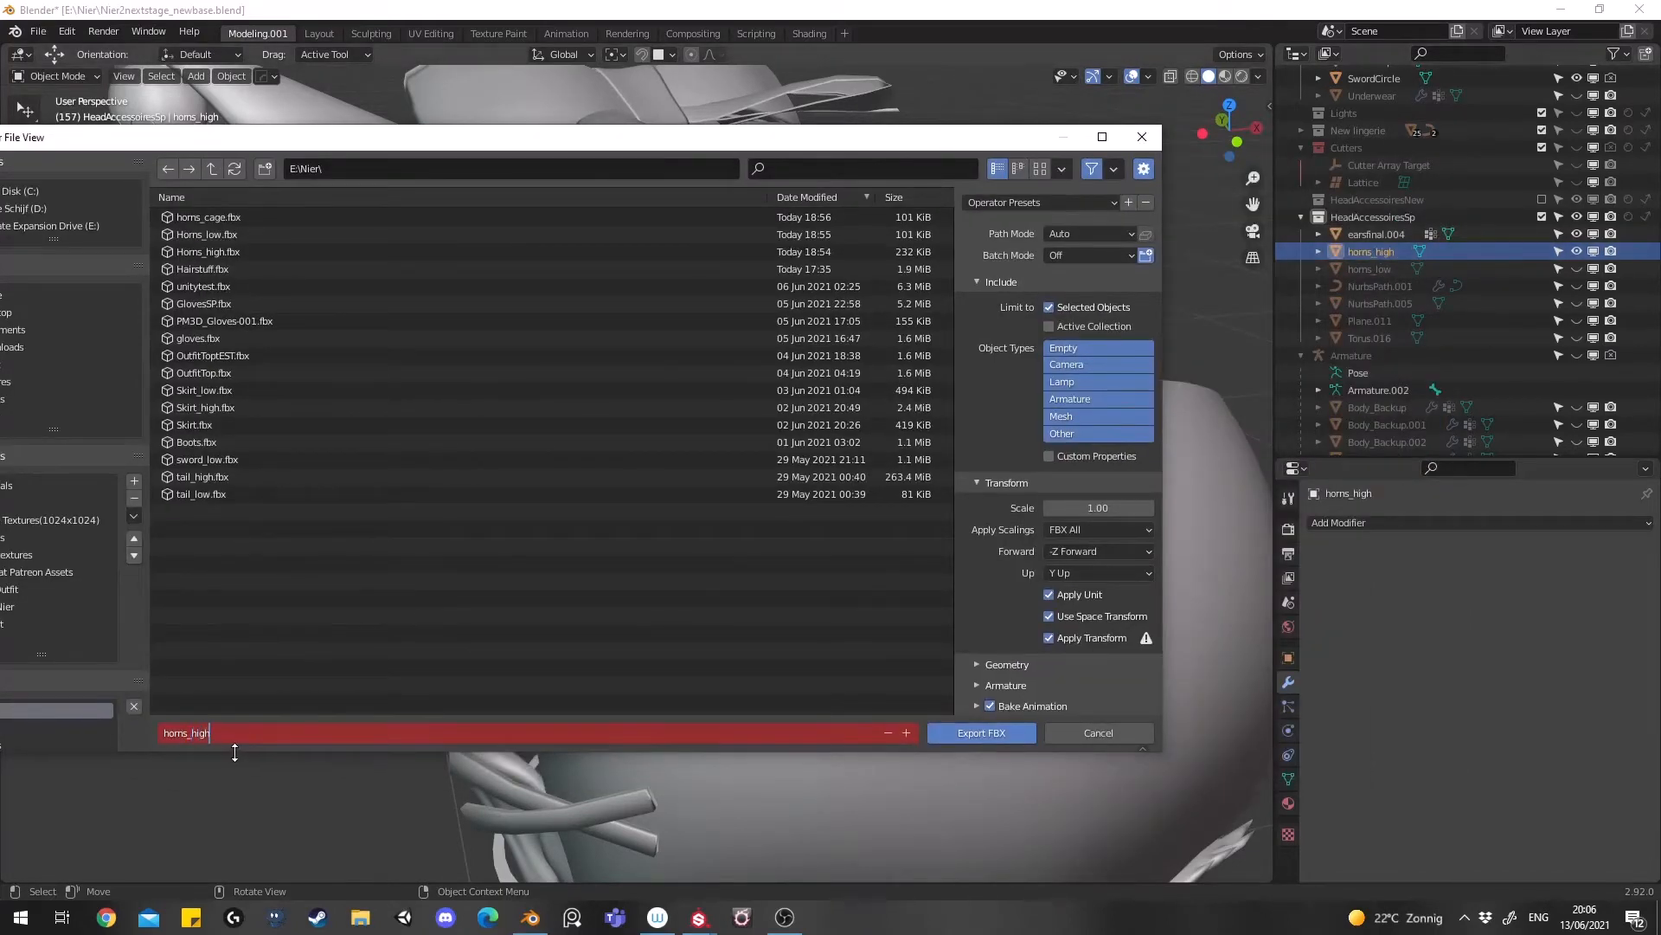
key(Return)
drag(876, 147, 983, 528)
drag(833, 519, 827, 178)
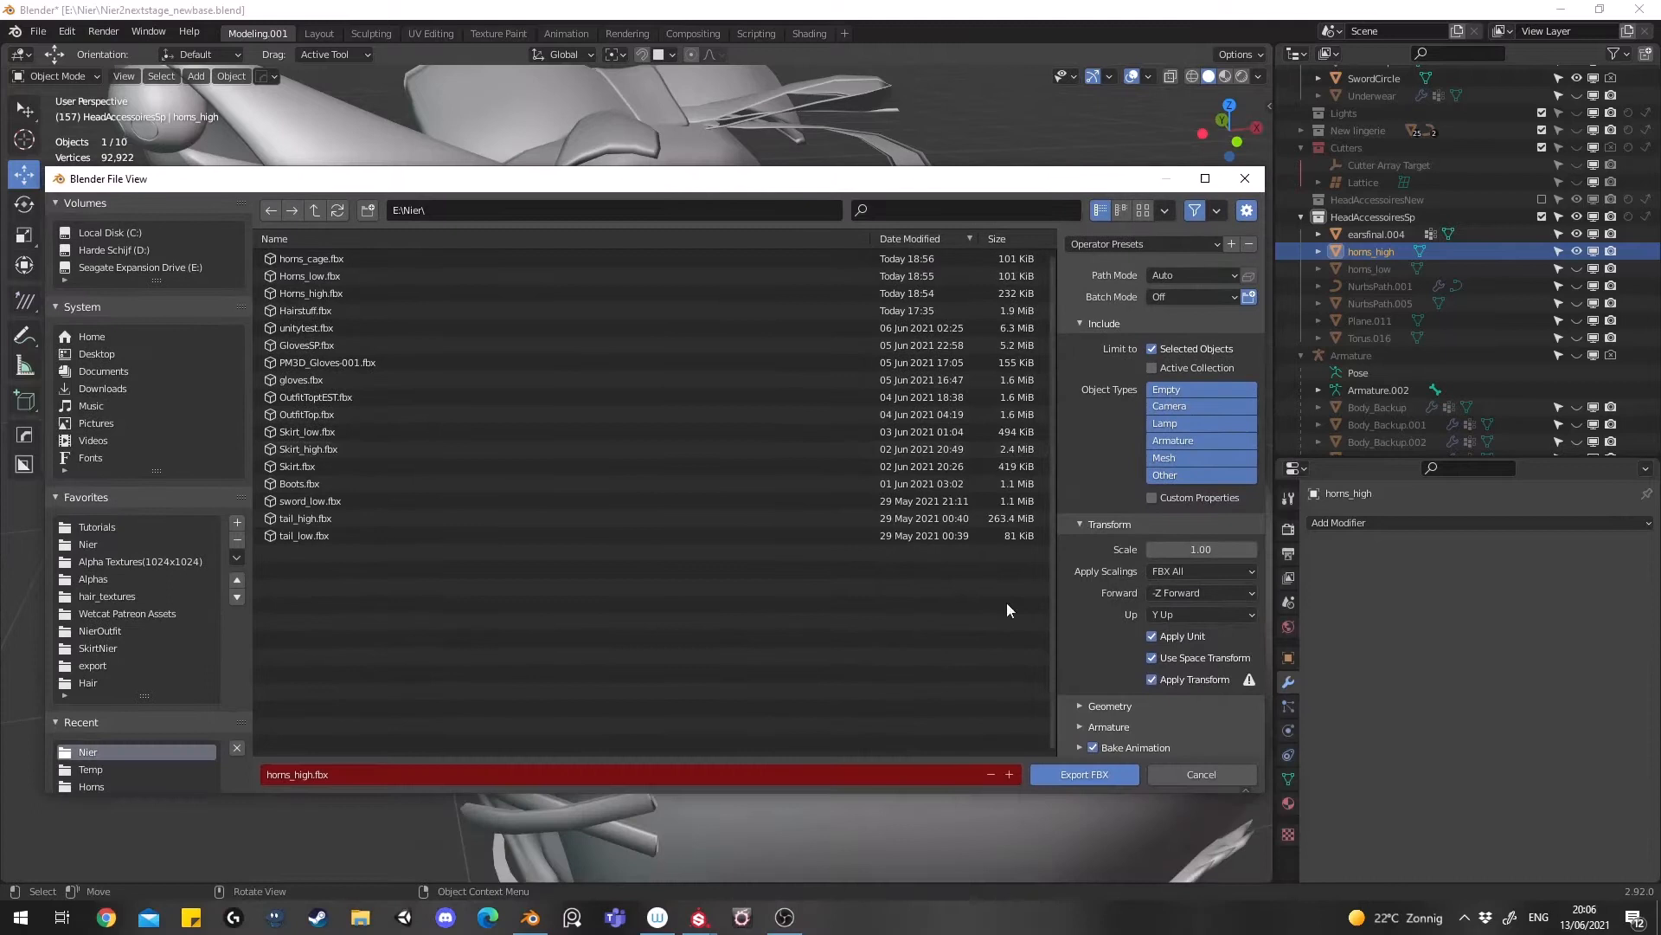
click(1179, 573)
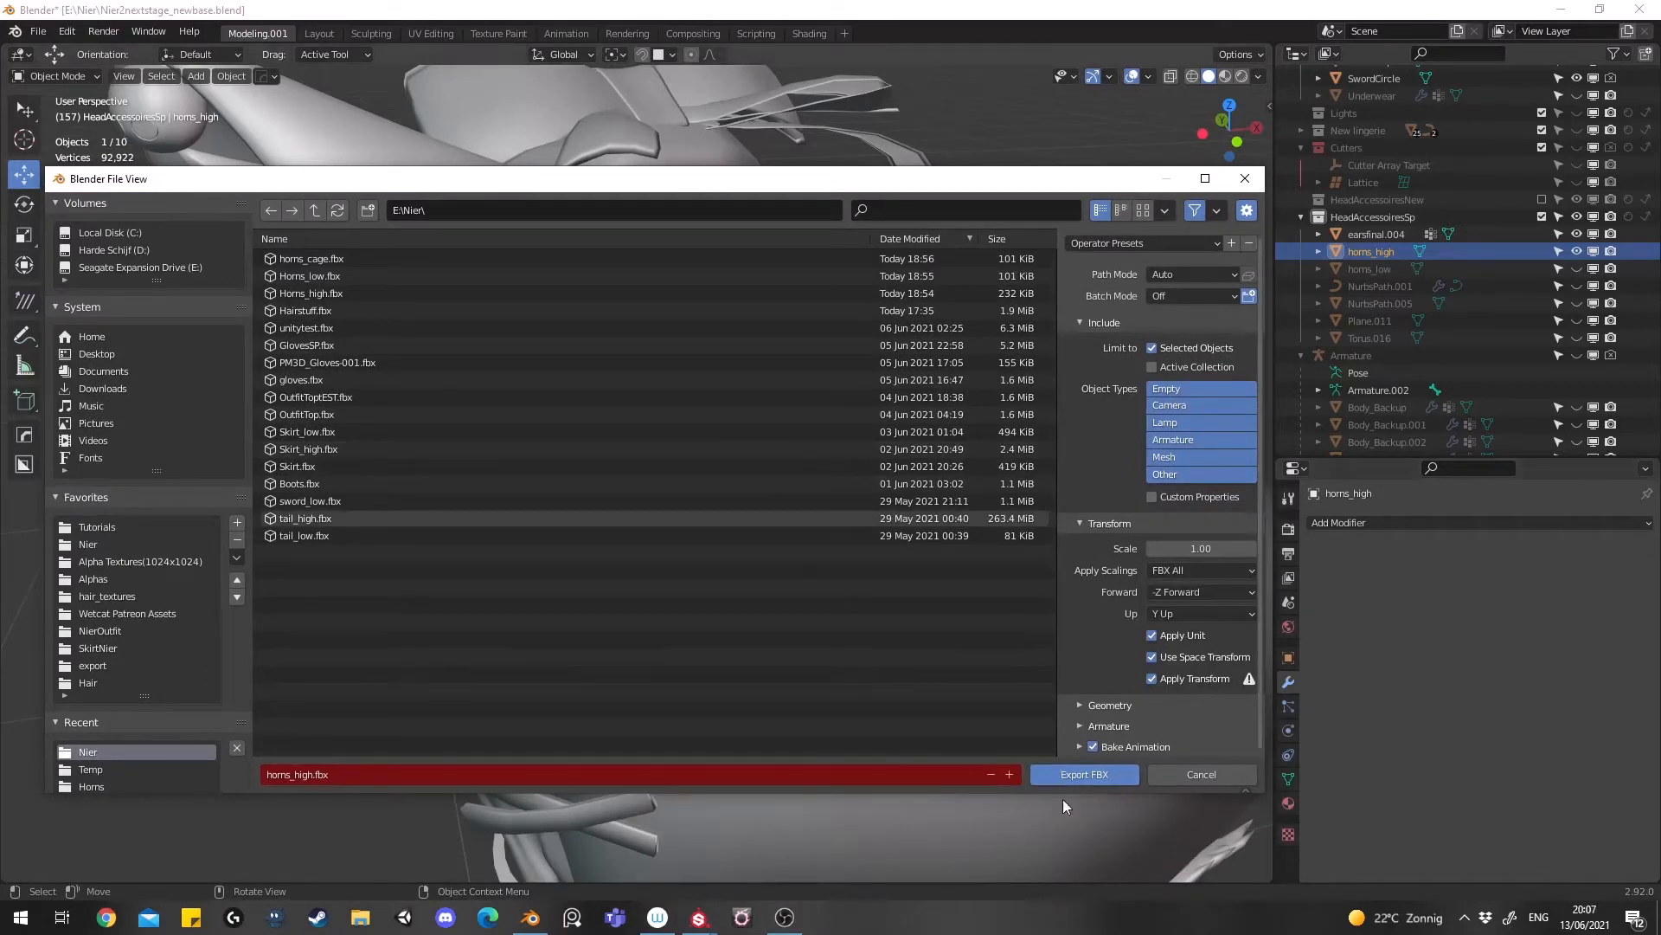
click(1065, 773)
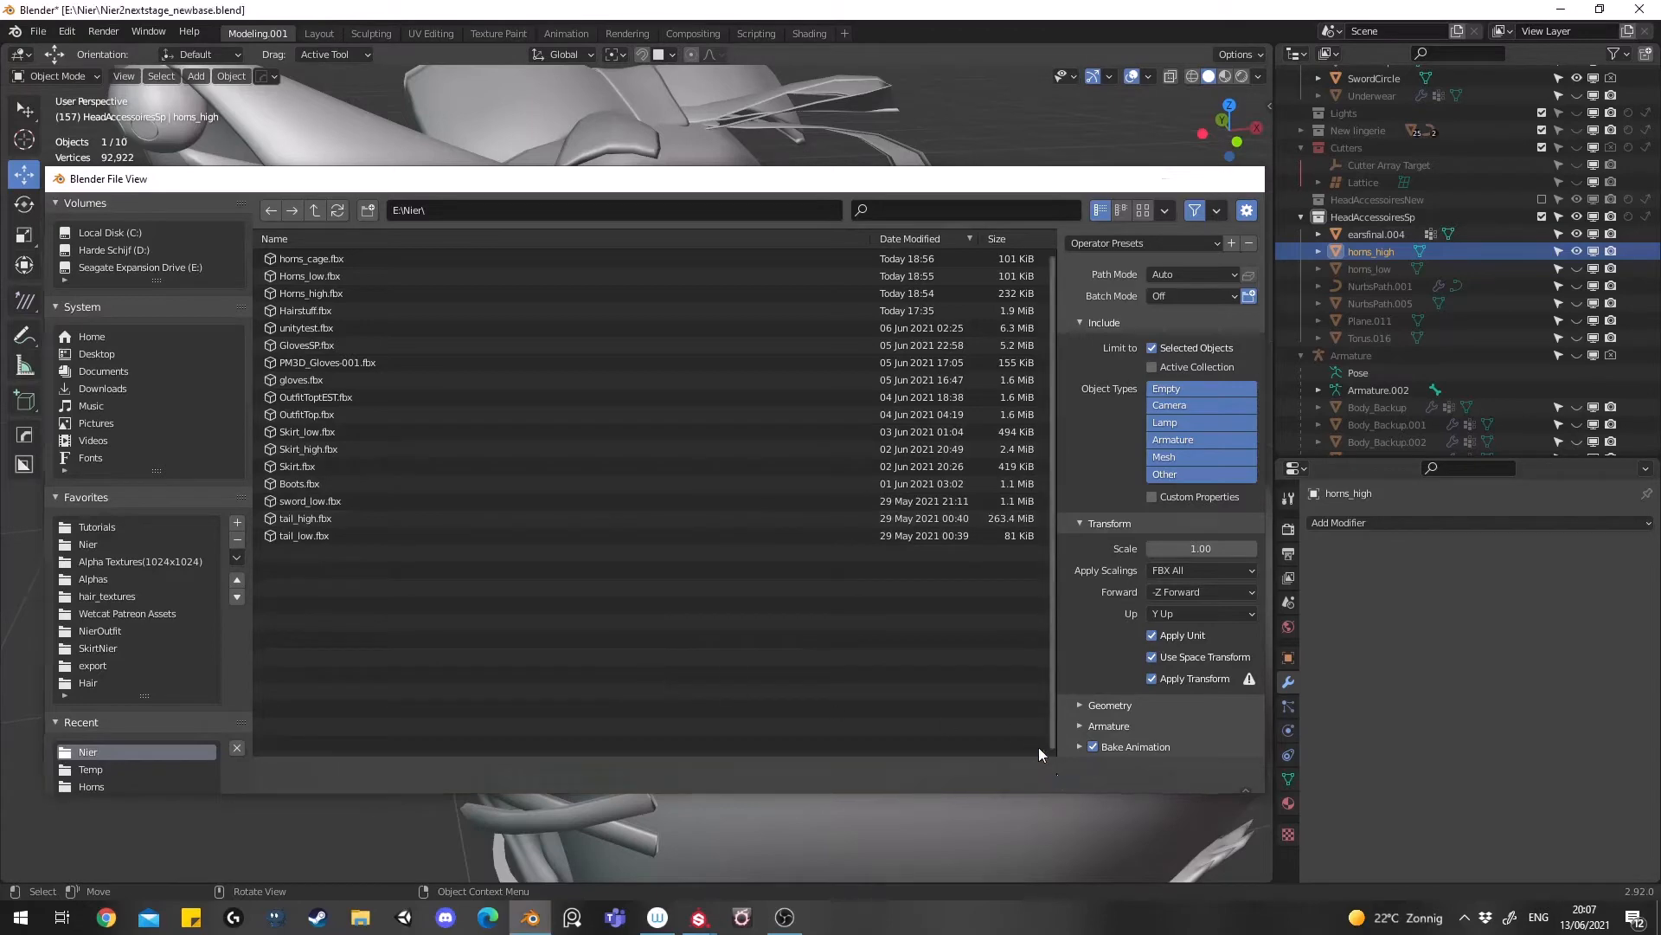
Hide horns_high, then show and select horns_low
click(1577, 251)
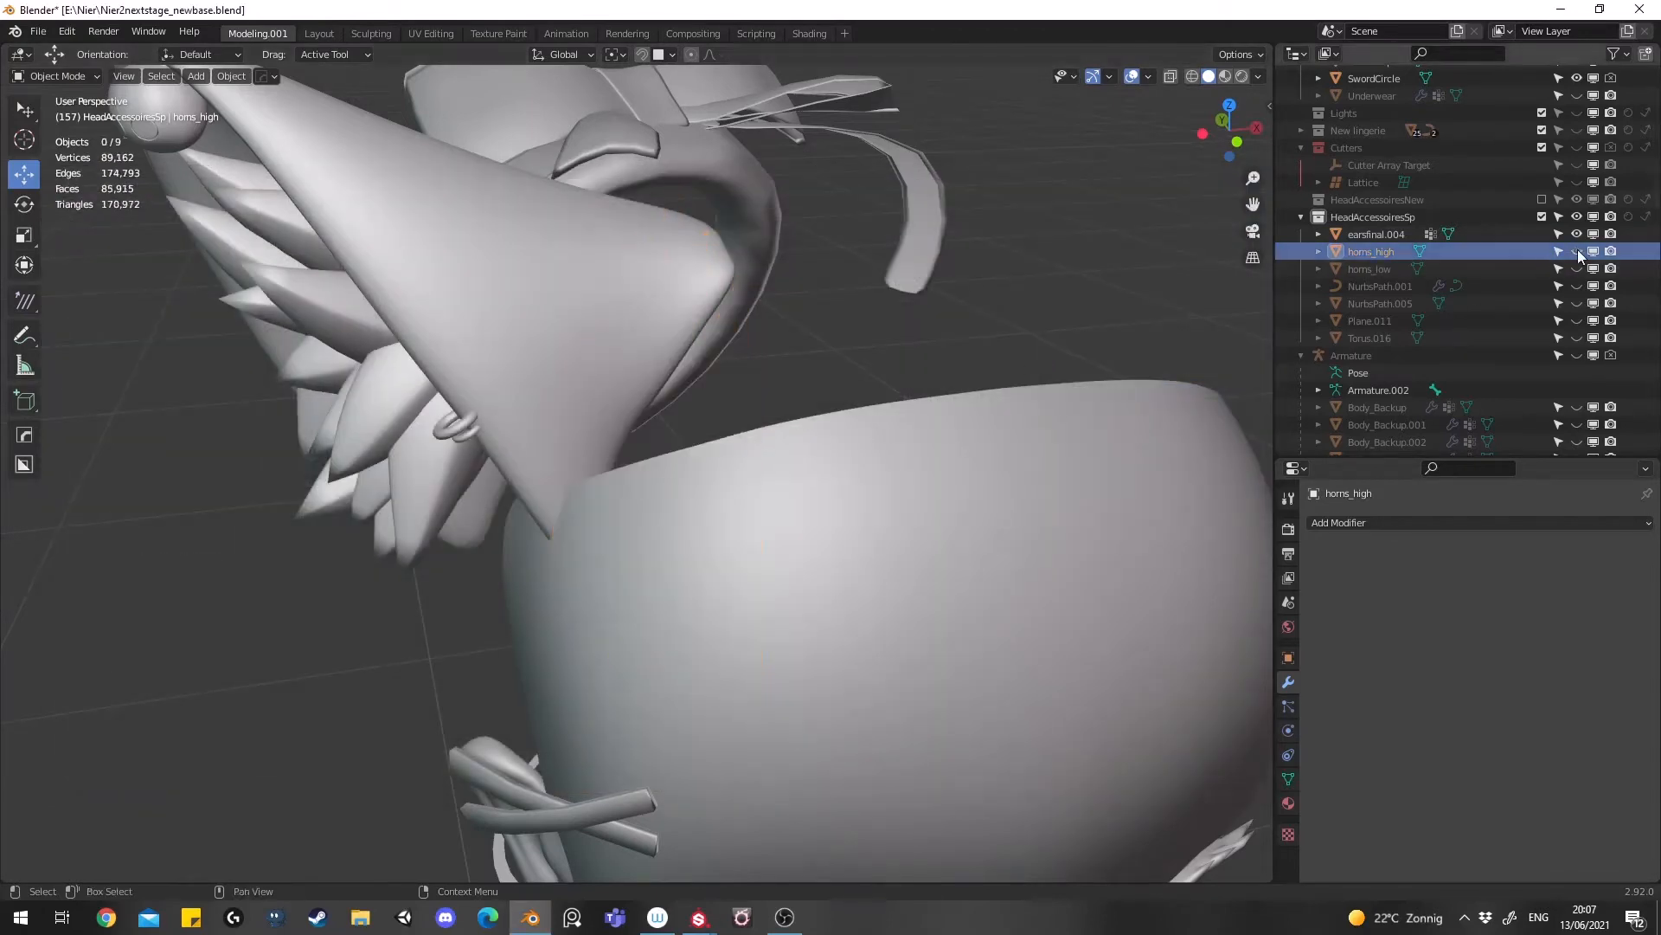
click(1577, 268)
click(1356, 269)
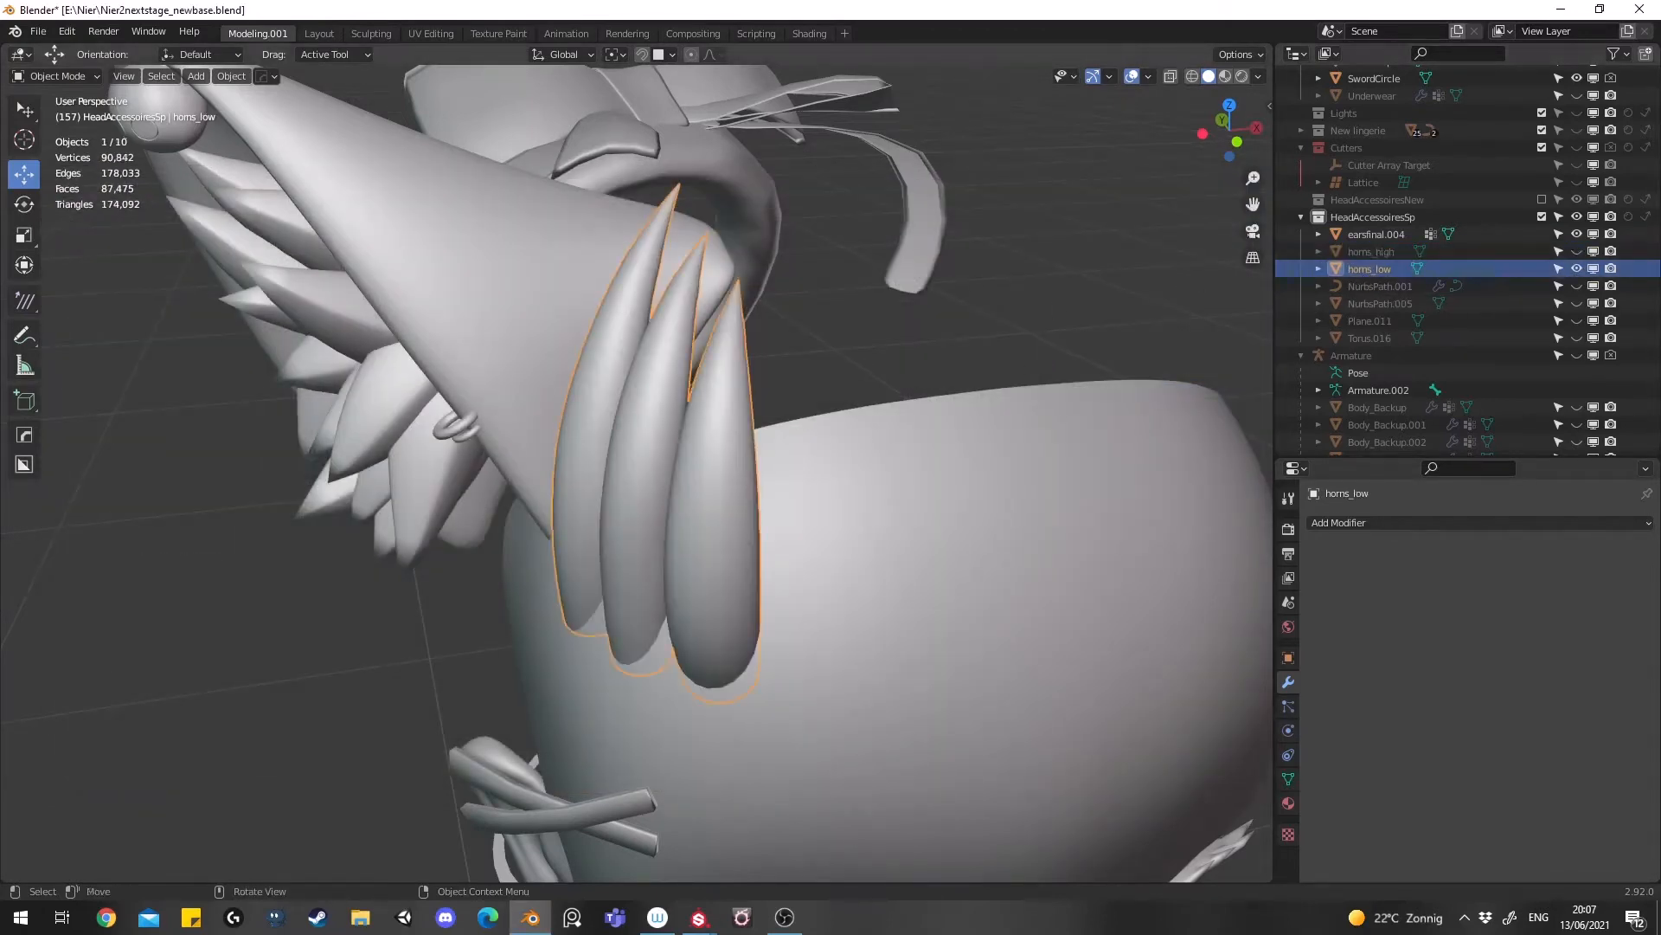
Export the selected horns_low object as horns_low.fbx to E:\Nier\, overwriting the existing file
click(38, 31)
mouse_move(84, 289)
click(305, 387)
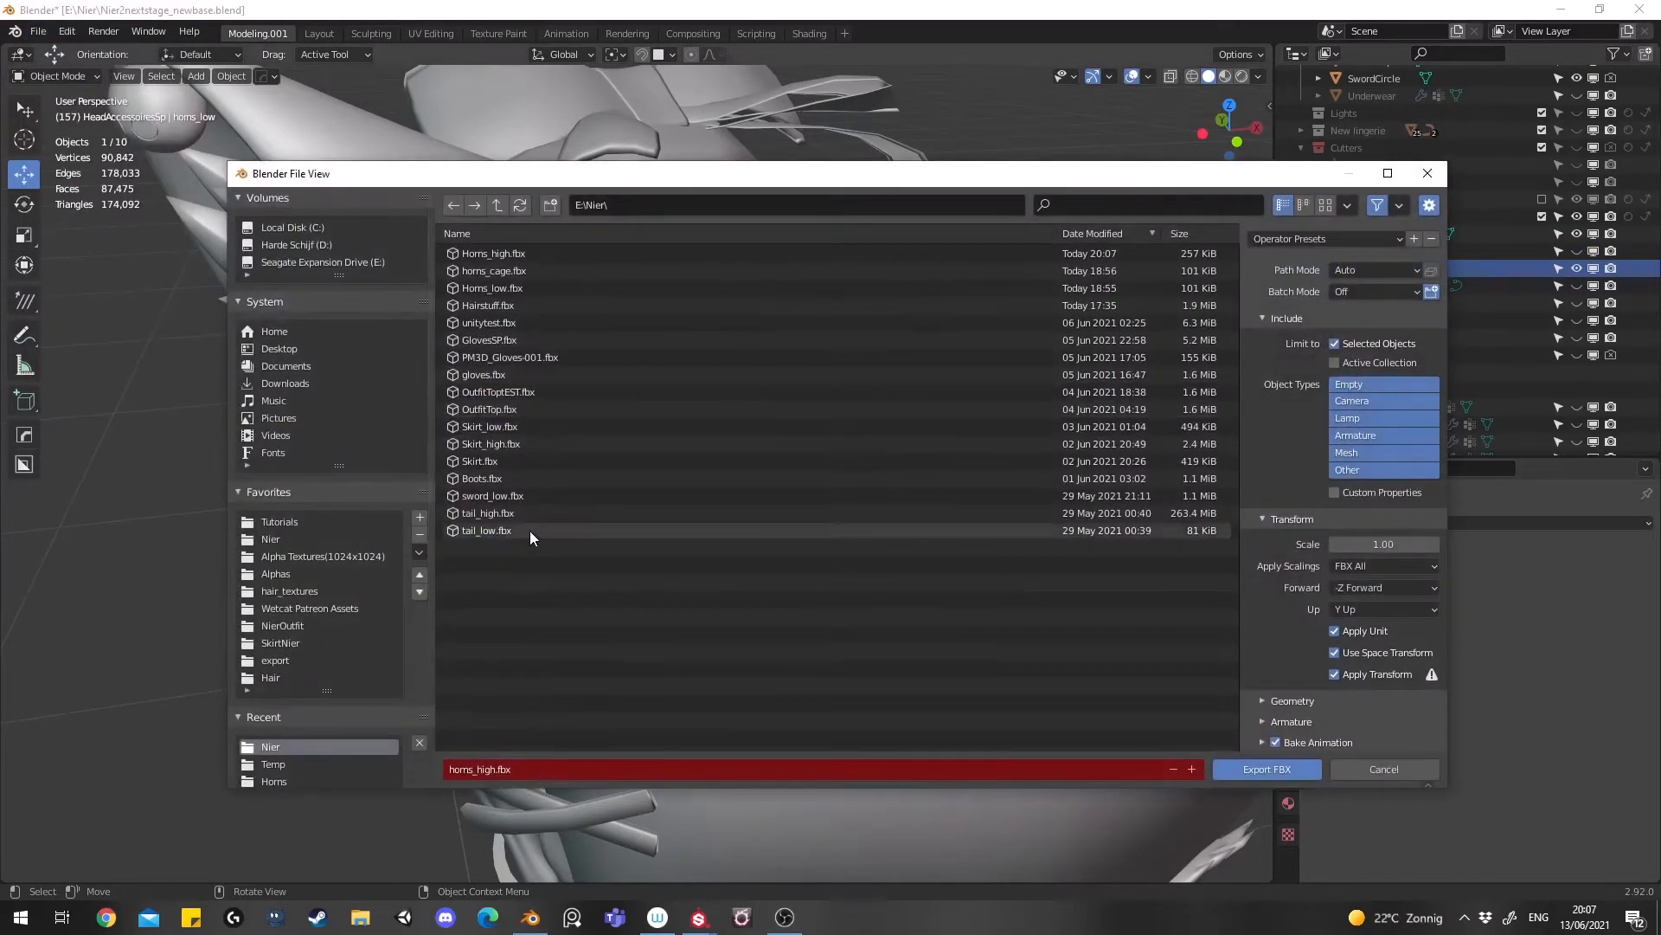
click(577, 767)
text(horn)
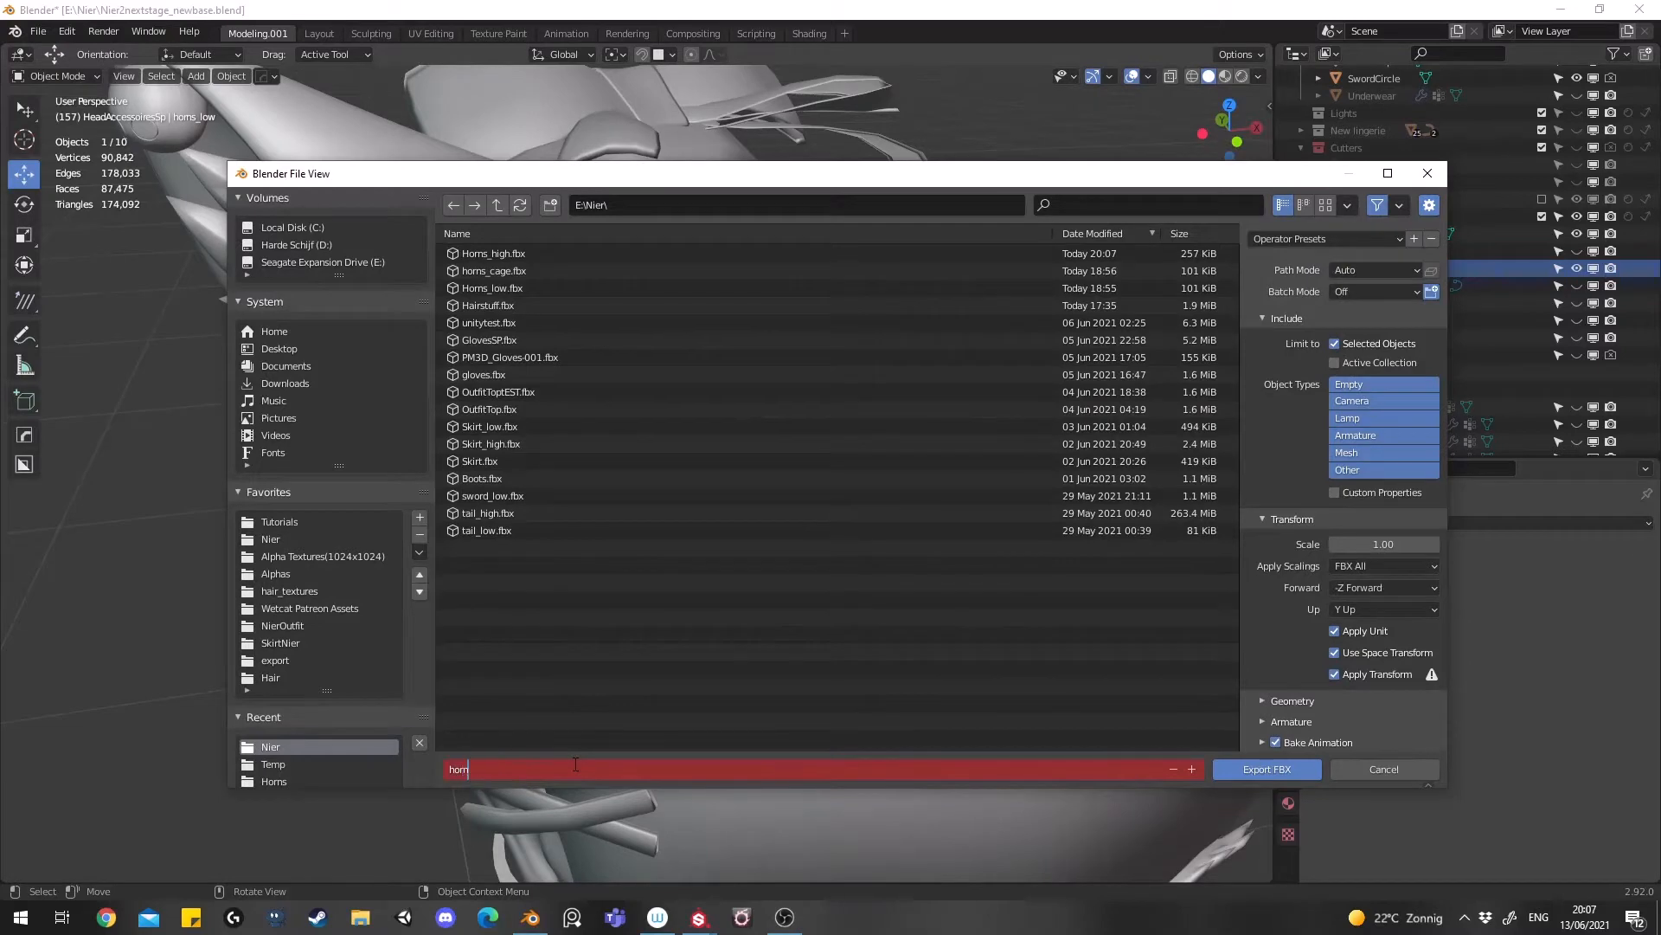
text(s_low)
key(Return)
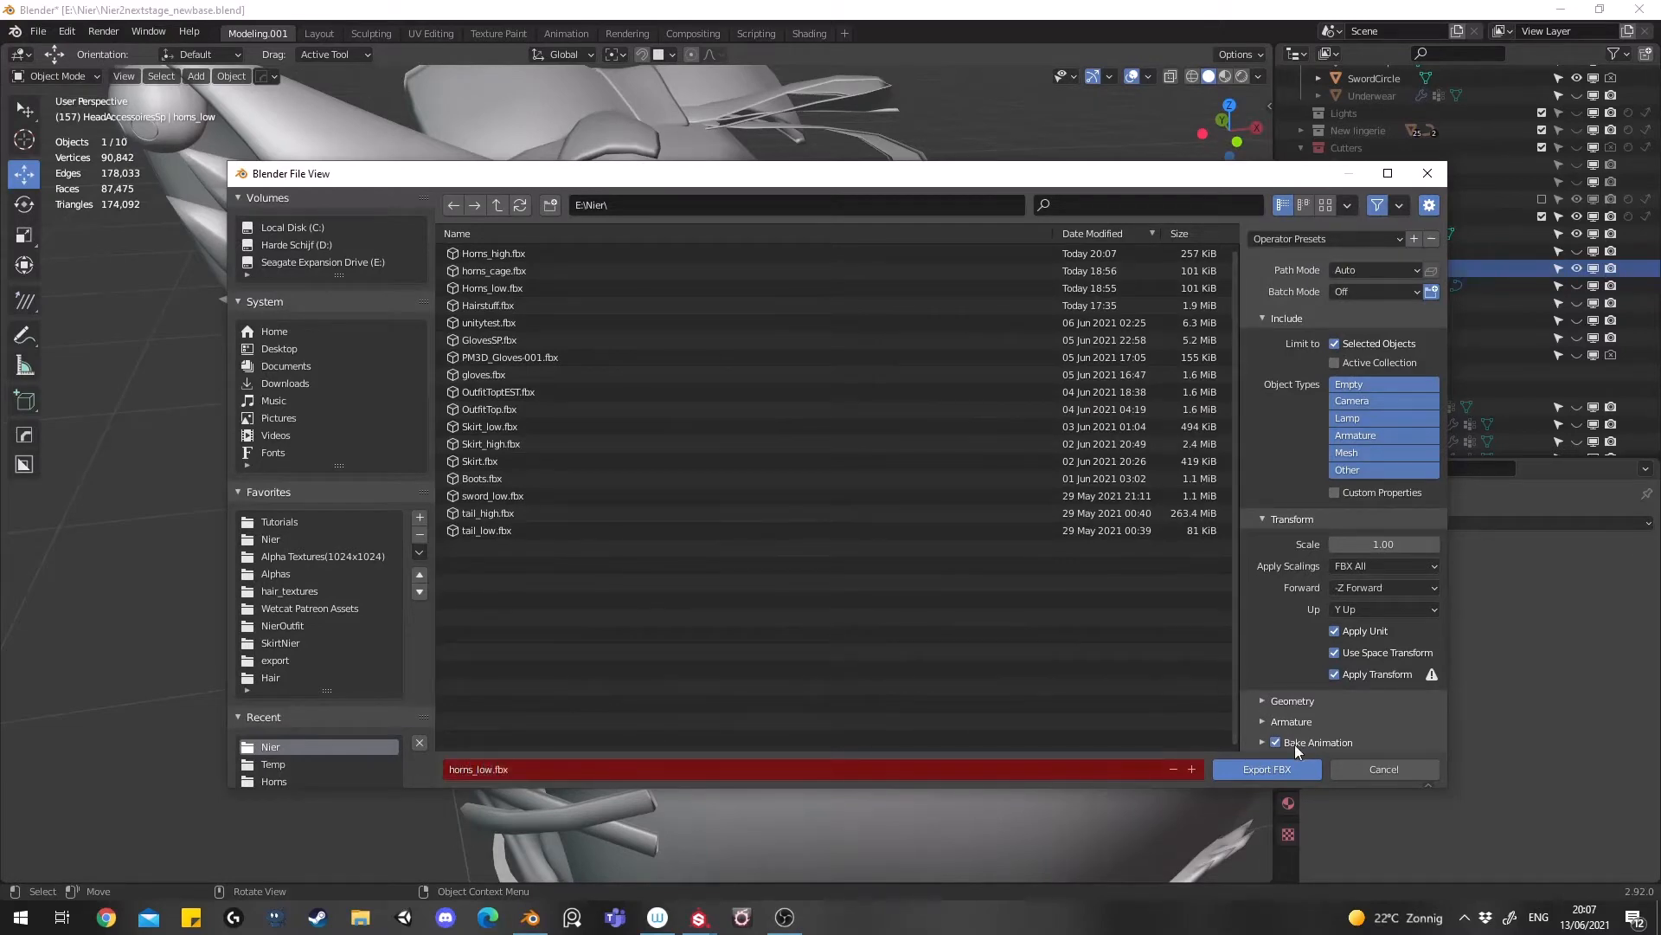
click(1285, 770)
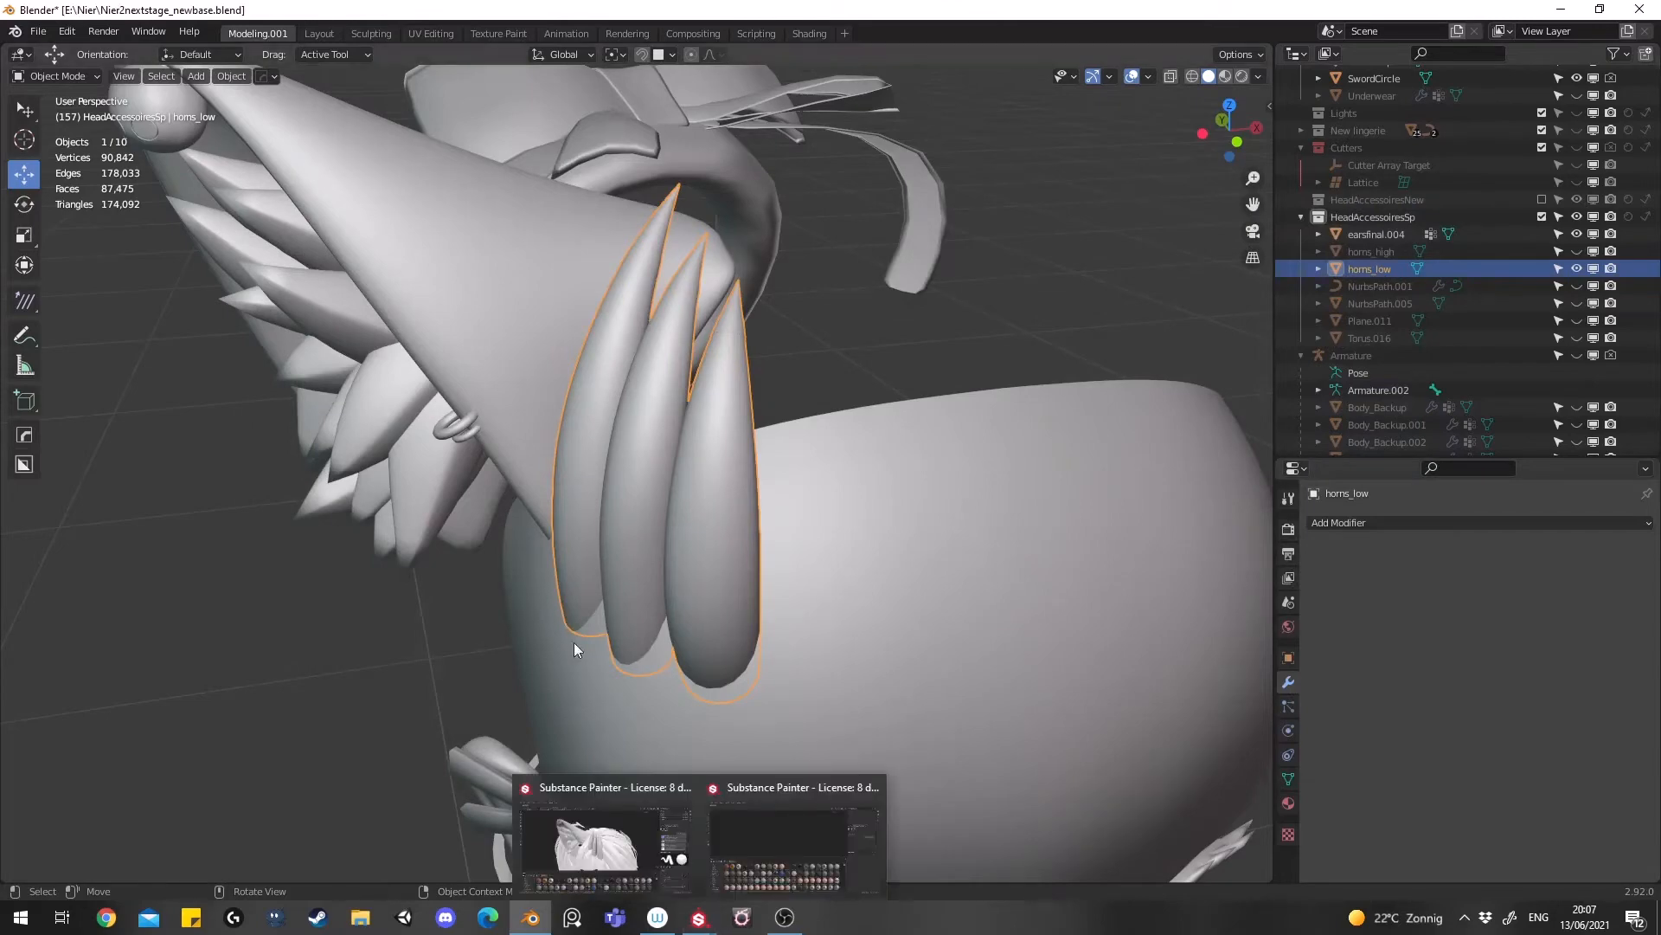
Switch to the empty Substance Painter window and set up a new project with 2048 document resolution and OpenGL normal map format
click(794, 835)
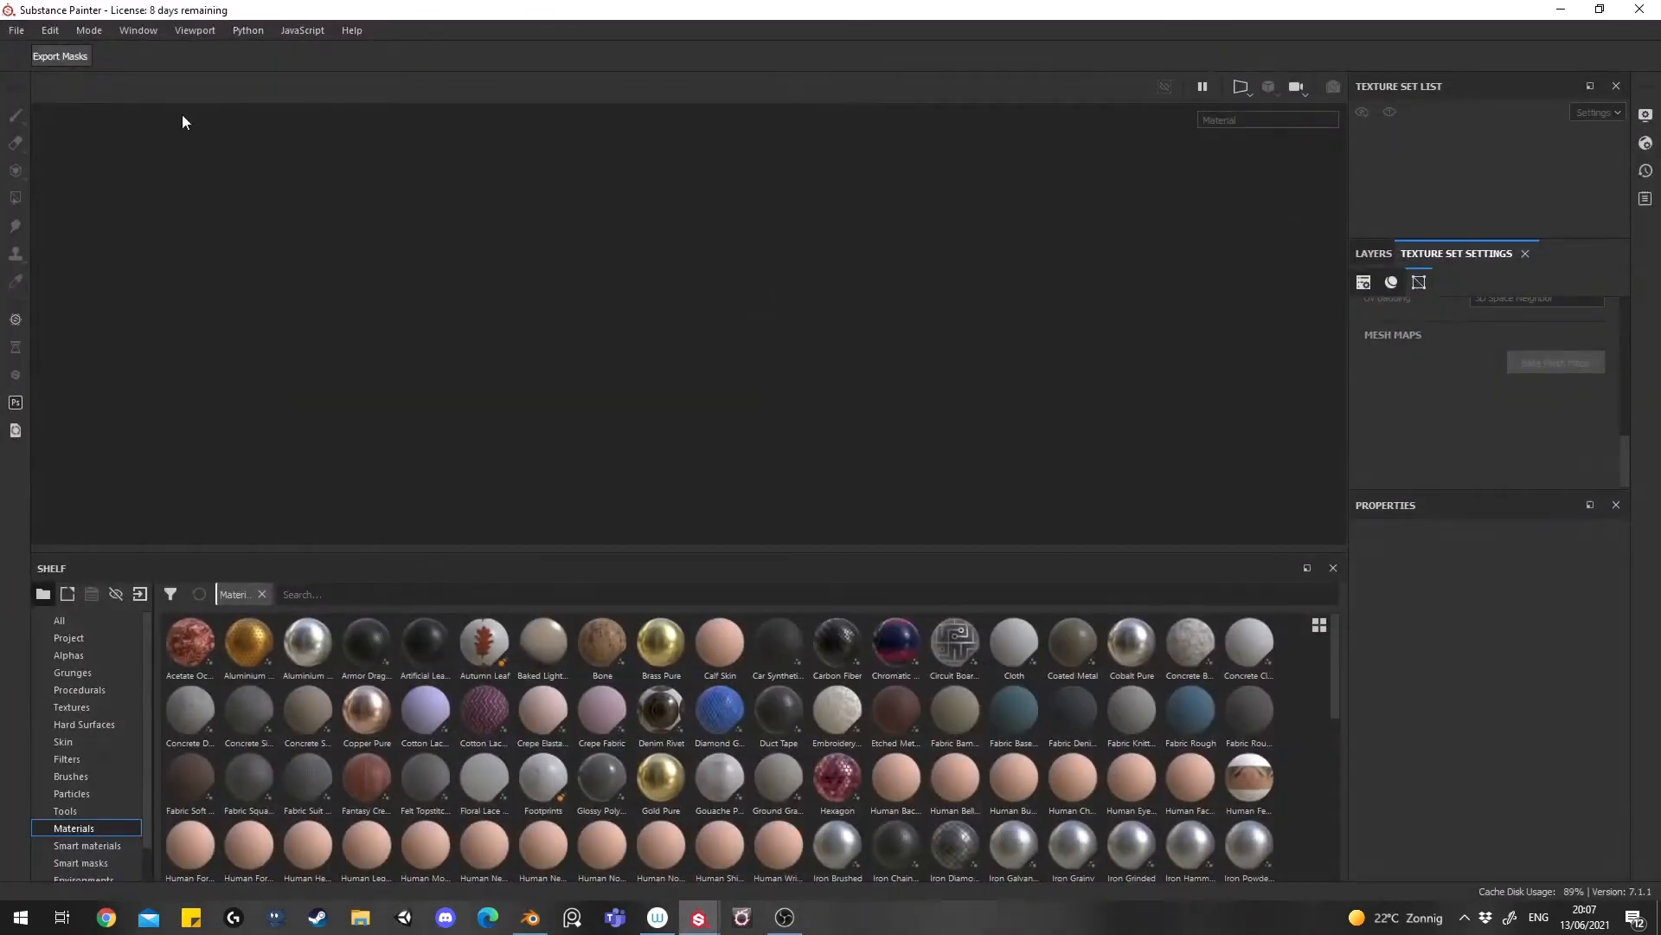
click(16, 31)
click(158, 80)
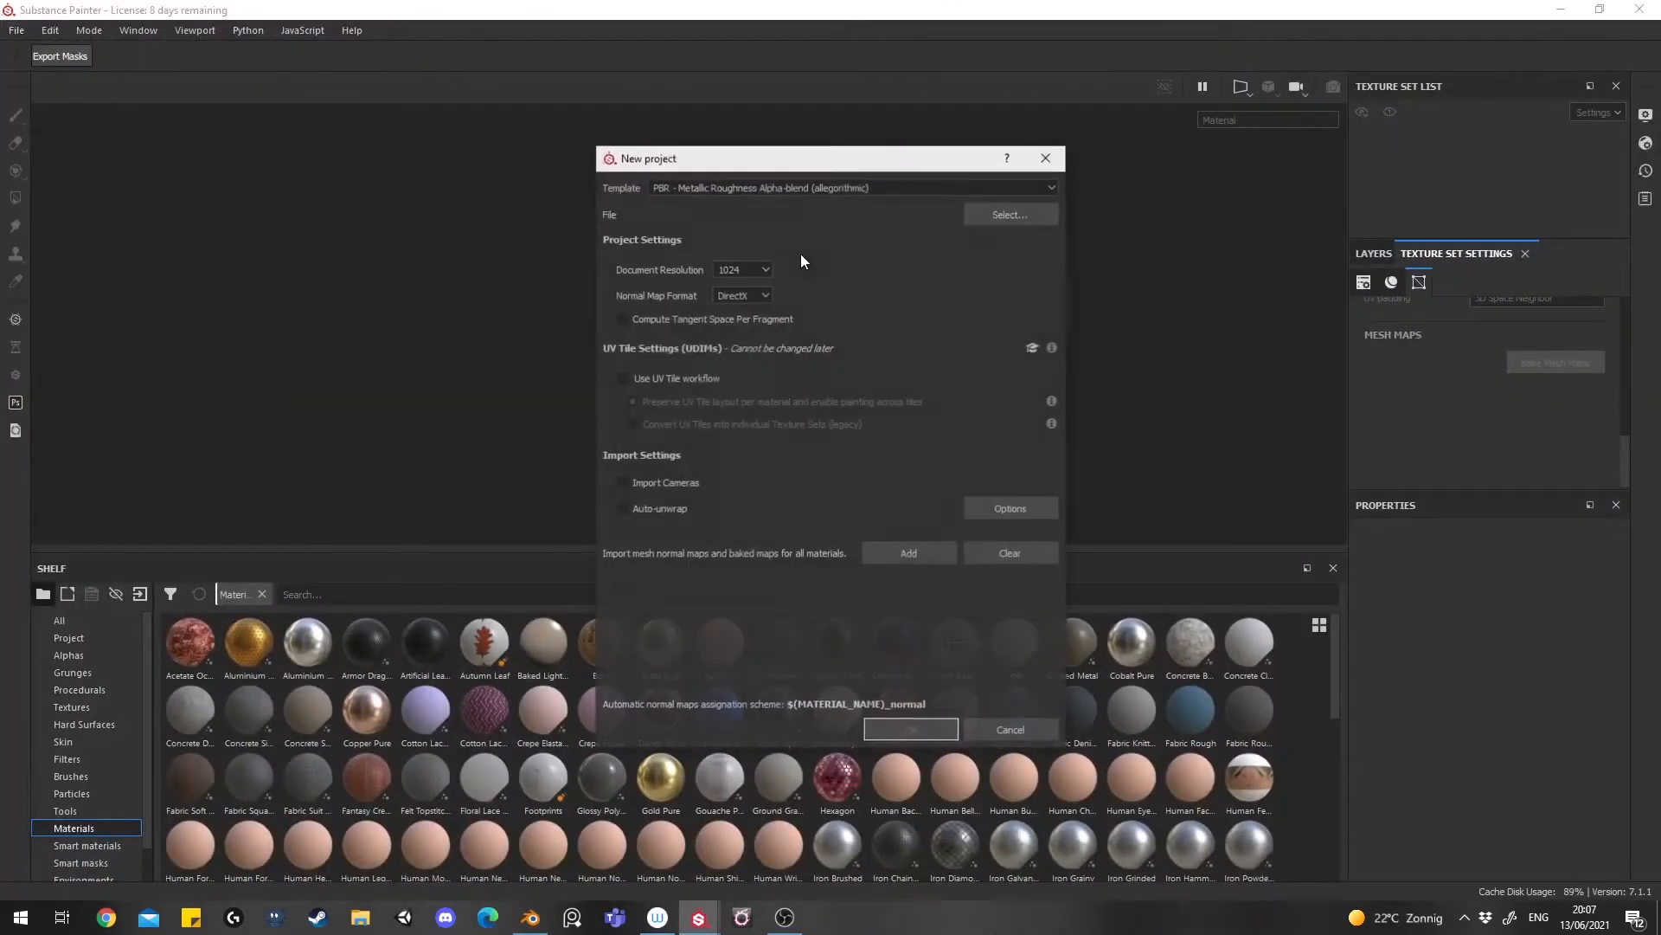
click(722, 269)
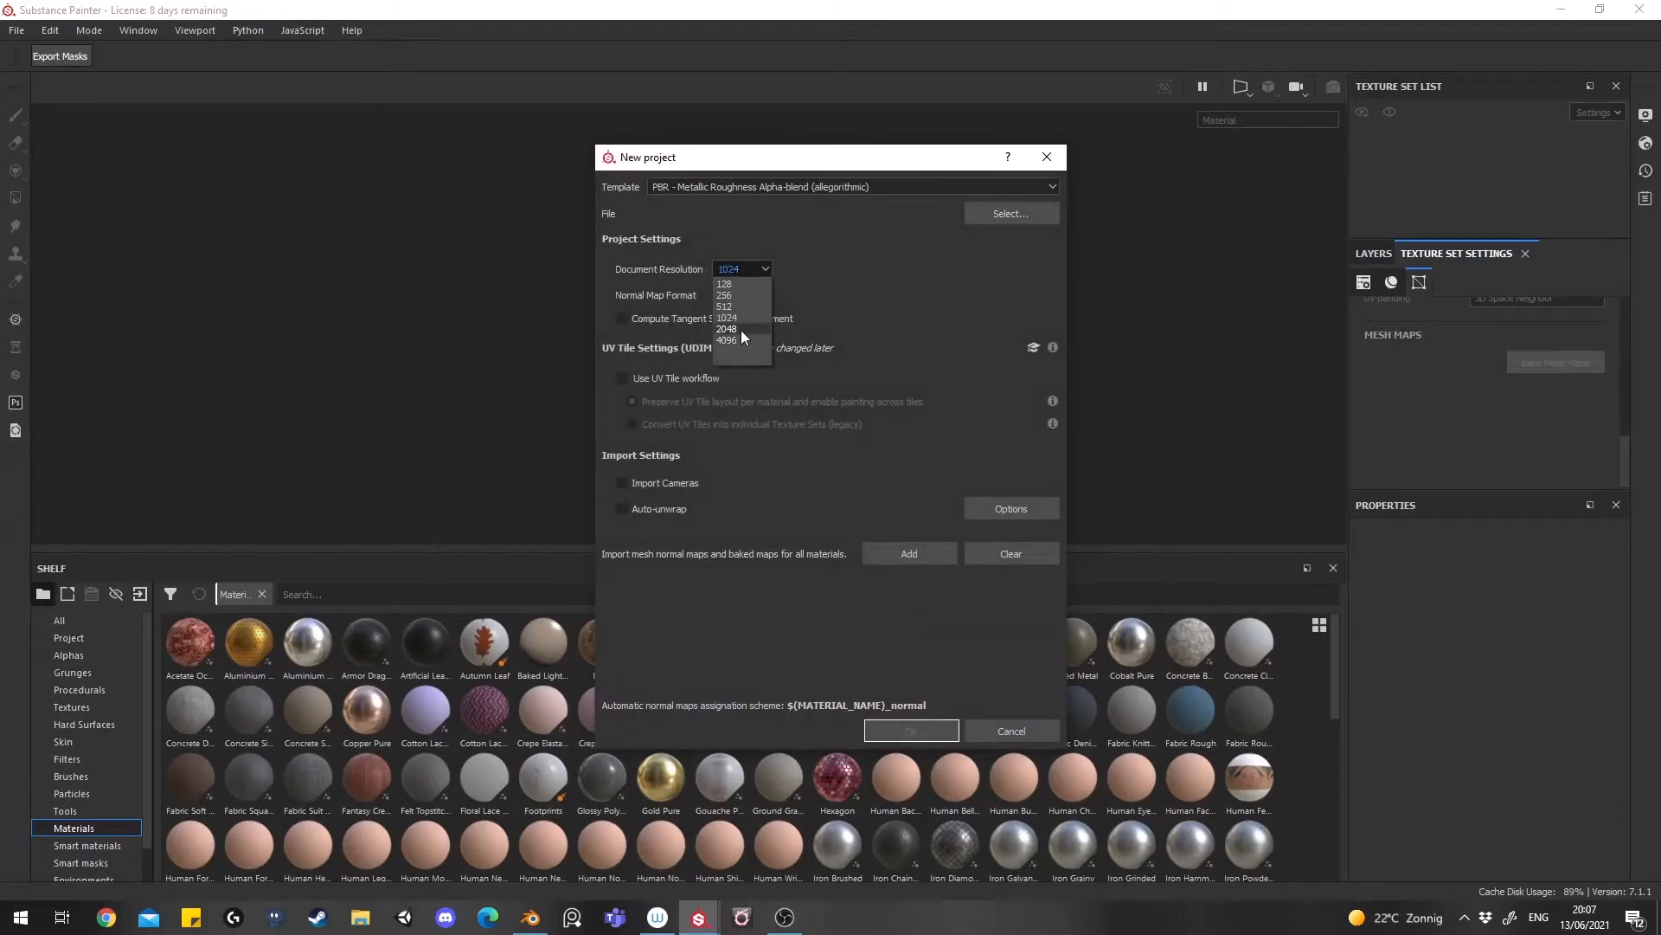
click(741, 329)
click(732, 296)
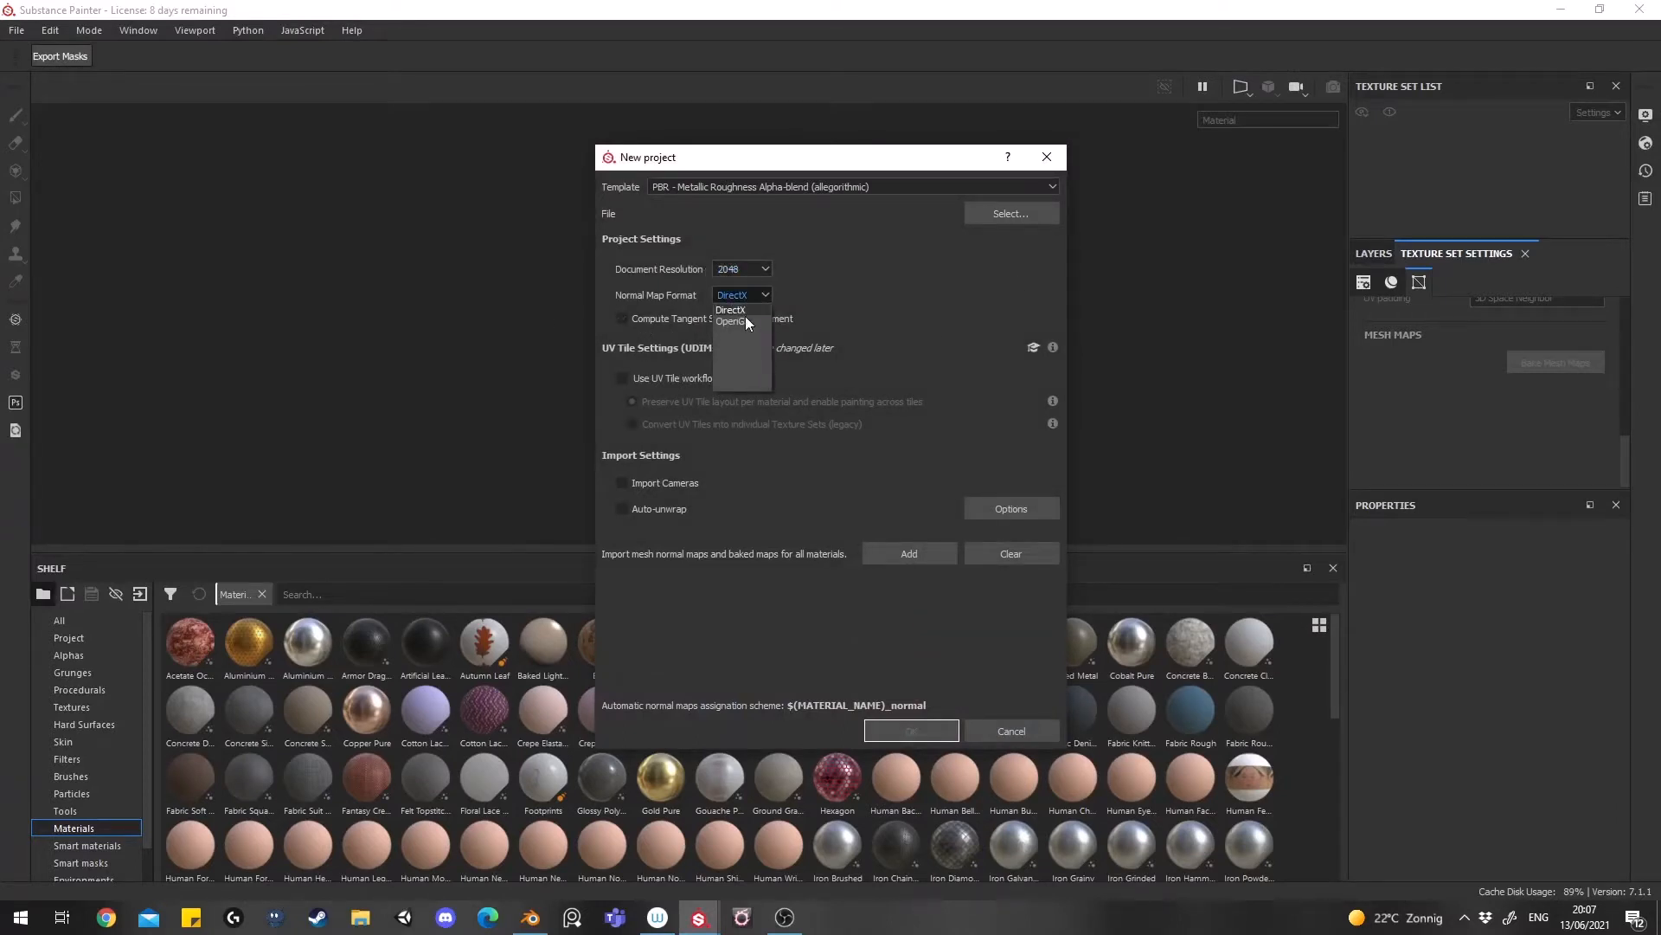
click(745, 315)
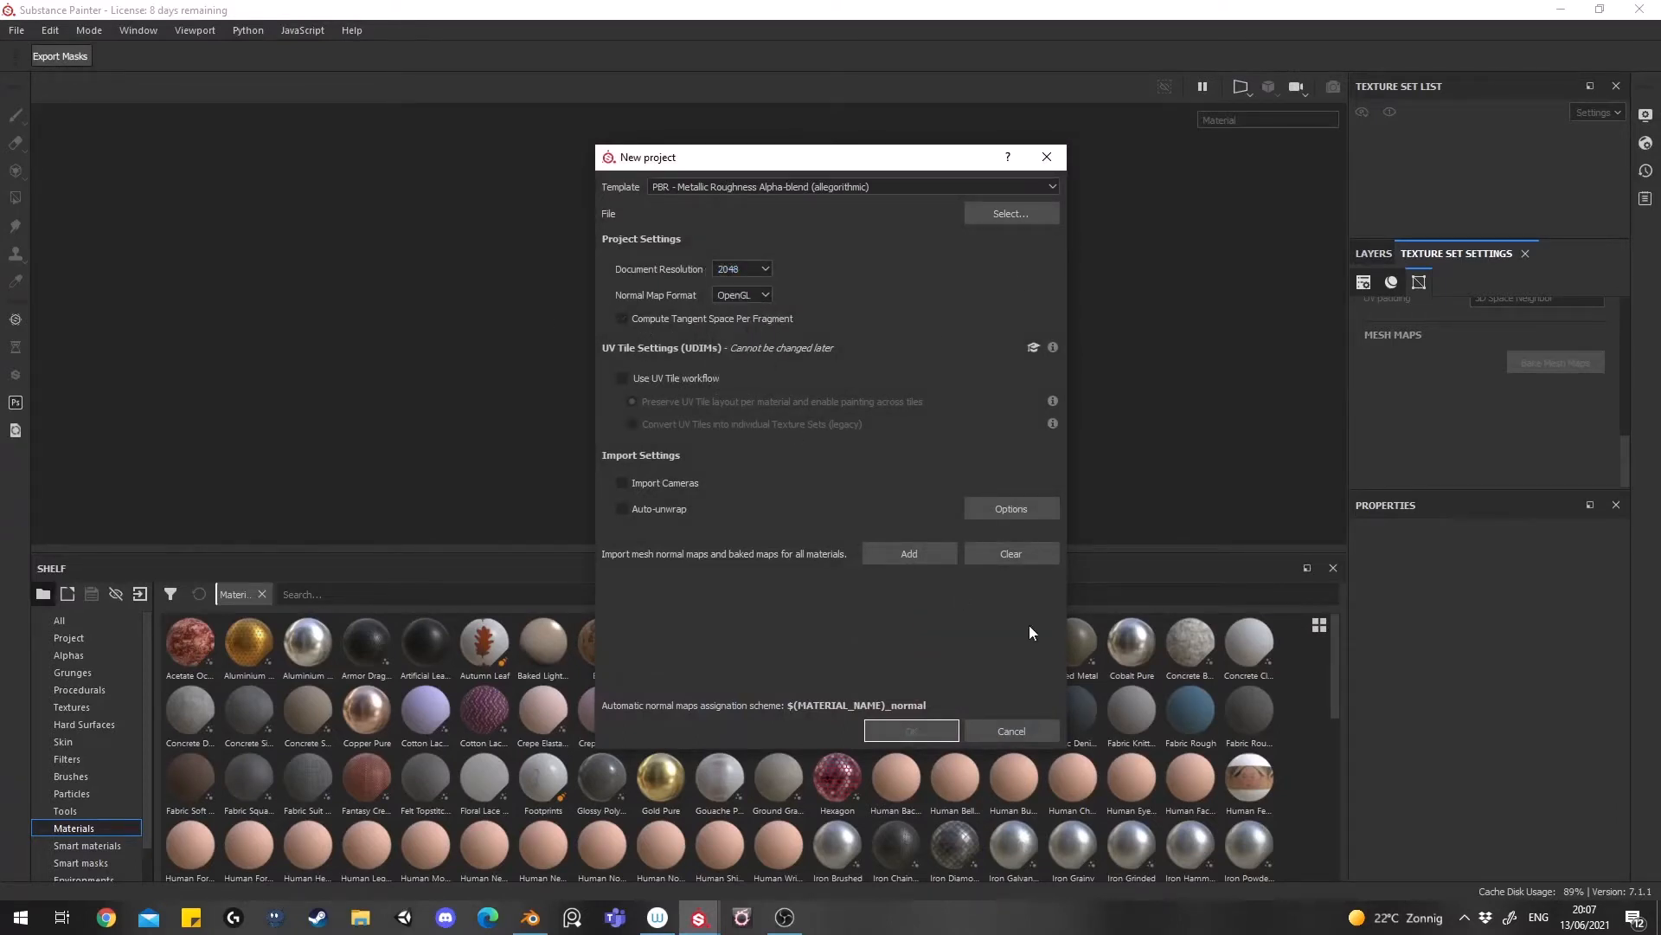
Choose Horns_low.fbx from the Nier folder as the project mesh and create the project
click(999, 221)
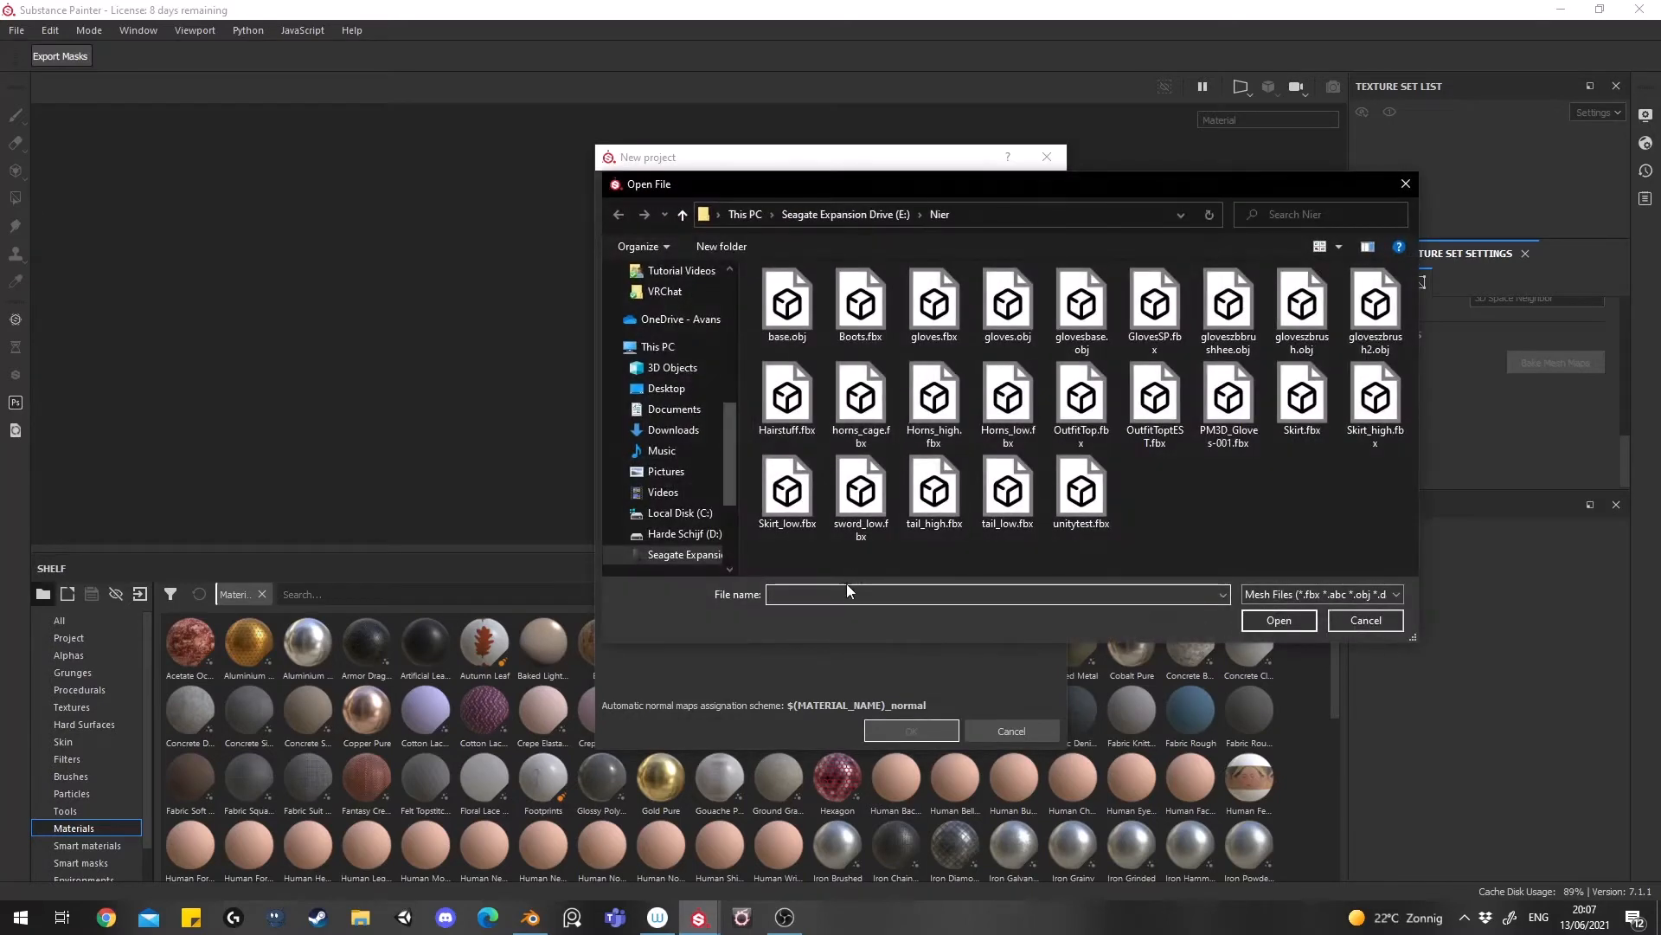
click(841, 585)
text(hor)
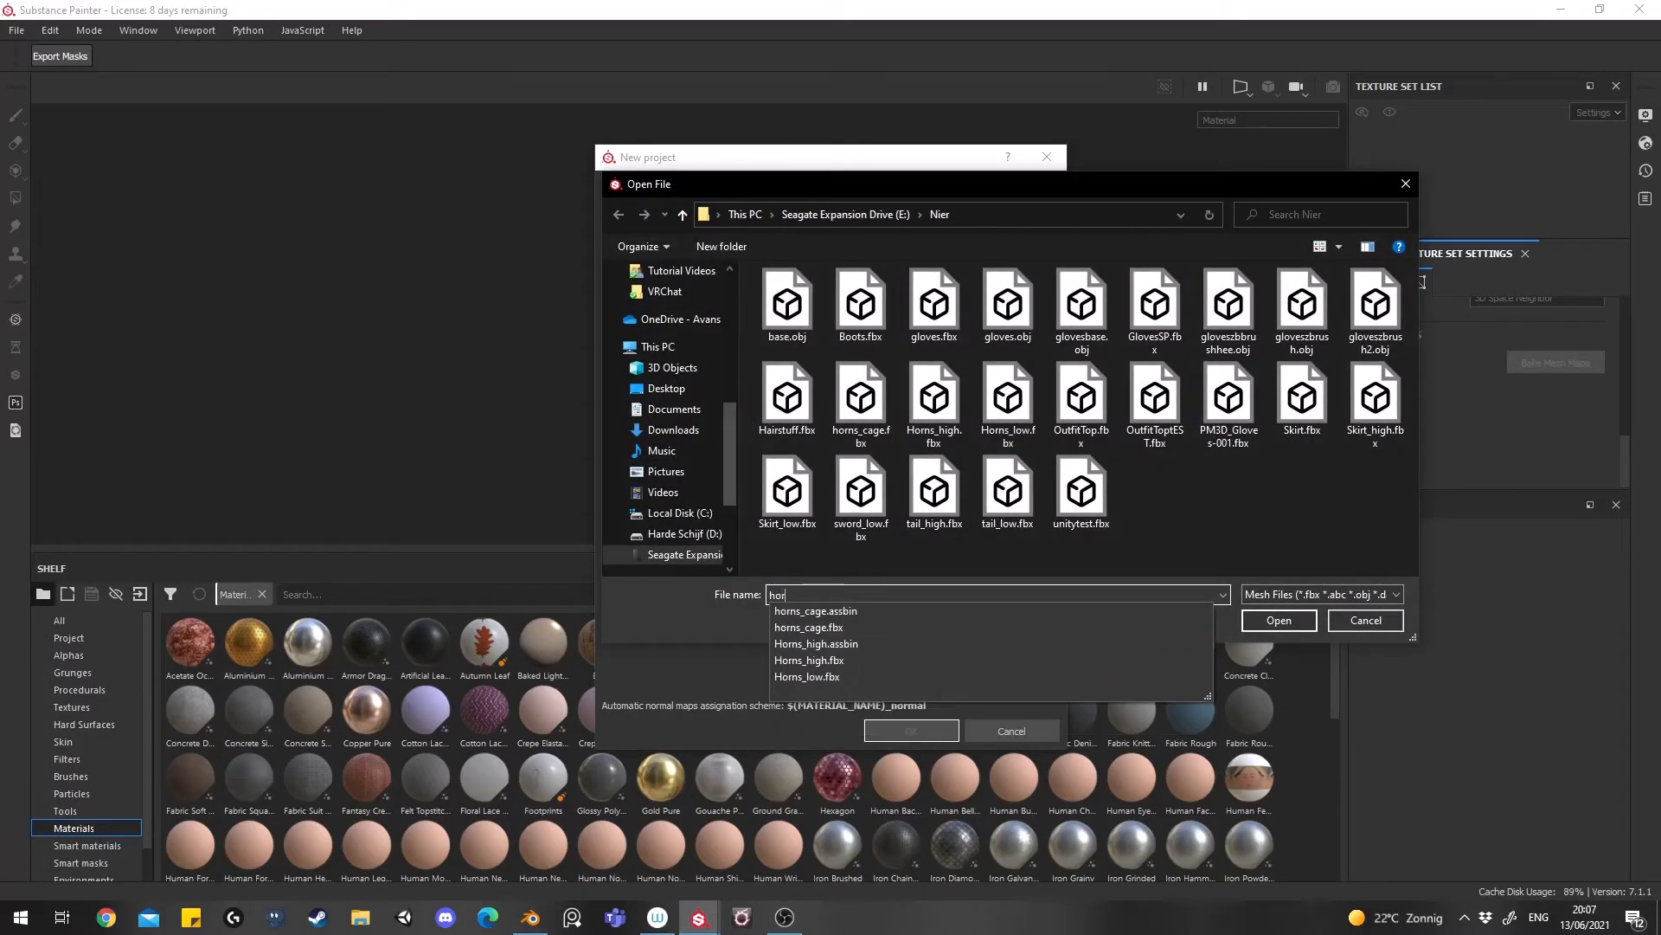
click(814, 676)
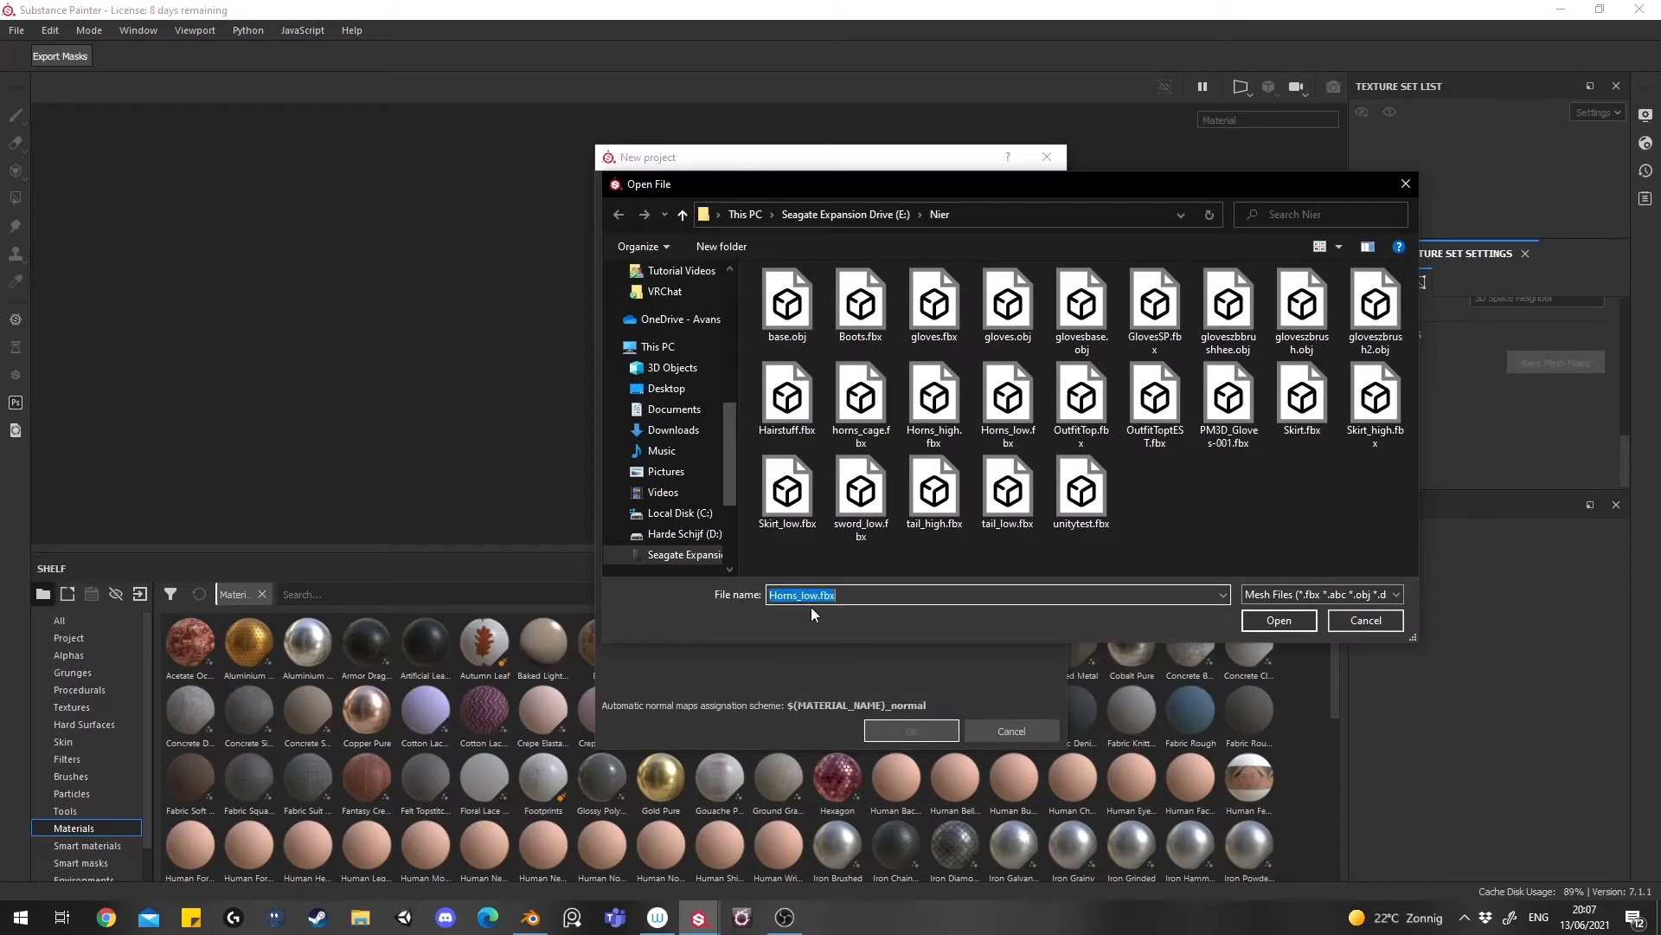
click(1279, 619)
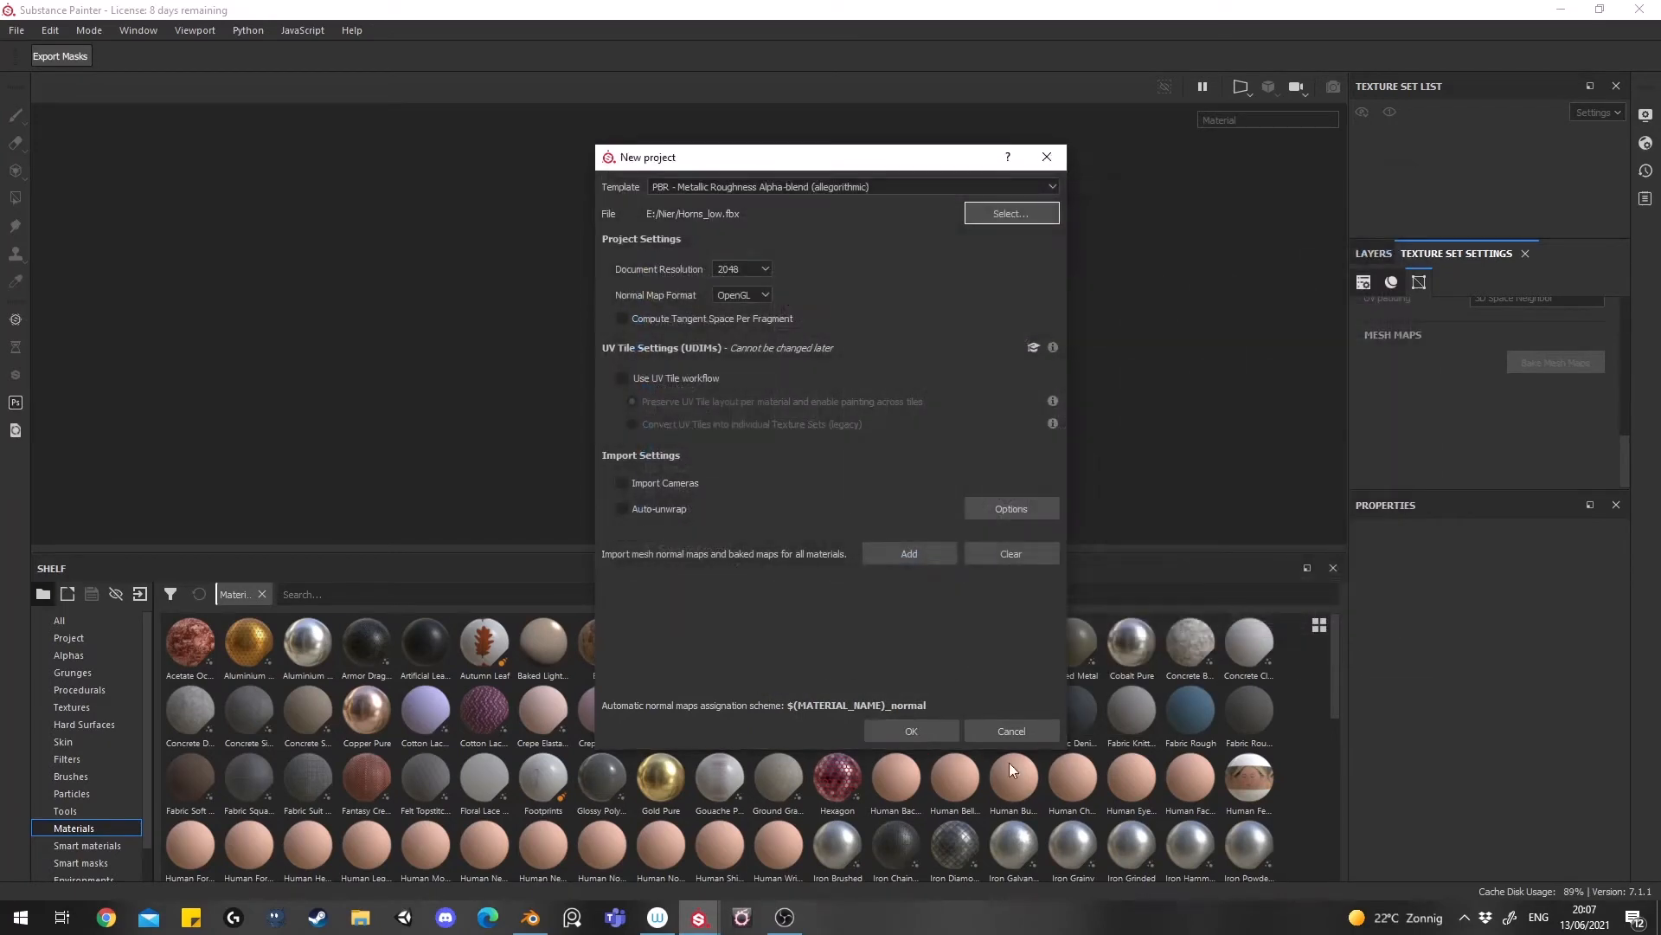
key(Return)
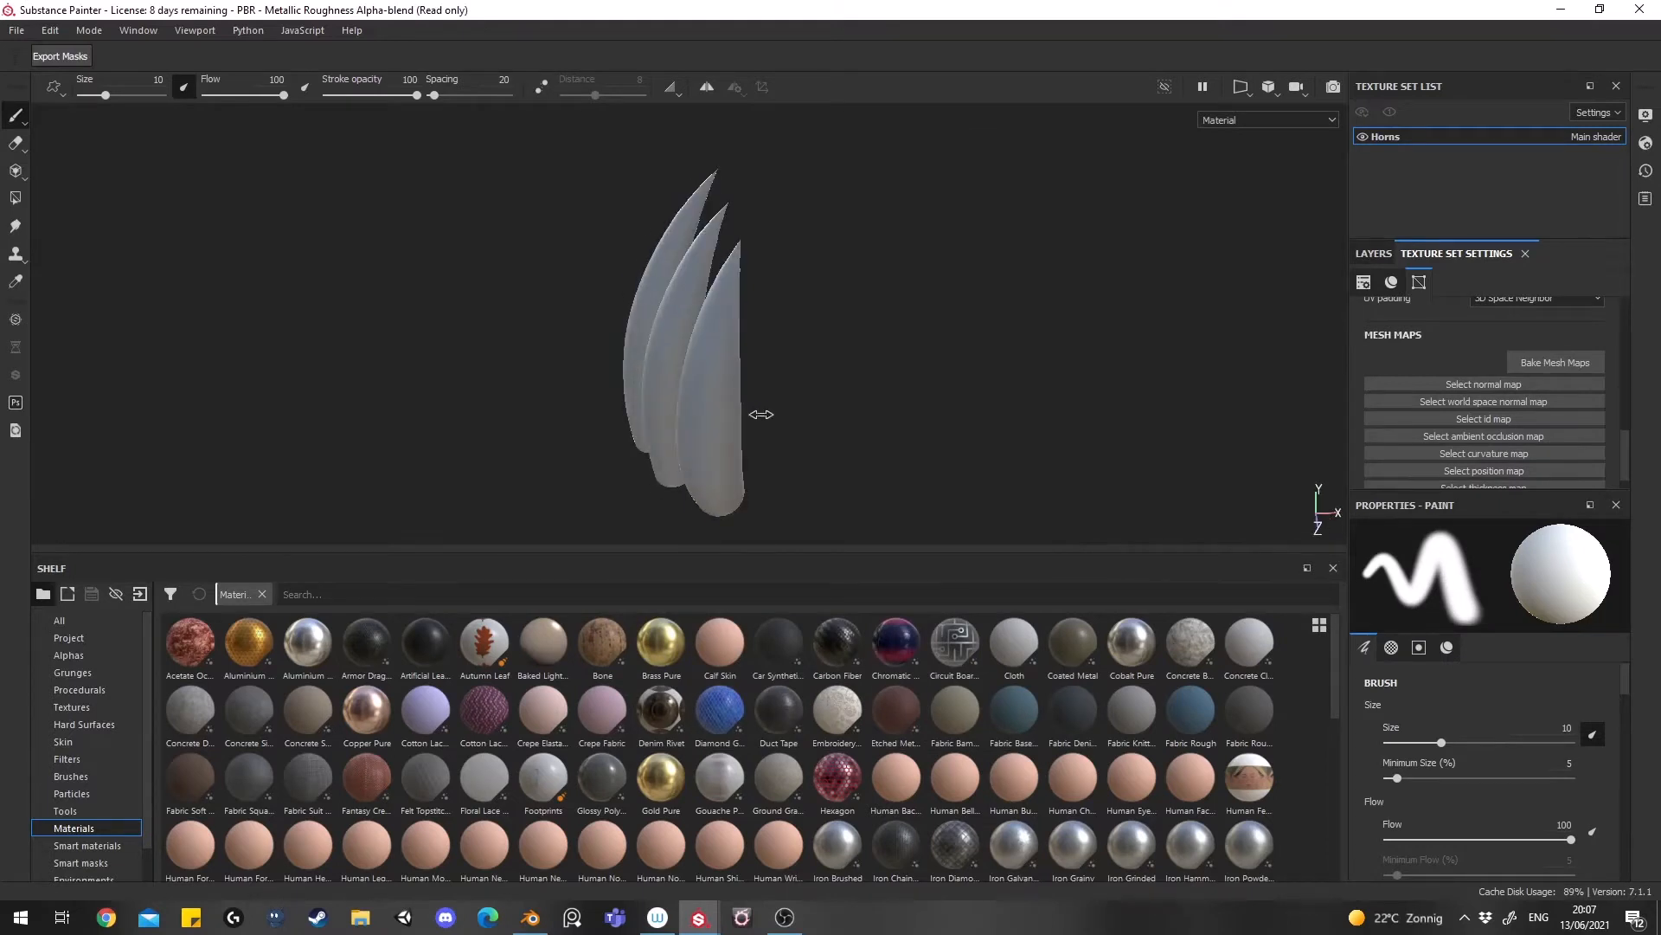
Open the mesh map baking settings, set the output size to 2048 and enable Apply Diffusion
alt+right_drag(761, 414, 690, 391)
alt+middle_drag(690, 391, 708, 323)
alt+right_drag(709, 323, 705, 342)
alt+middle_drag(704, 342, 705, 351)
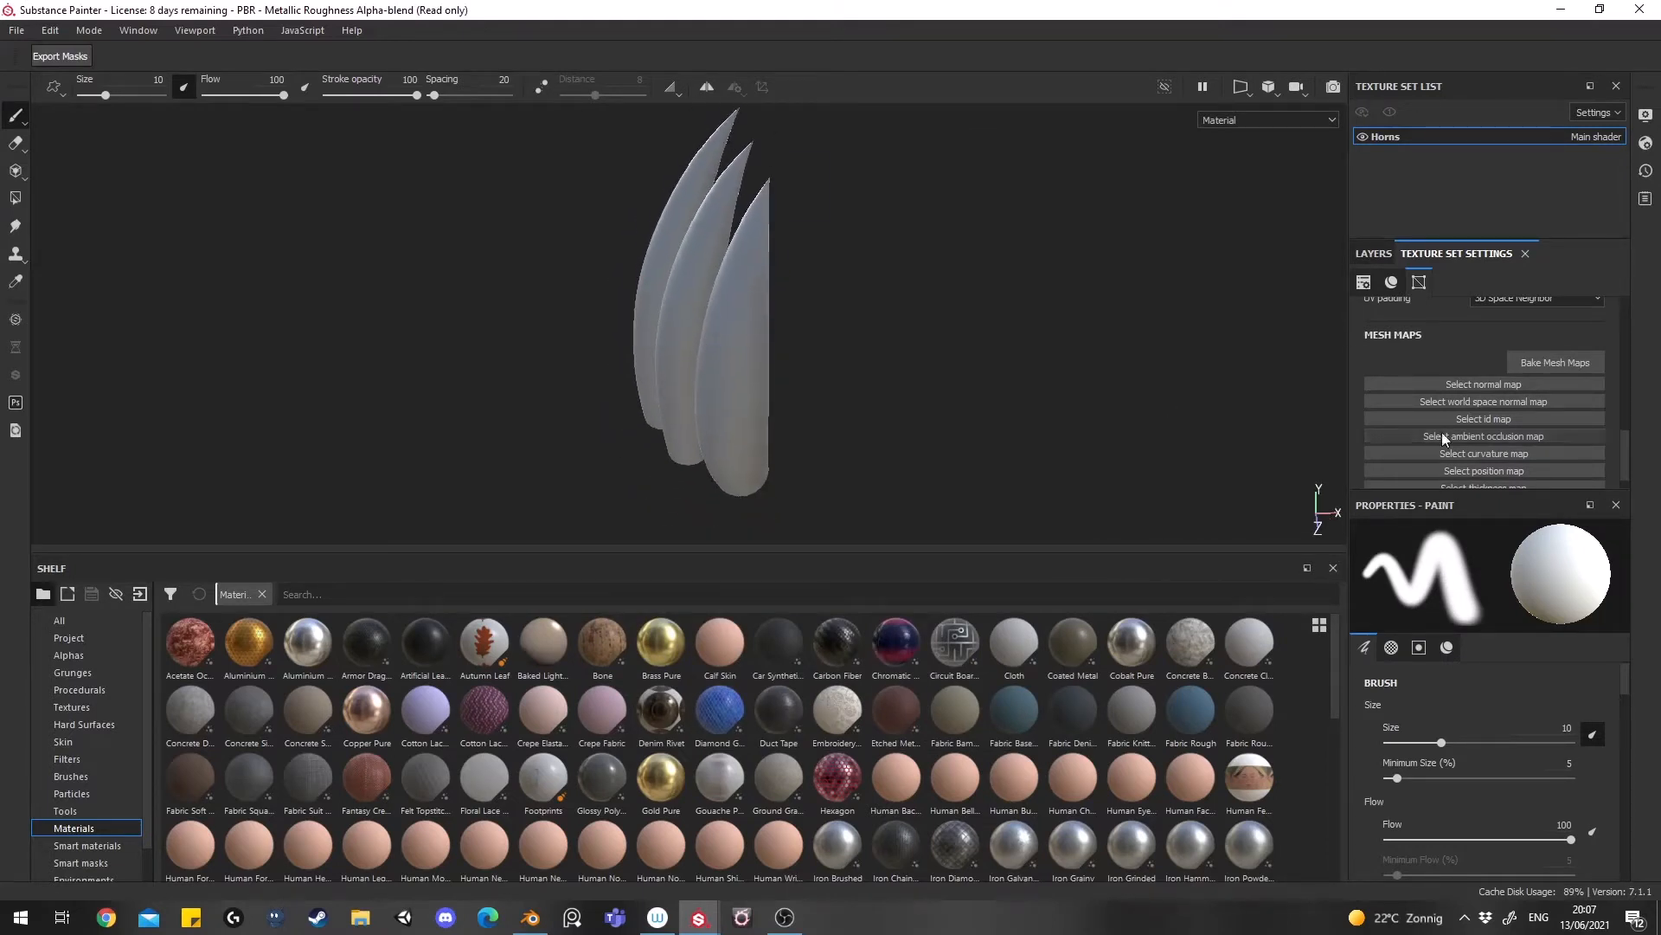
click(1574, 366)
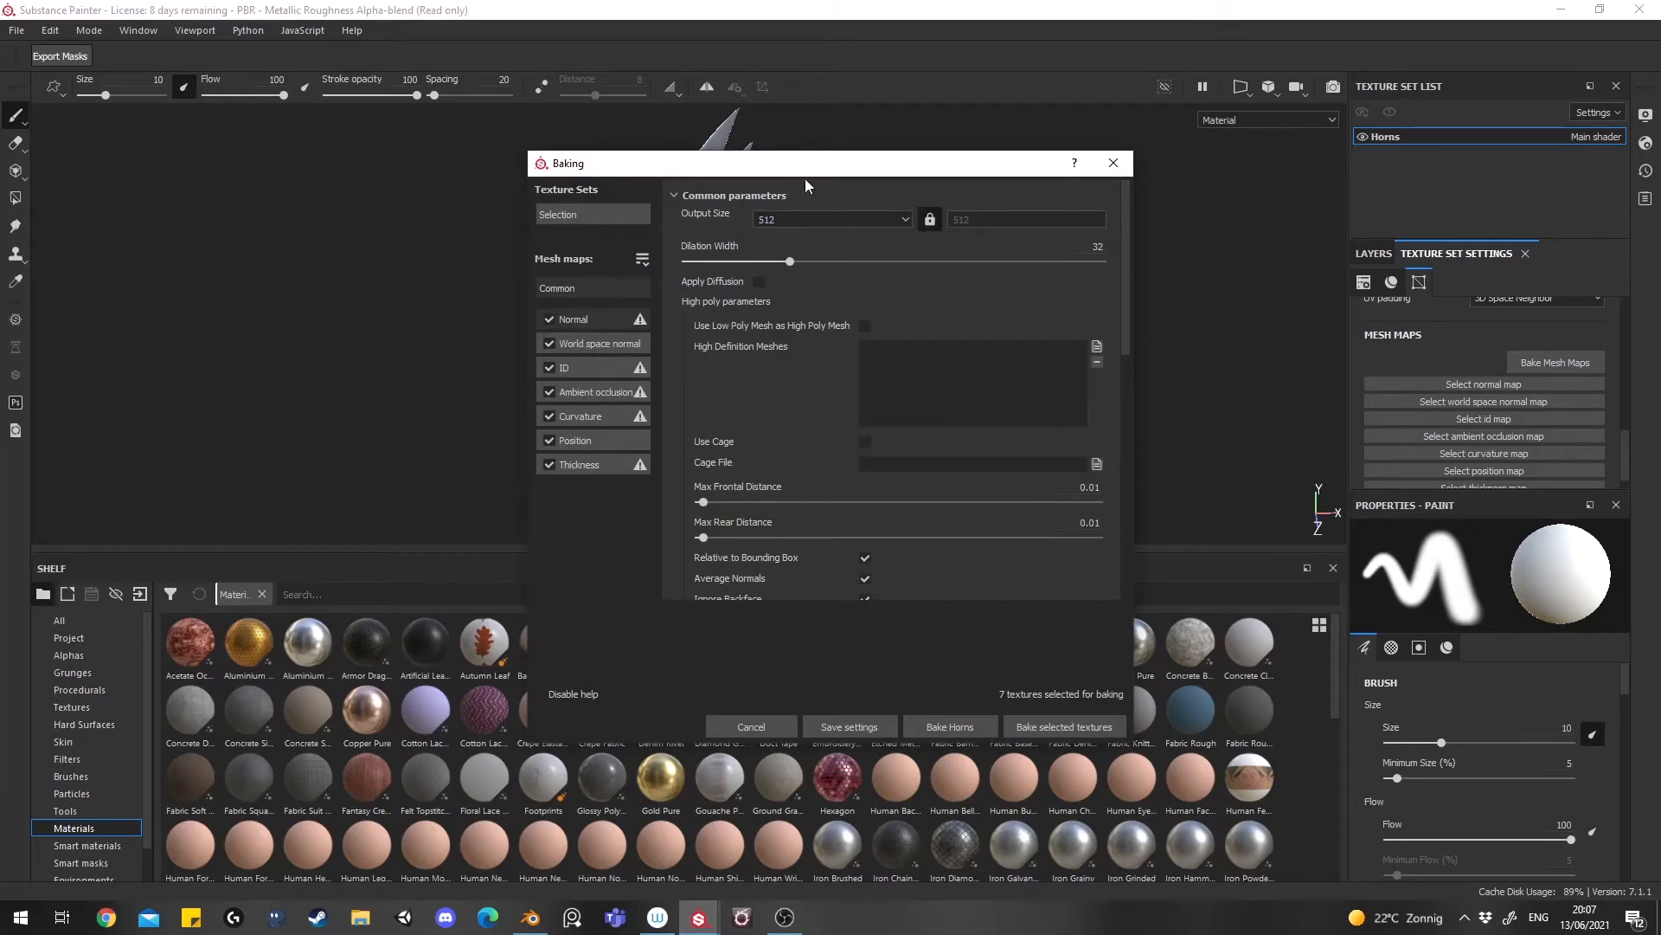
click(822, 219)
click(771, 304)
scroll(822, 441, down, 2)
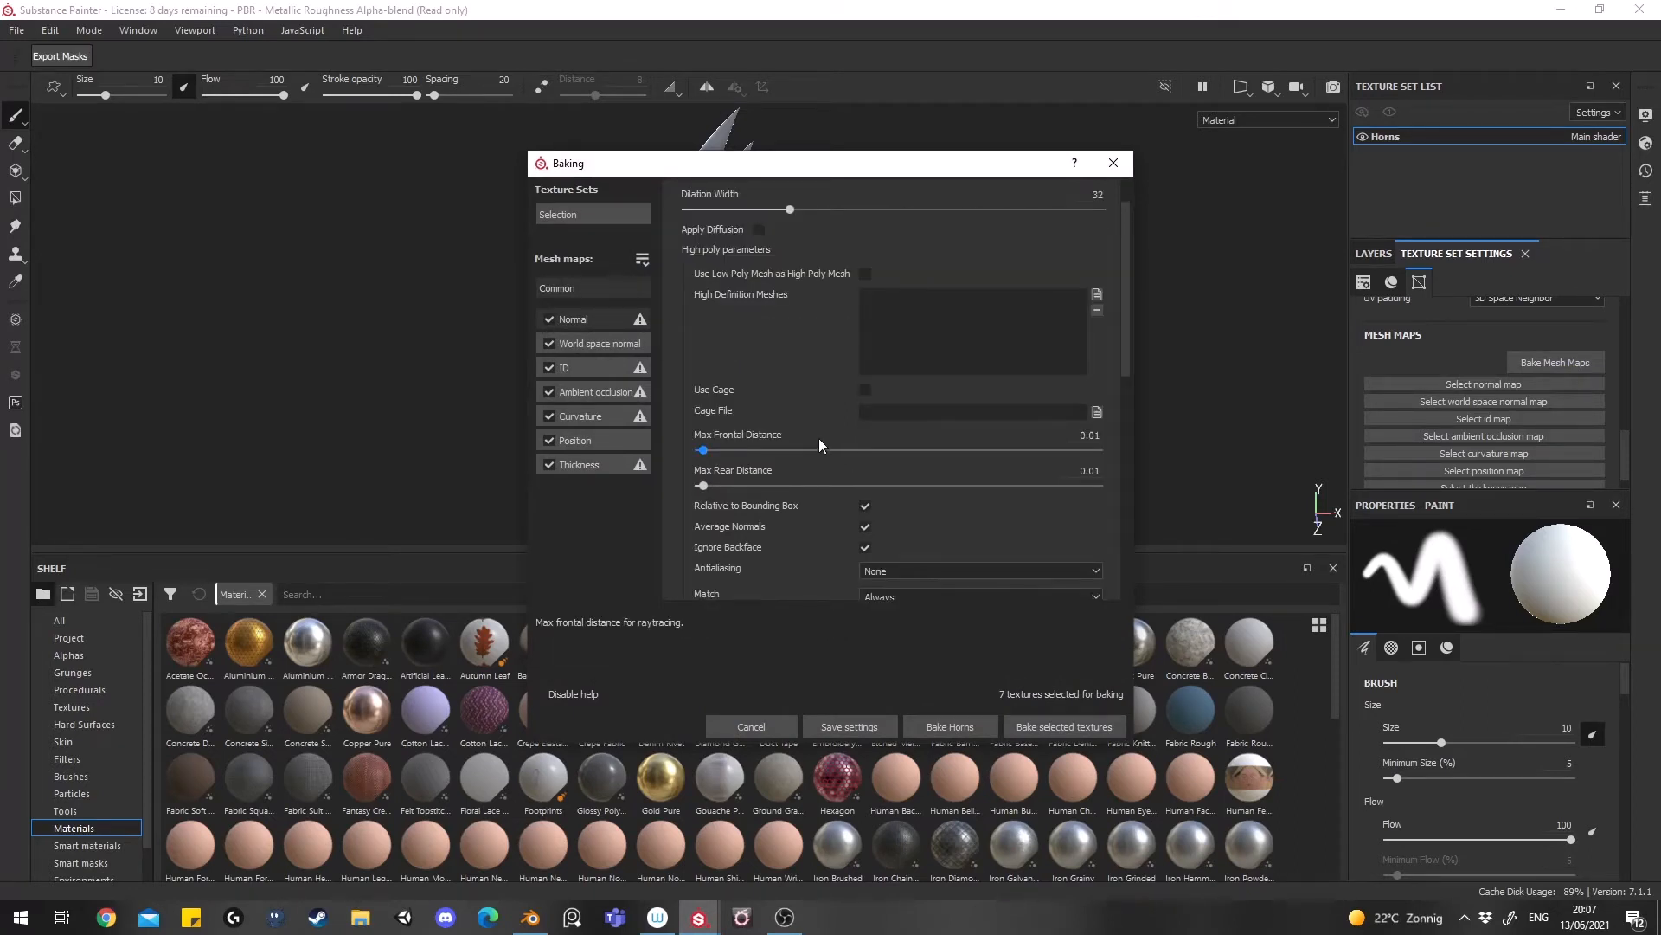
scroll(819, 438, down, 4)
scroll(819, 438, up, 7)
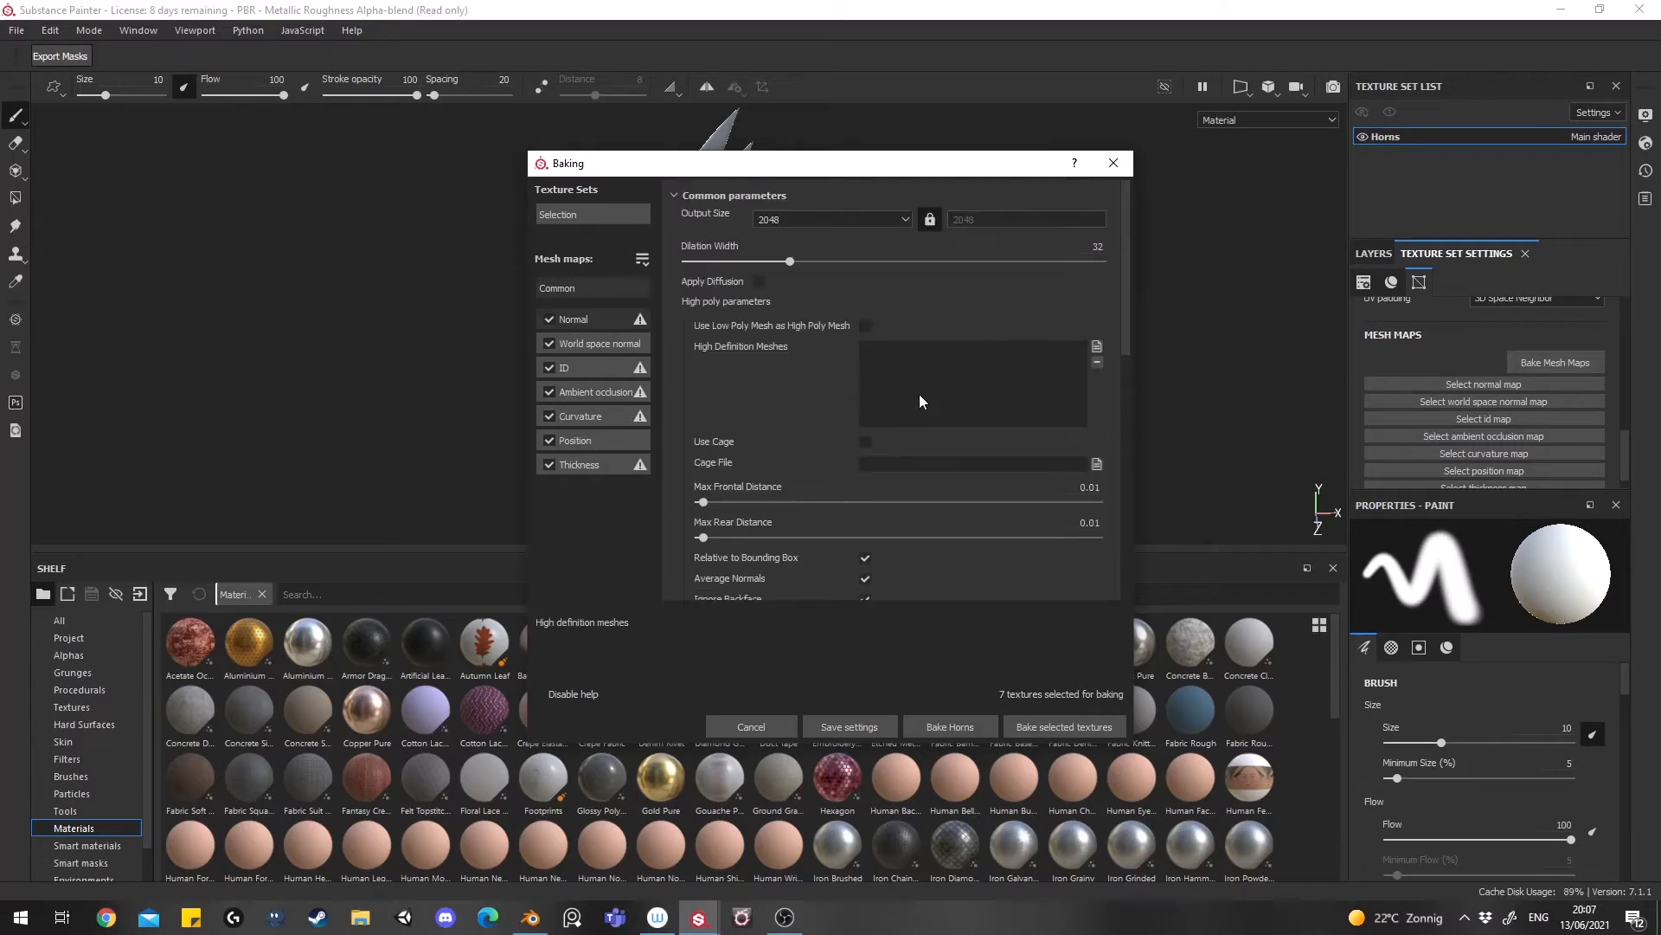
click(760, 281)
Load Horns_high.fbx from the Nier folder as the high definition mesh for baking
click(1097, 347)
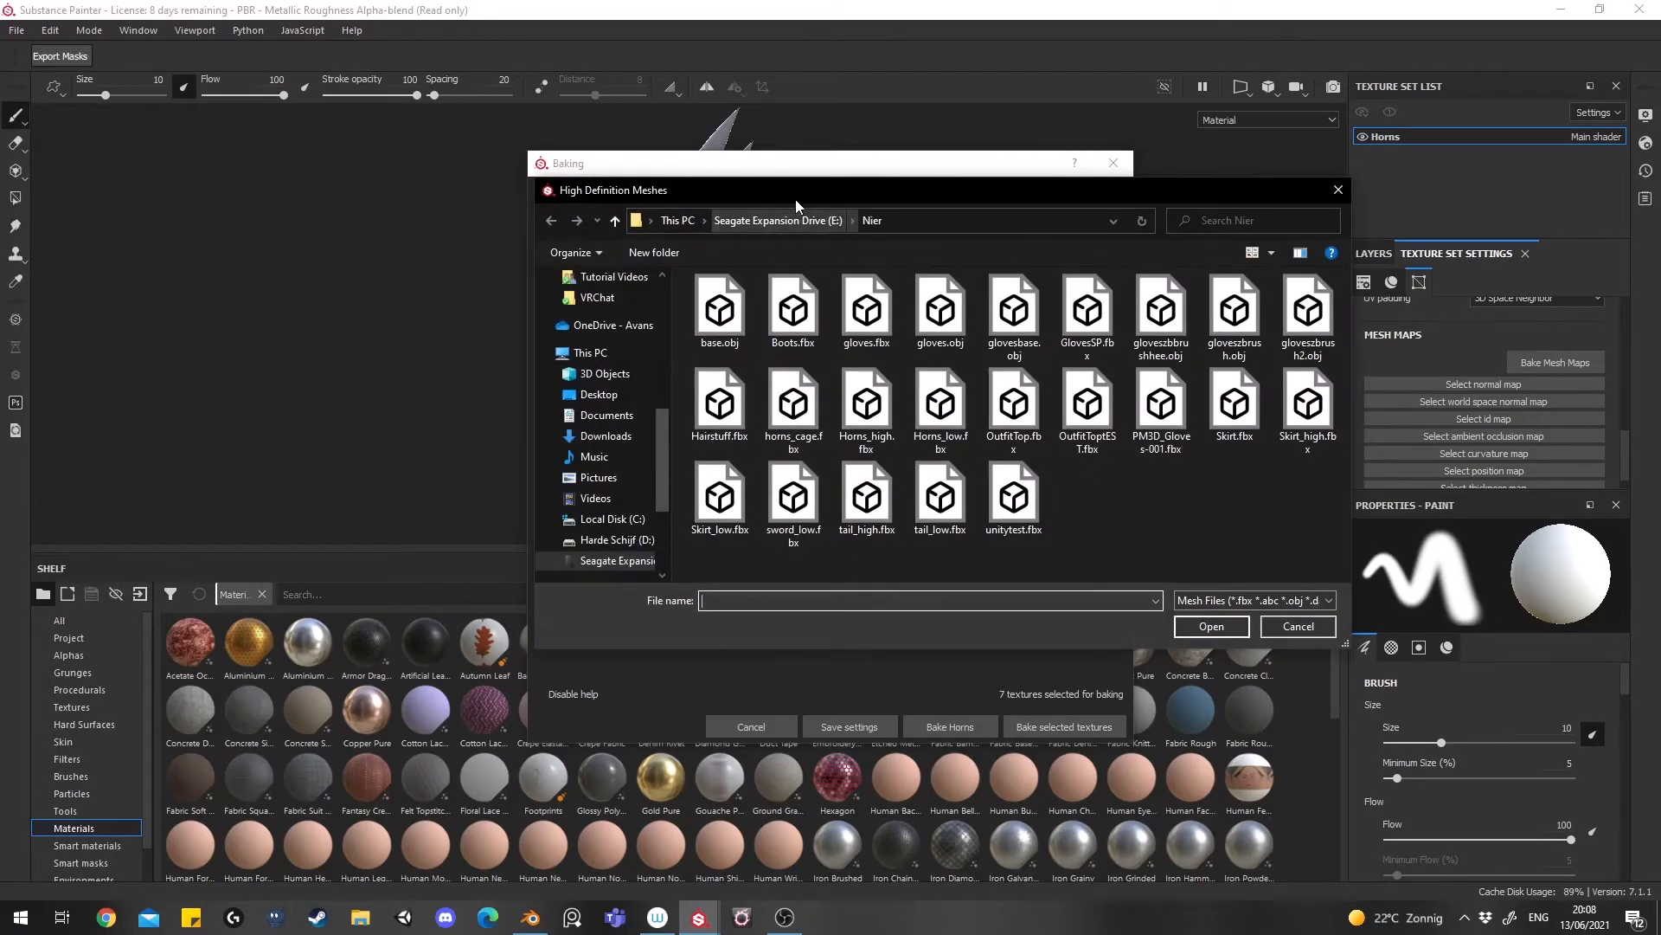
drag(796, 197, 933, 437)
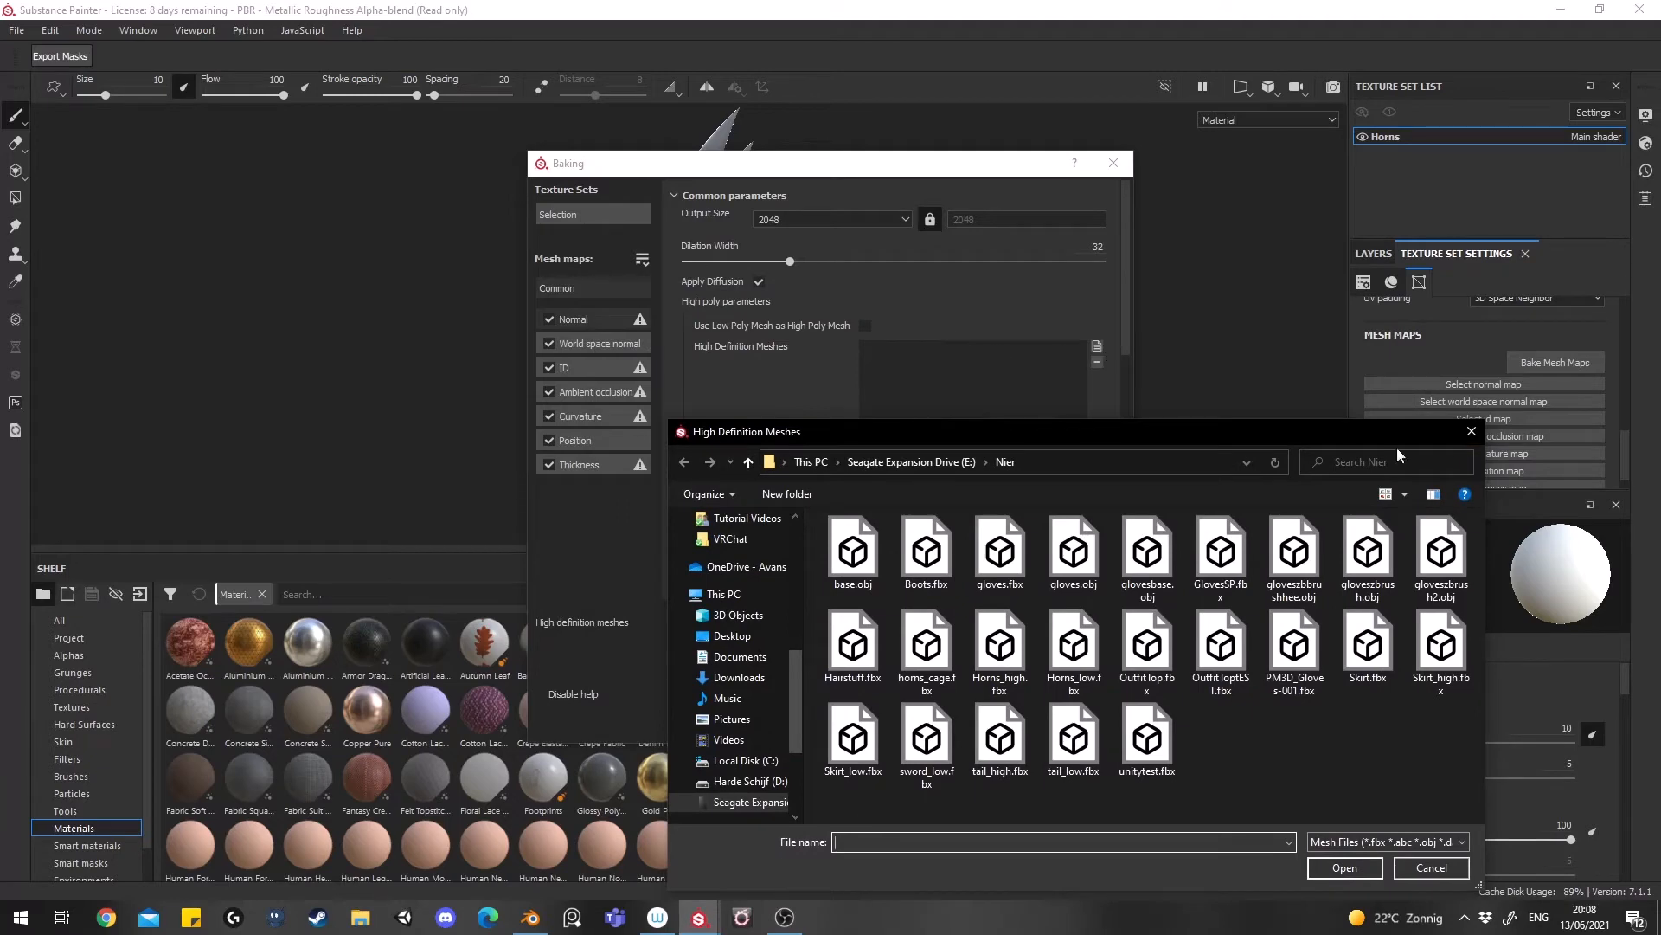
click(1471, 430)
click(1097, 347)
drag(936, 438, 765, 291)
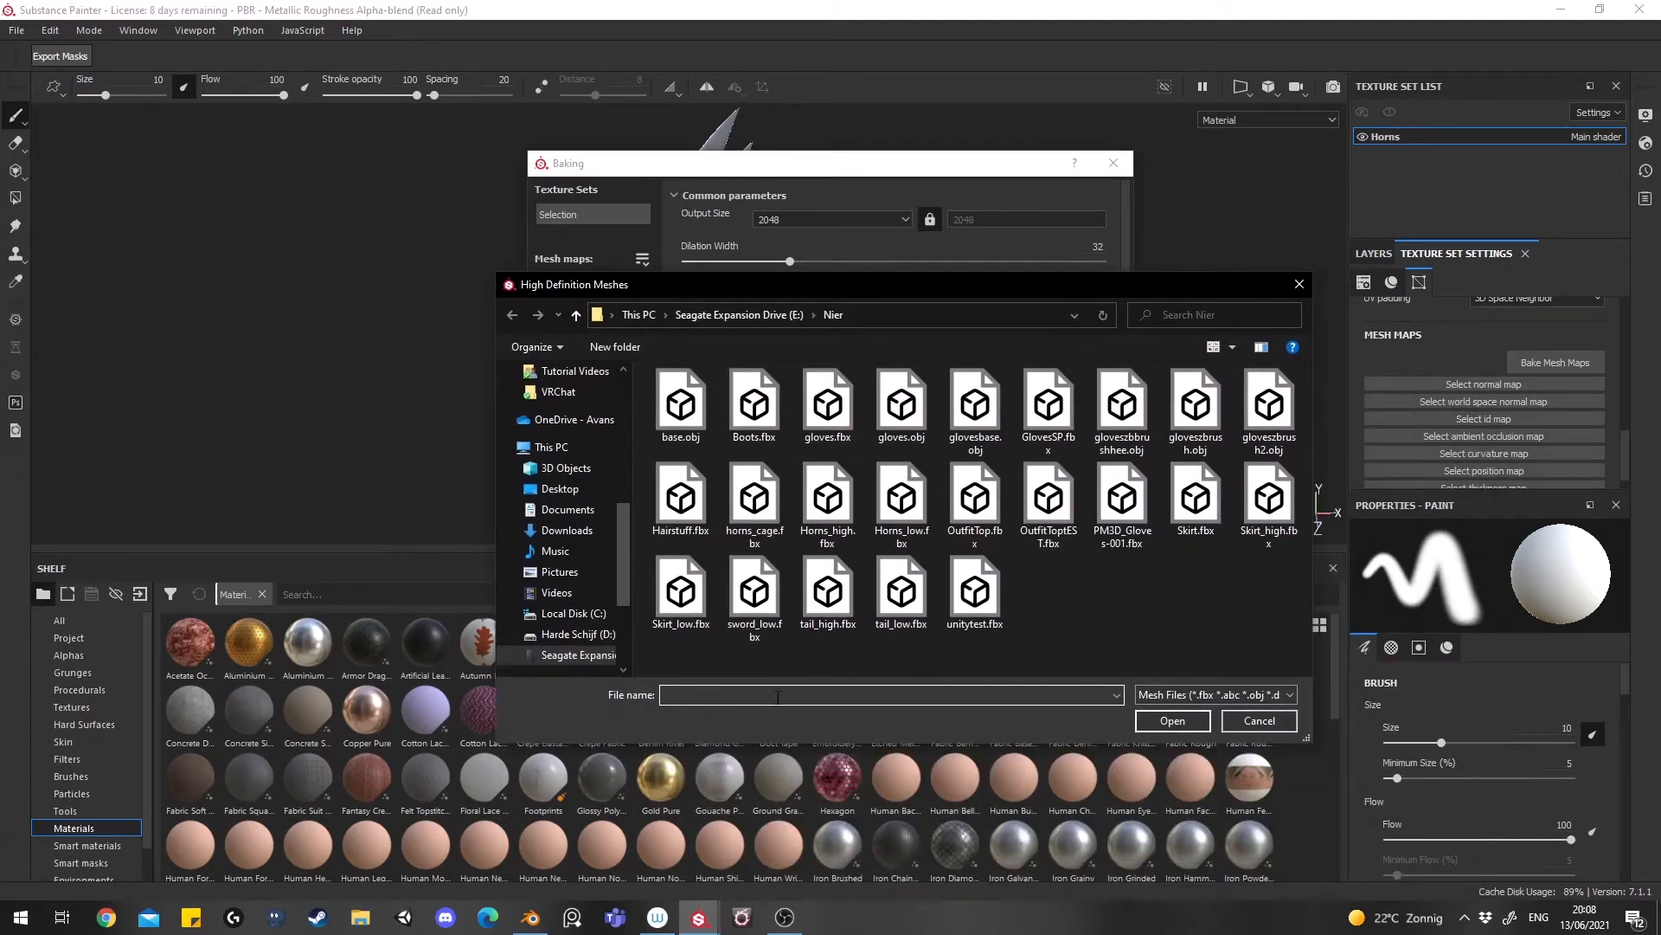
text(horn)
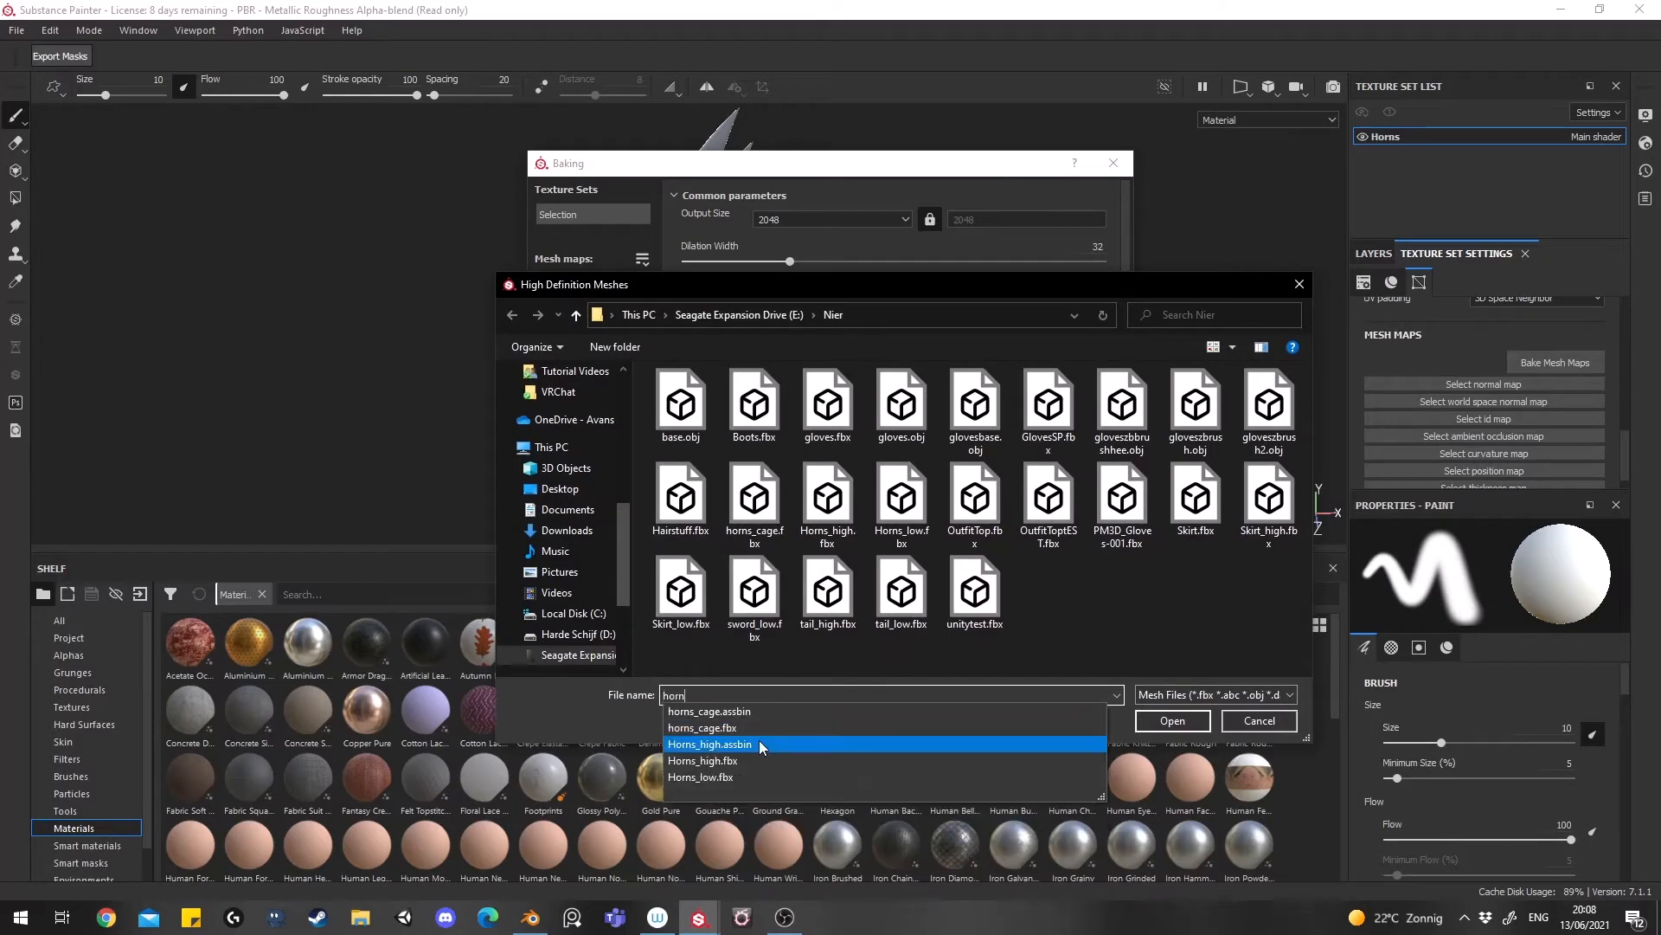
click(749, 761)
key(Return)
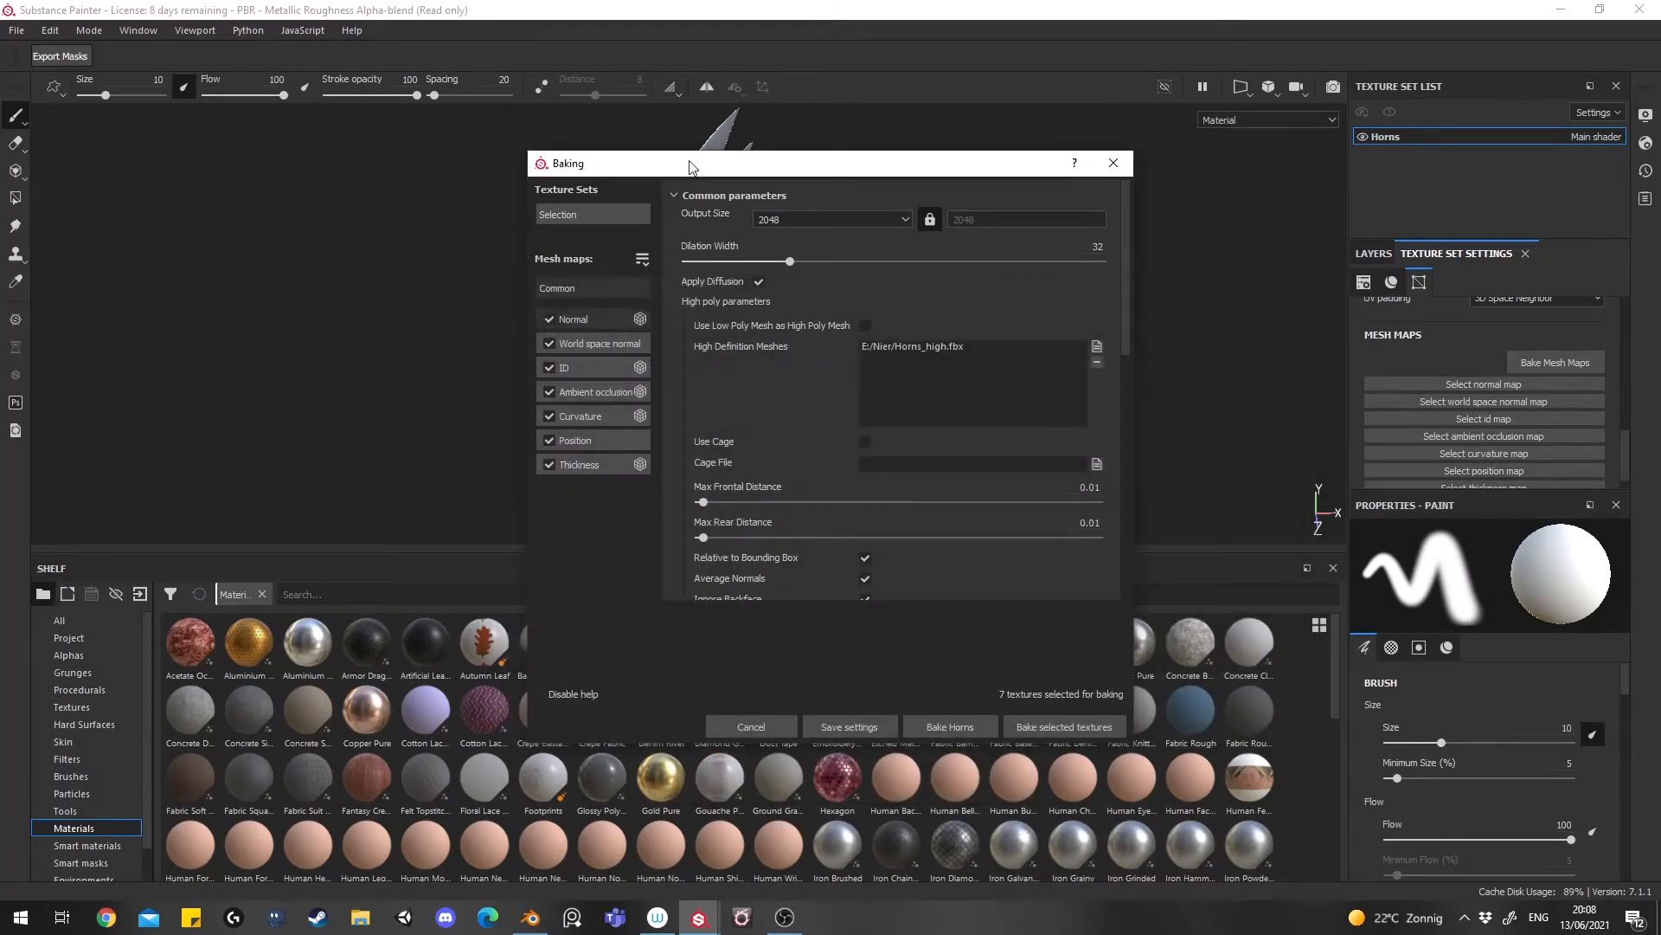
Bake all selected mesh maps for the Horns texture set and inspect the baked ridges up close
drag(777, 173, 1145, 144)
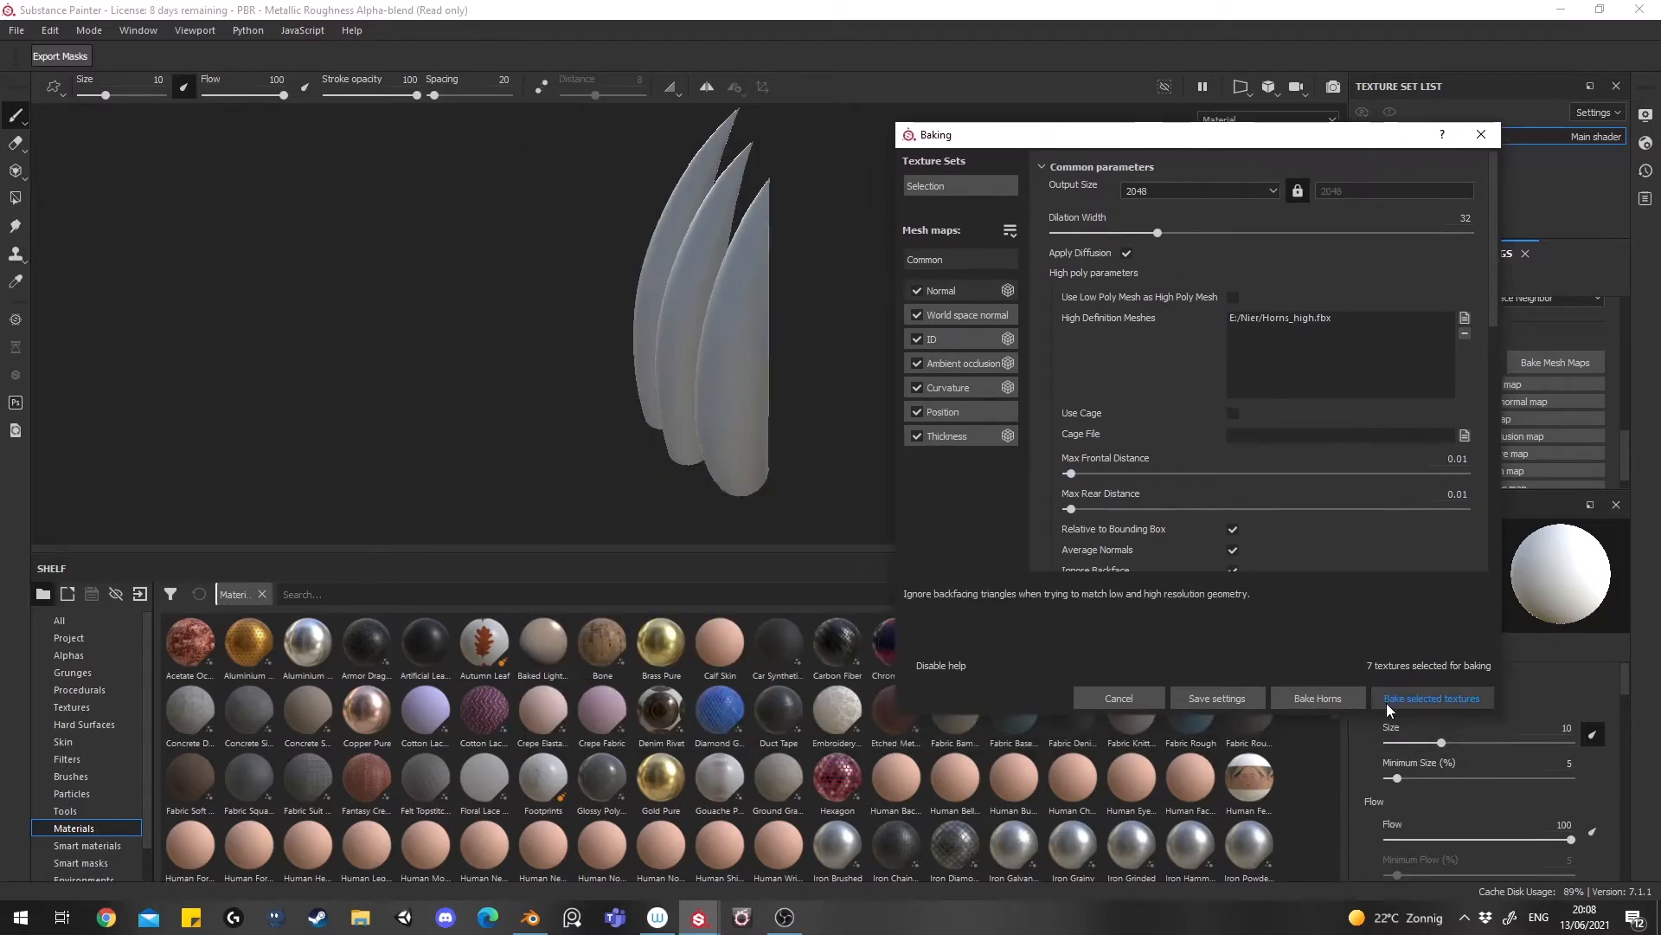
click(1432, 698)
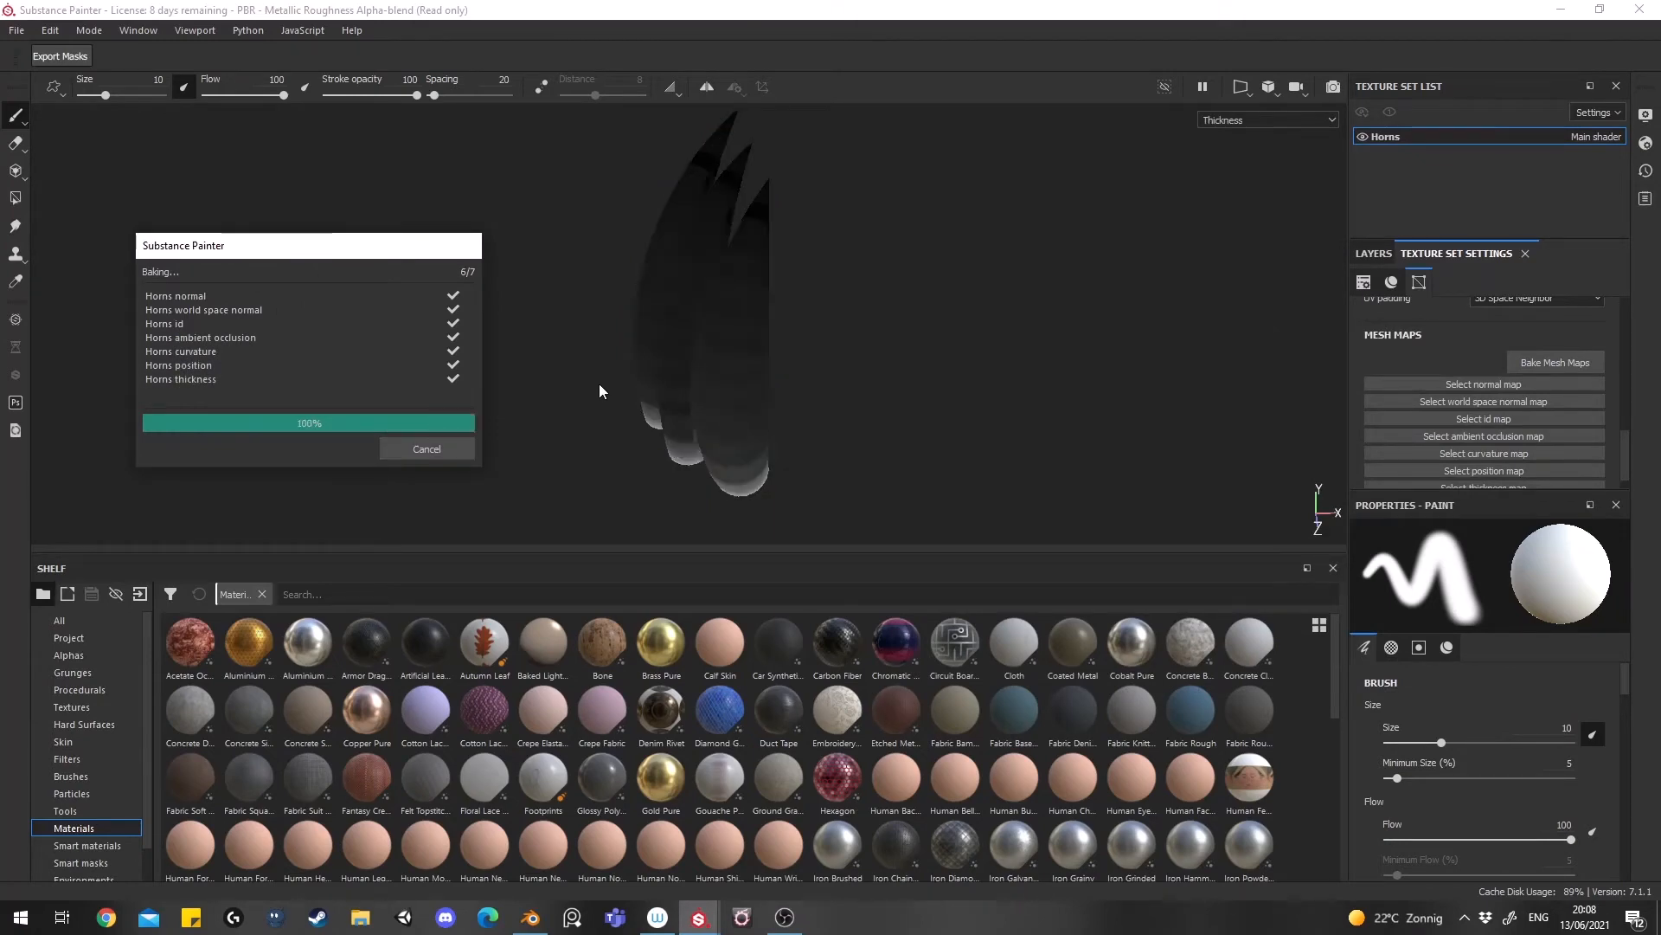
alt+middle_drag(530, 400, 607, 444)
scroll(621, 441, up, 2)
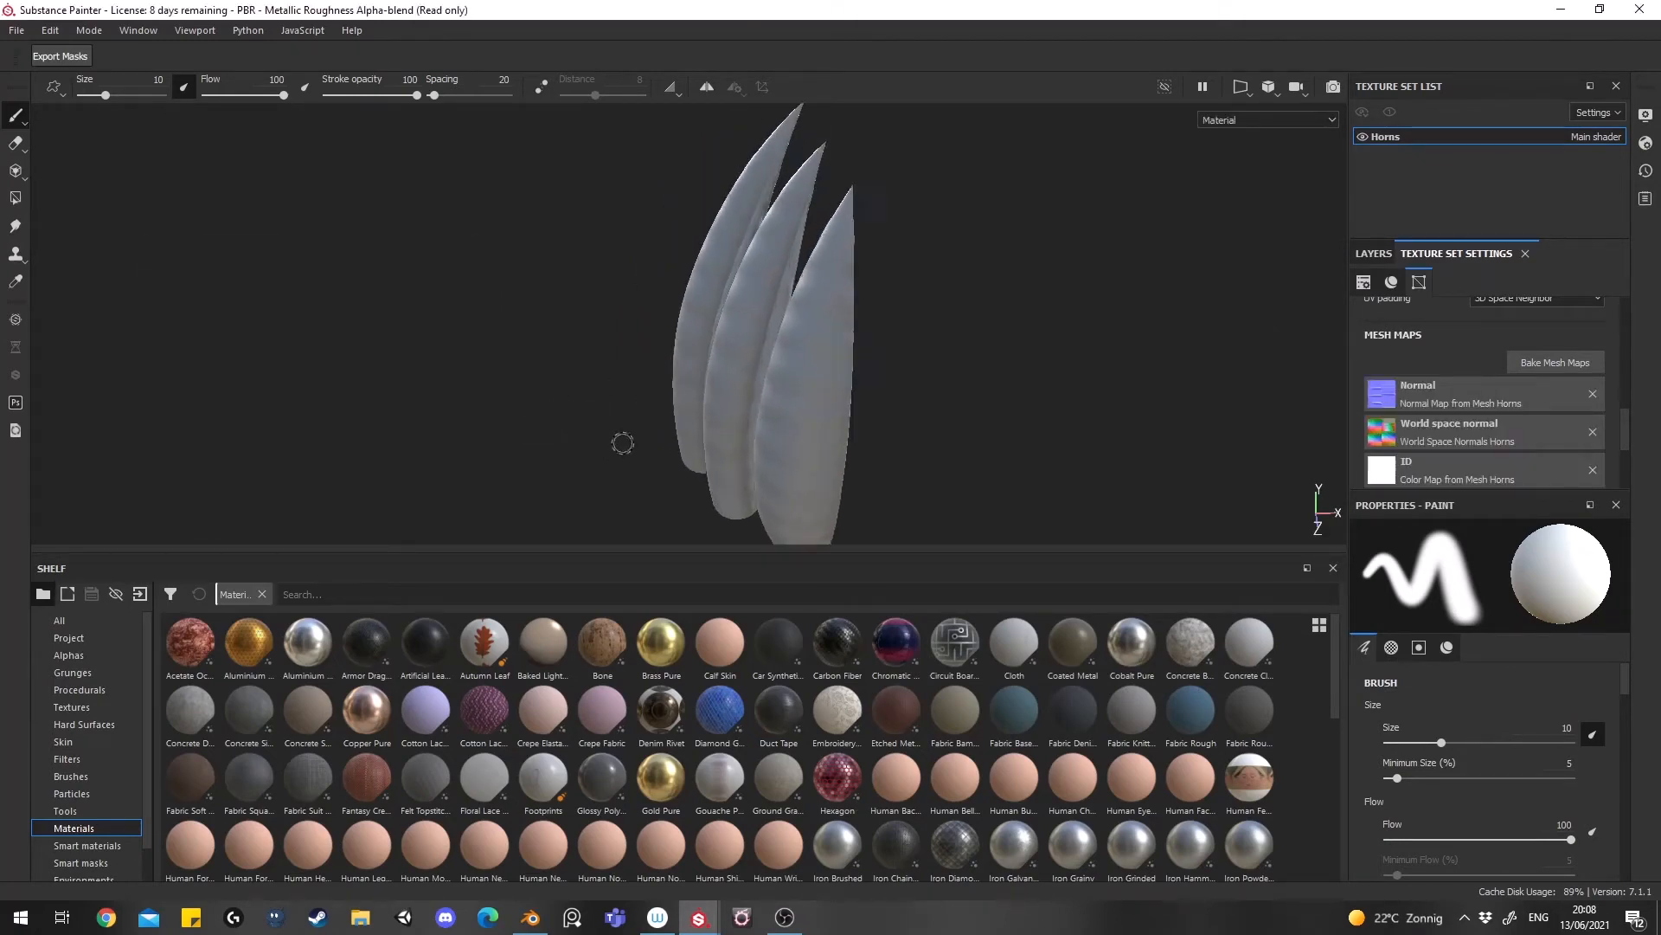
alt+drag(623, 441, 746, 372)
shift+right_drag(746, 372, 740, 363)
scroll(740, 363, up, 3)
mouse_move(739, 363)
alt+mouse_down()
mouse_move(734, 401)
mouse_move(756, 376)
alt+mouse_up()
scroll(756, 377, up, 2)
Display the Normal+Height+Mesh channel and examine the baked normals from several sides of the horns
click(1285, 122)
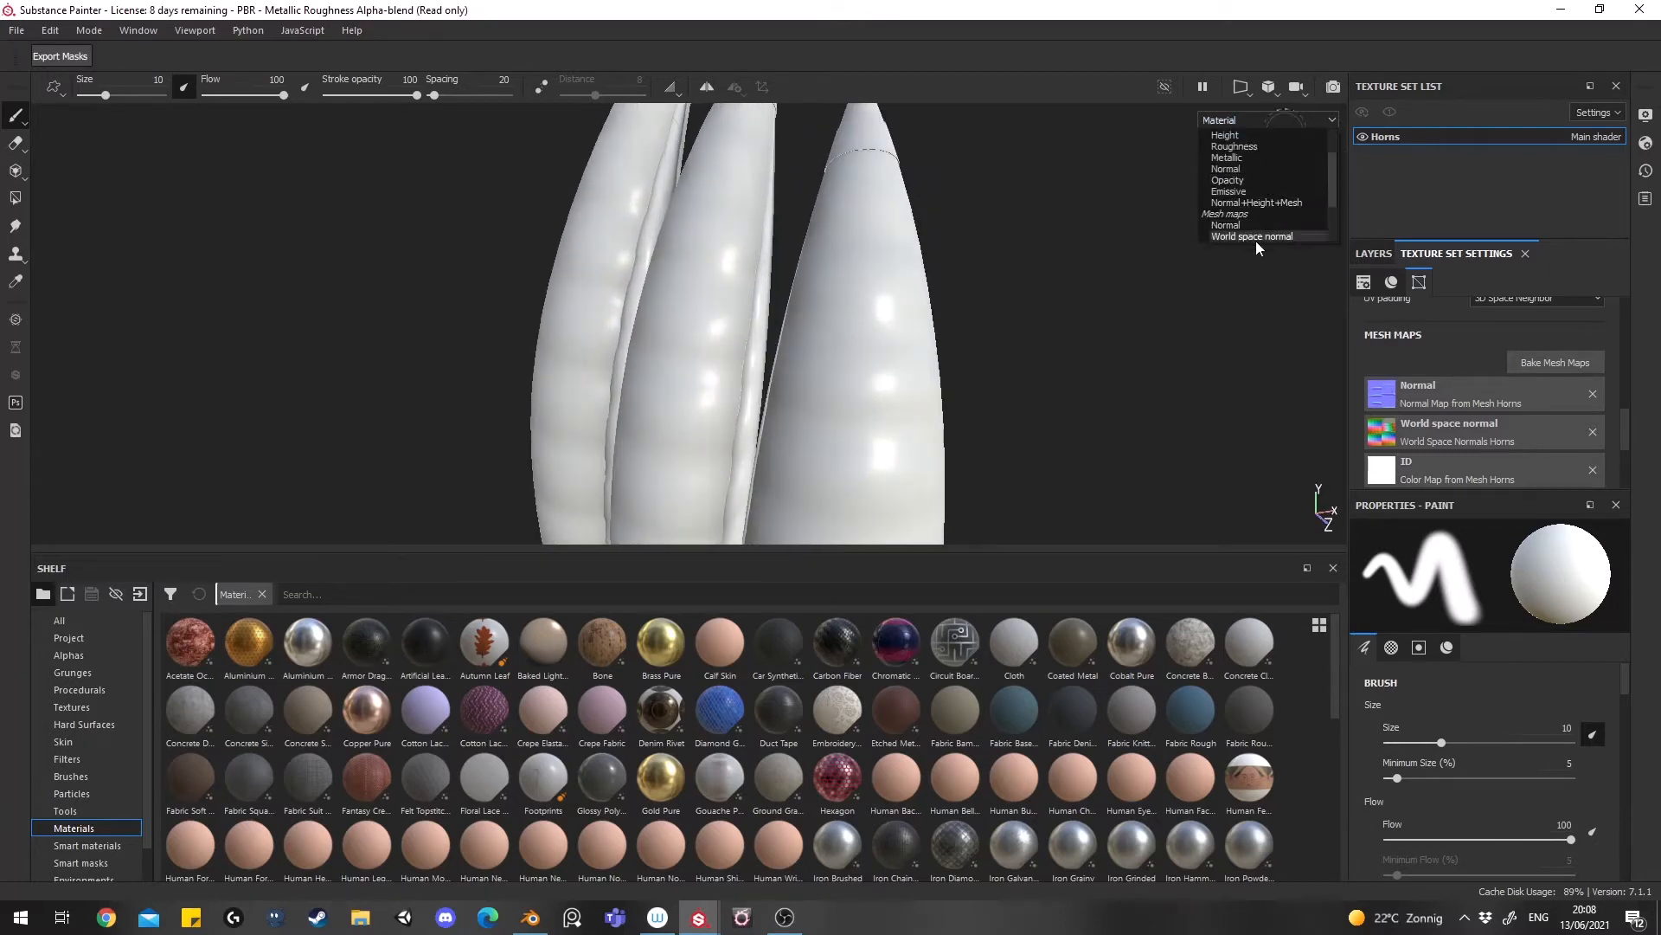
click(1256, 236)
alt+middle_drag(750, 419, 753, 346)
alt+drag(753, 346, 780, 266)
alt+drag(736, 327, 1232, 415)
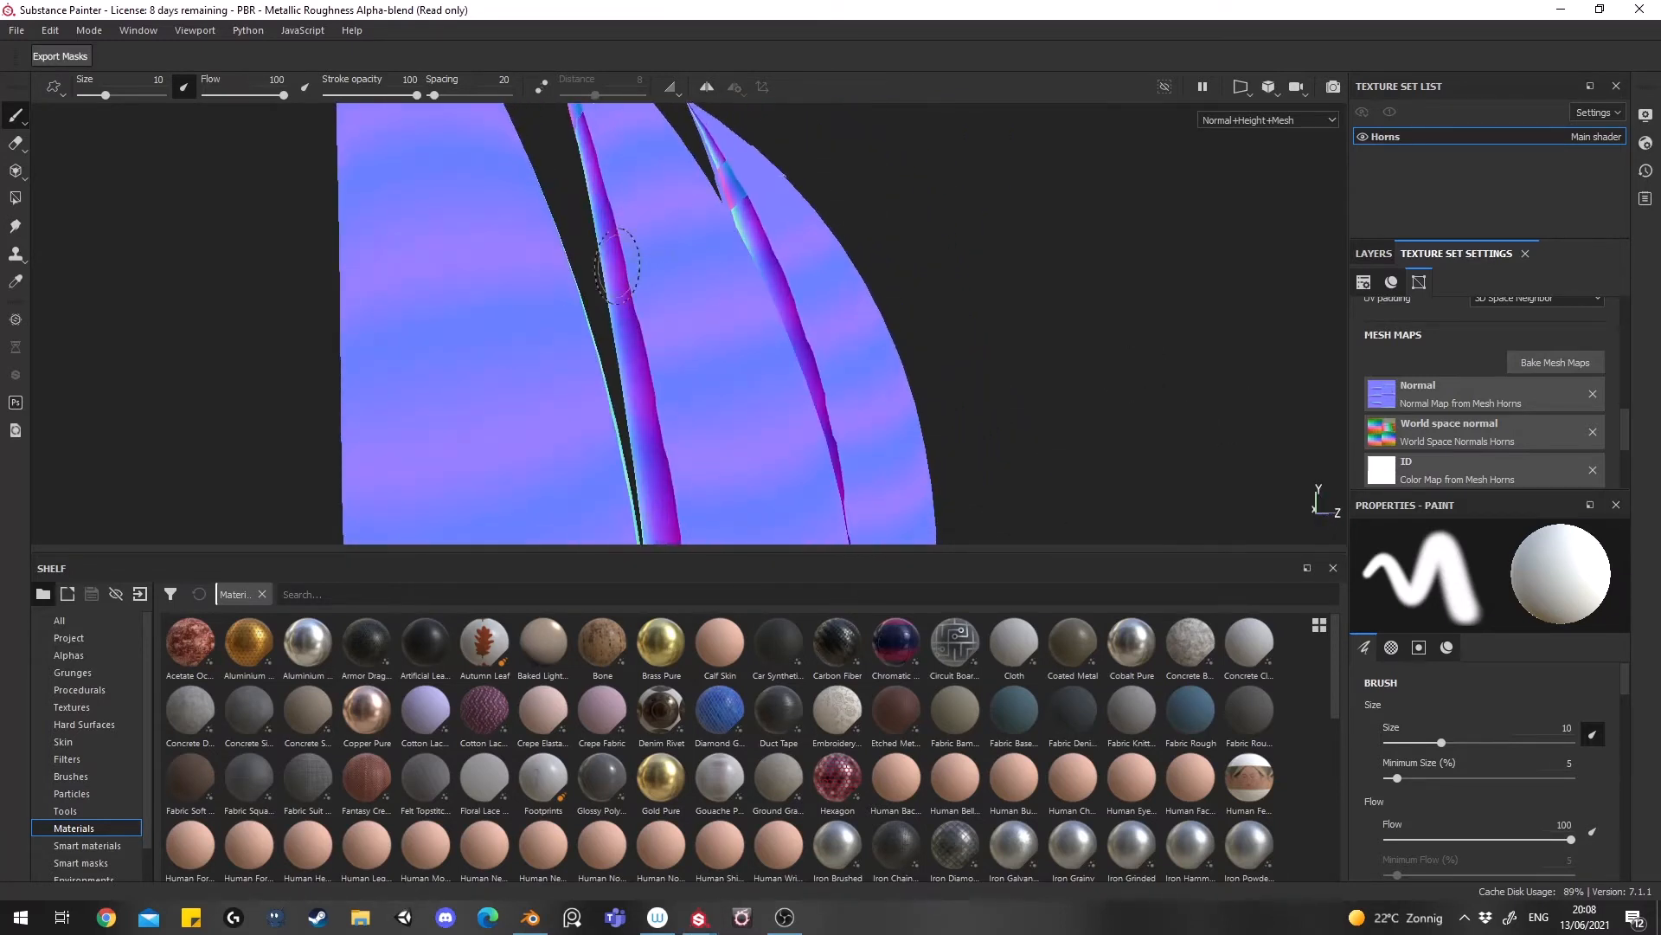
alt+drag(599, 272, 752, 400)
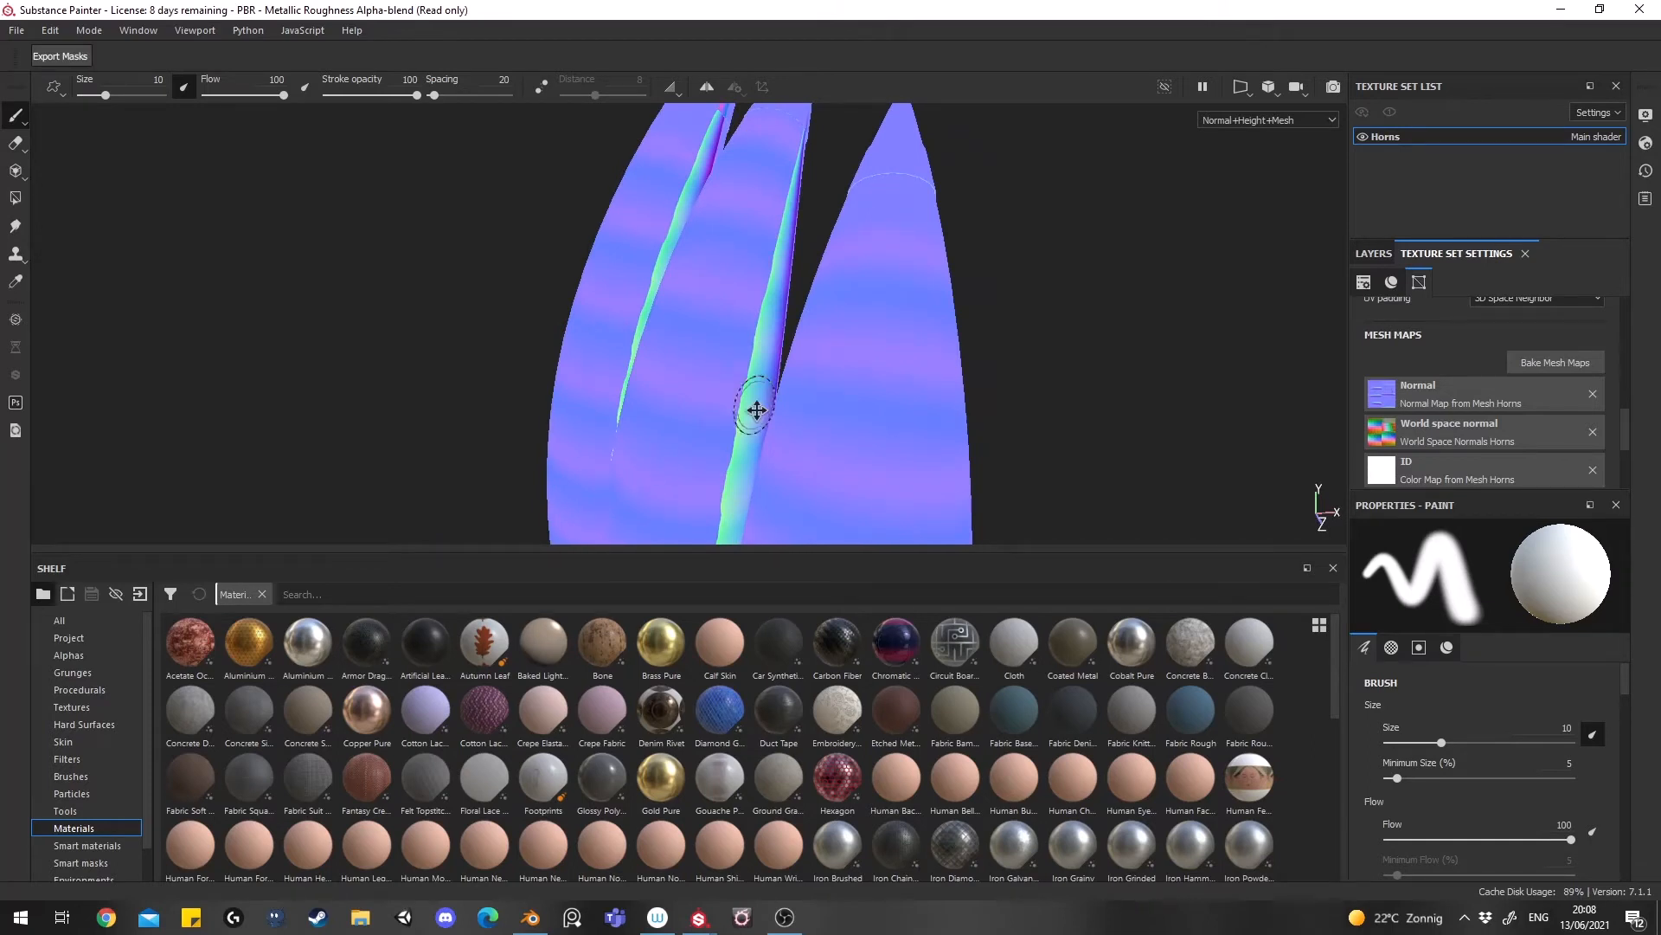
mouse_move(757, 410)
alt+mouse_down()
mouse_move(883, 412)
mouse_move(794, 290)
mouse_move(667, 319)
mouse_move(820, 312)
mouse_move(660, 323)
mouse_move(861, 323)
mouse_move(833, 291)
mouse_move(739, 371)
mouse_move(793, 302)
alt+mouse_up()
alt+drag(718, 398, 829, 343)
alt+middle_drag(906, 352, 823, 215)
scroll(890, 378, down, 1)
scroll(823, 216, down, 2)
alt+drag(774, 316, 703, 339)
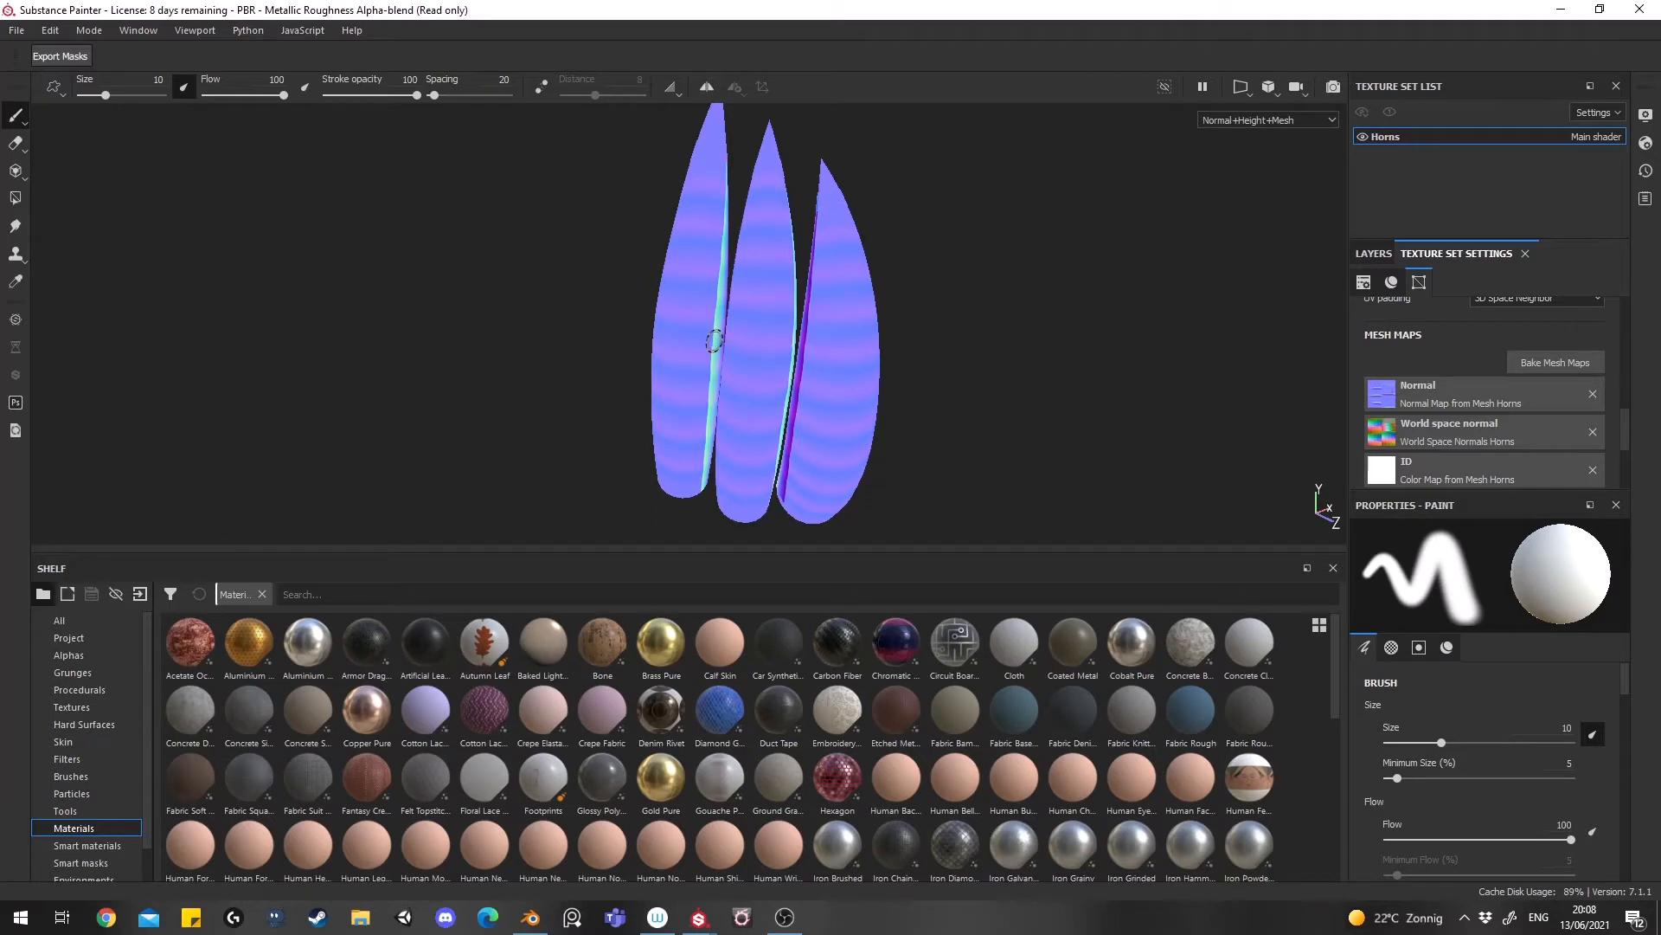
Return to the full material display and check how the baked ridges shade on the horns
key(m)
scroll(716, 343, up, 4)
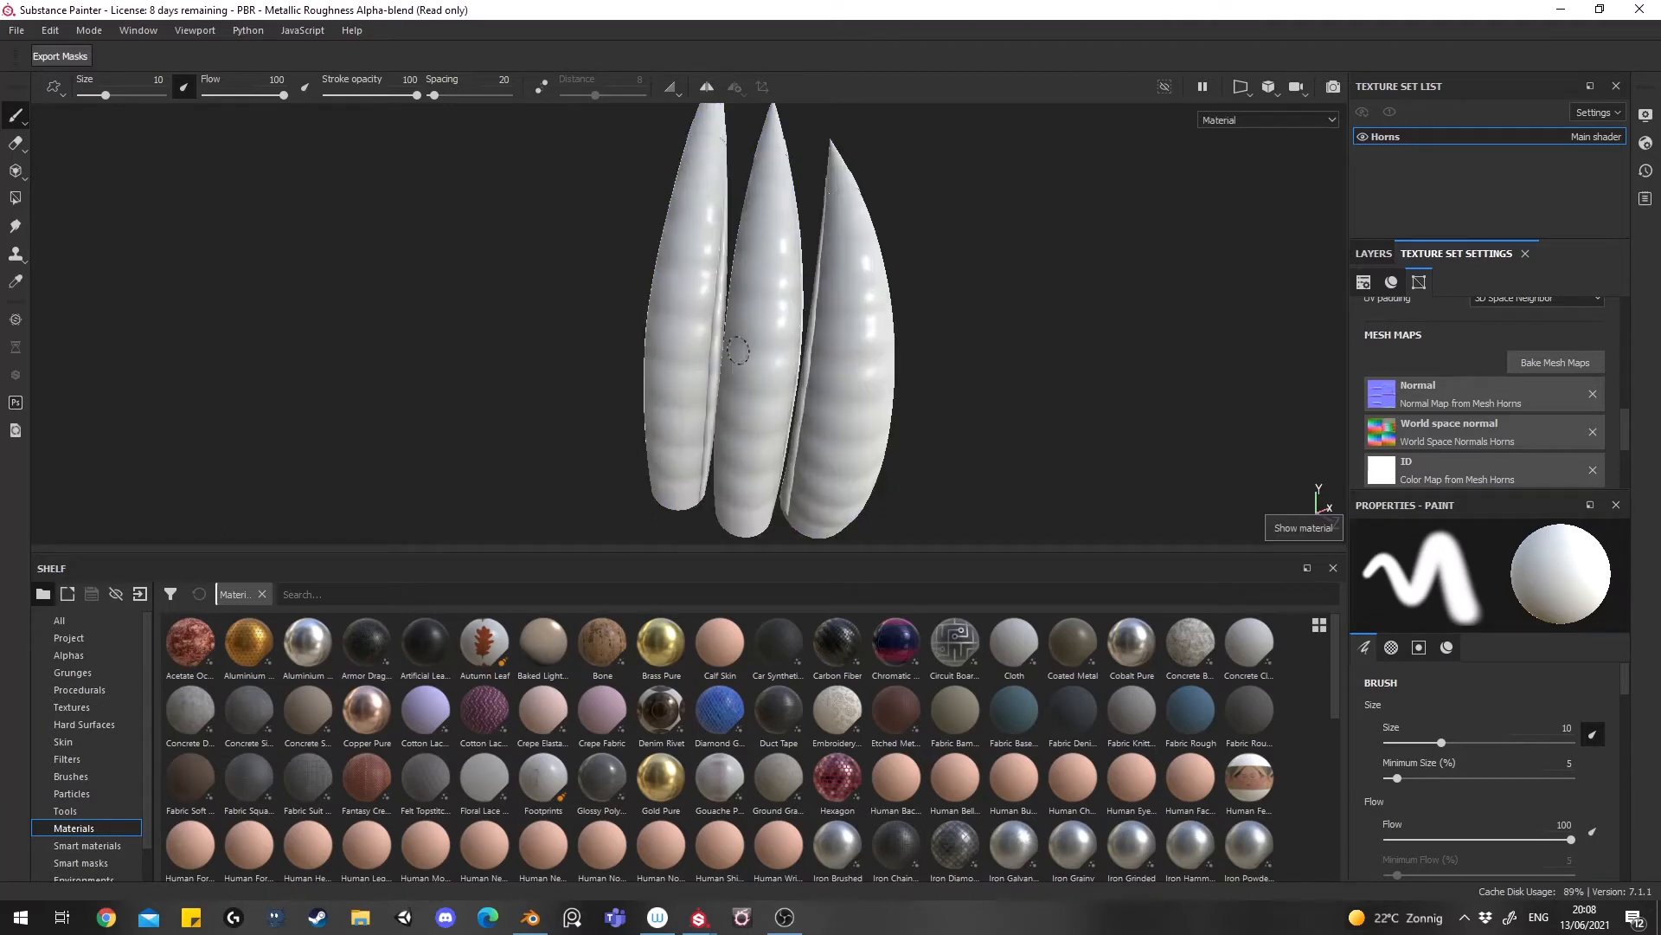
alt+middle_drag(738, 367, 709, 345)
scroll(708, 344, down, 3)
ctrl+alt+drag(712, 353, 714, 367)
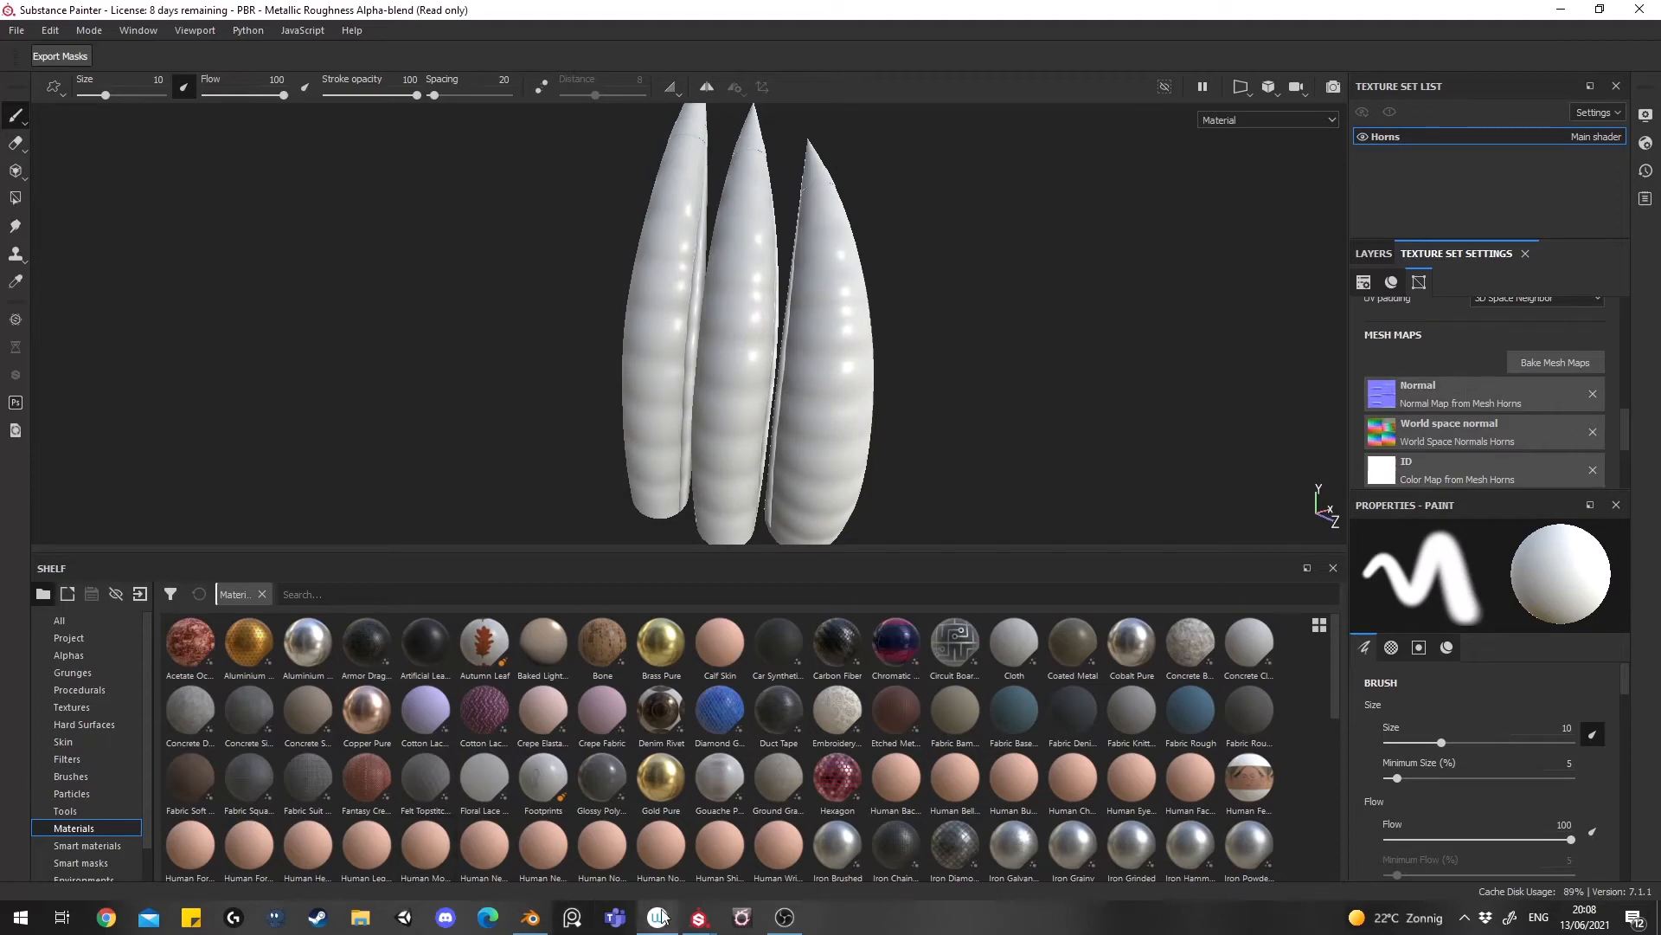
Switch to Blender and duplicate the horns_low object in place
click(530, 917)
scroll(649, 523, down, 2)
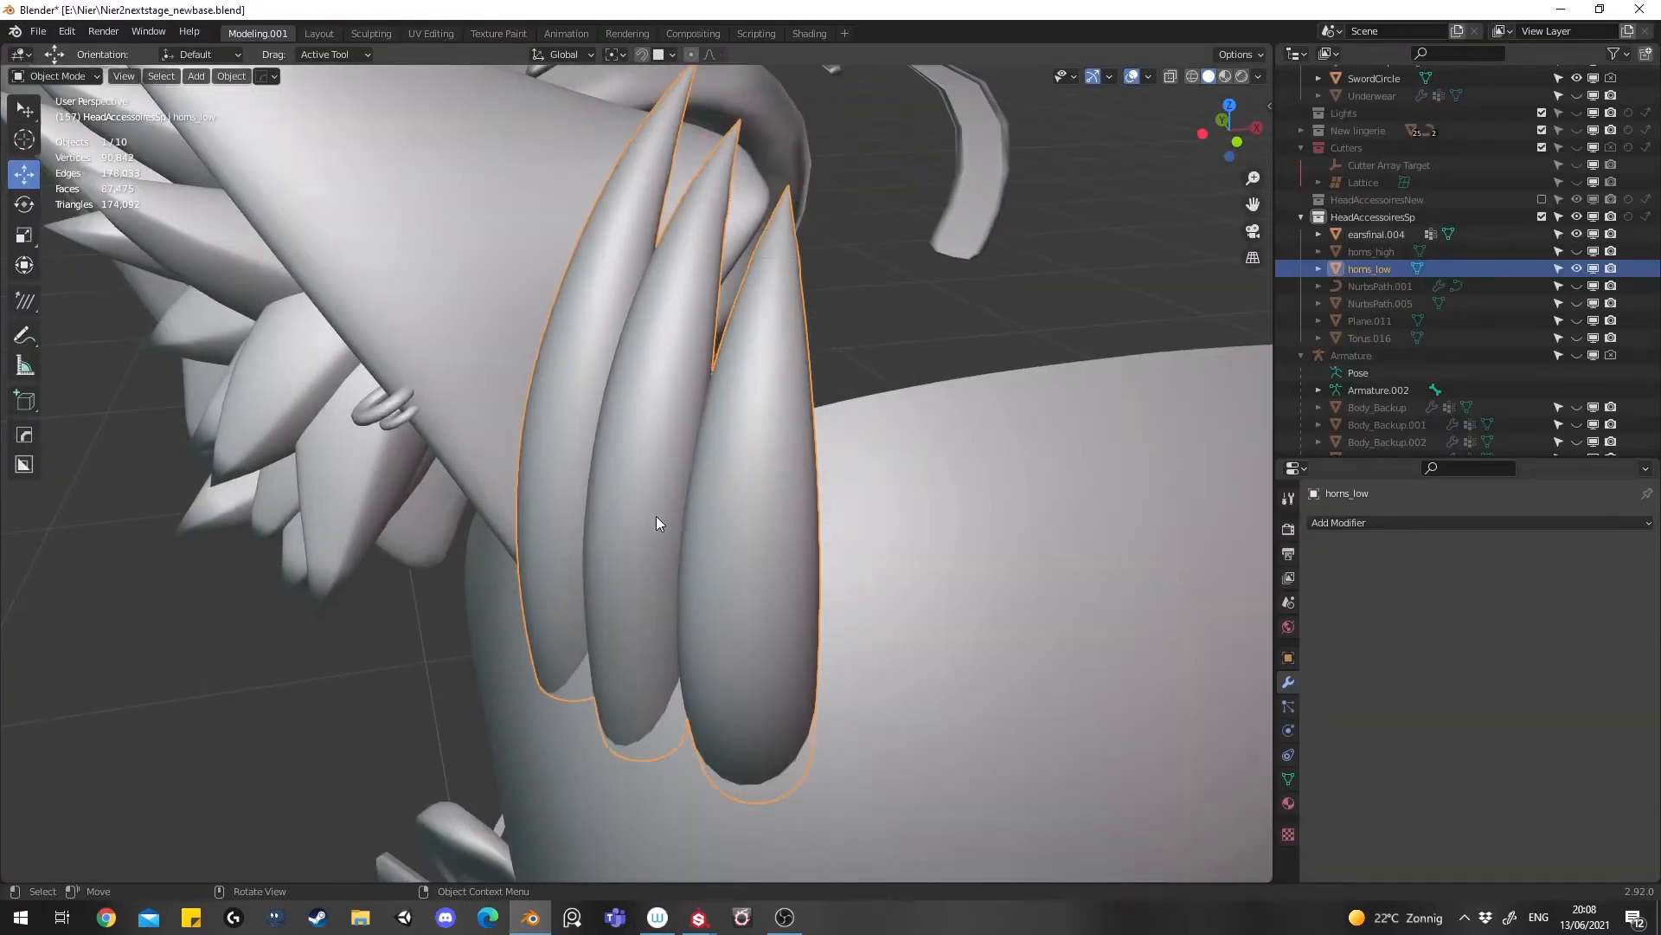
key(Tab)
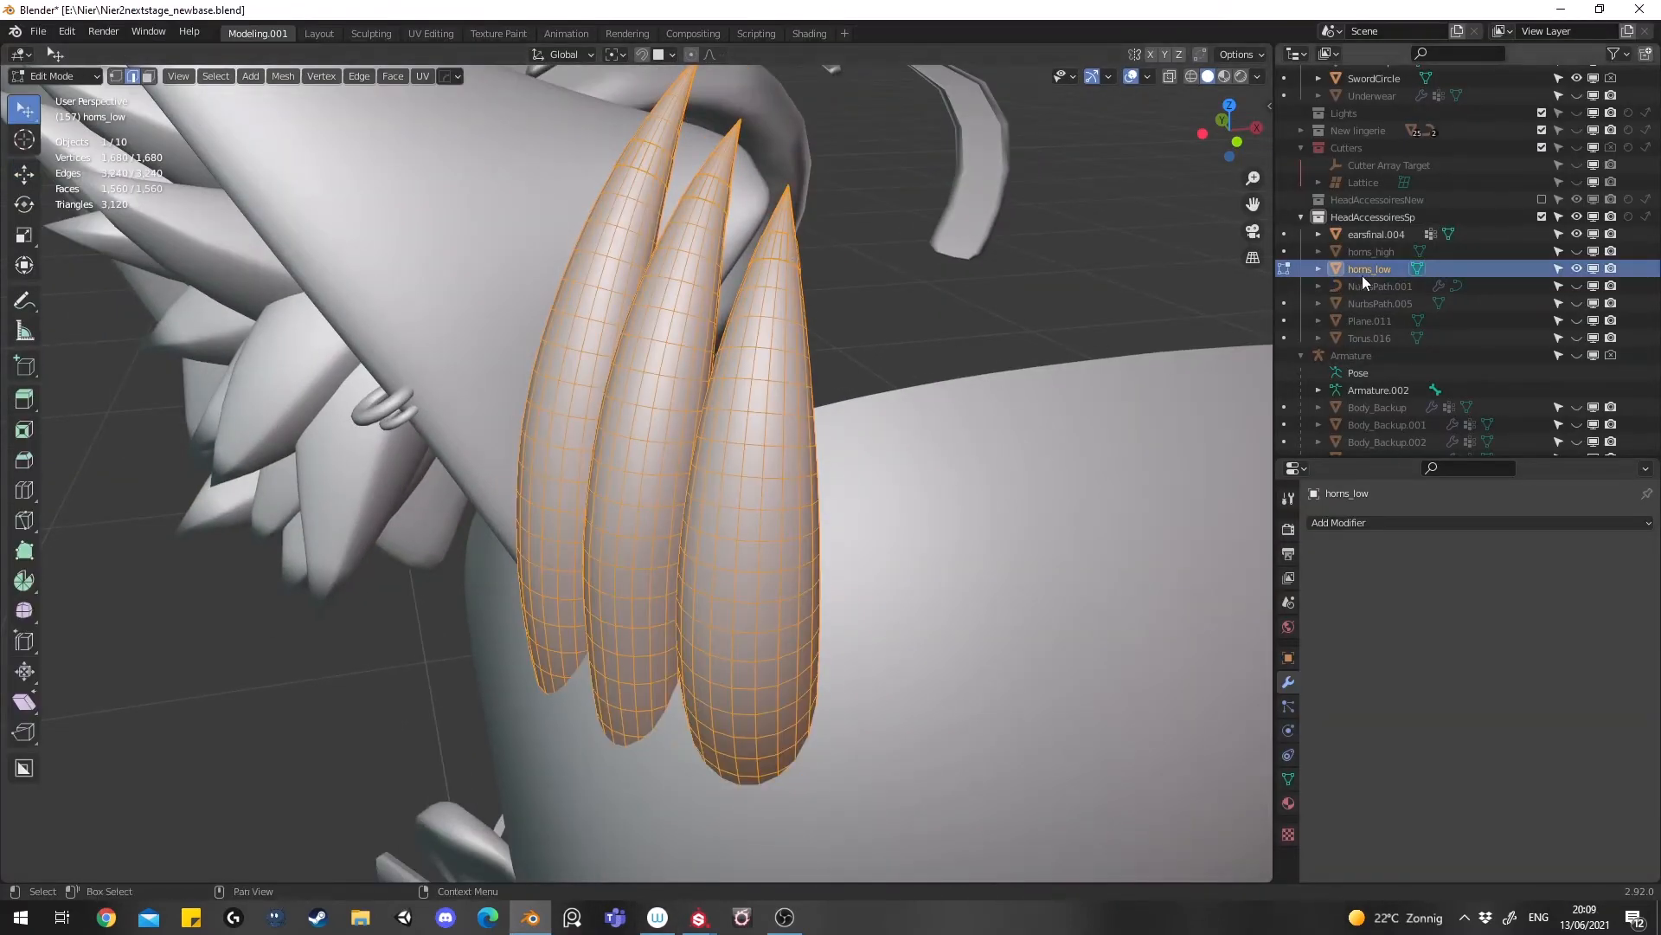
middle_drag(664, 326, 715, 305)
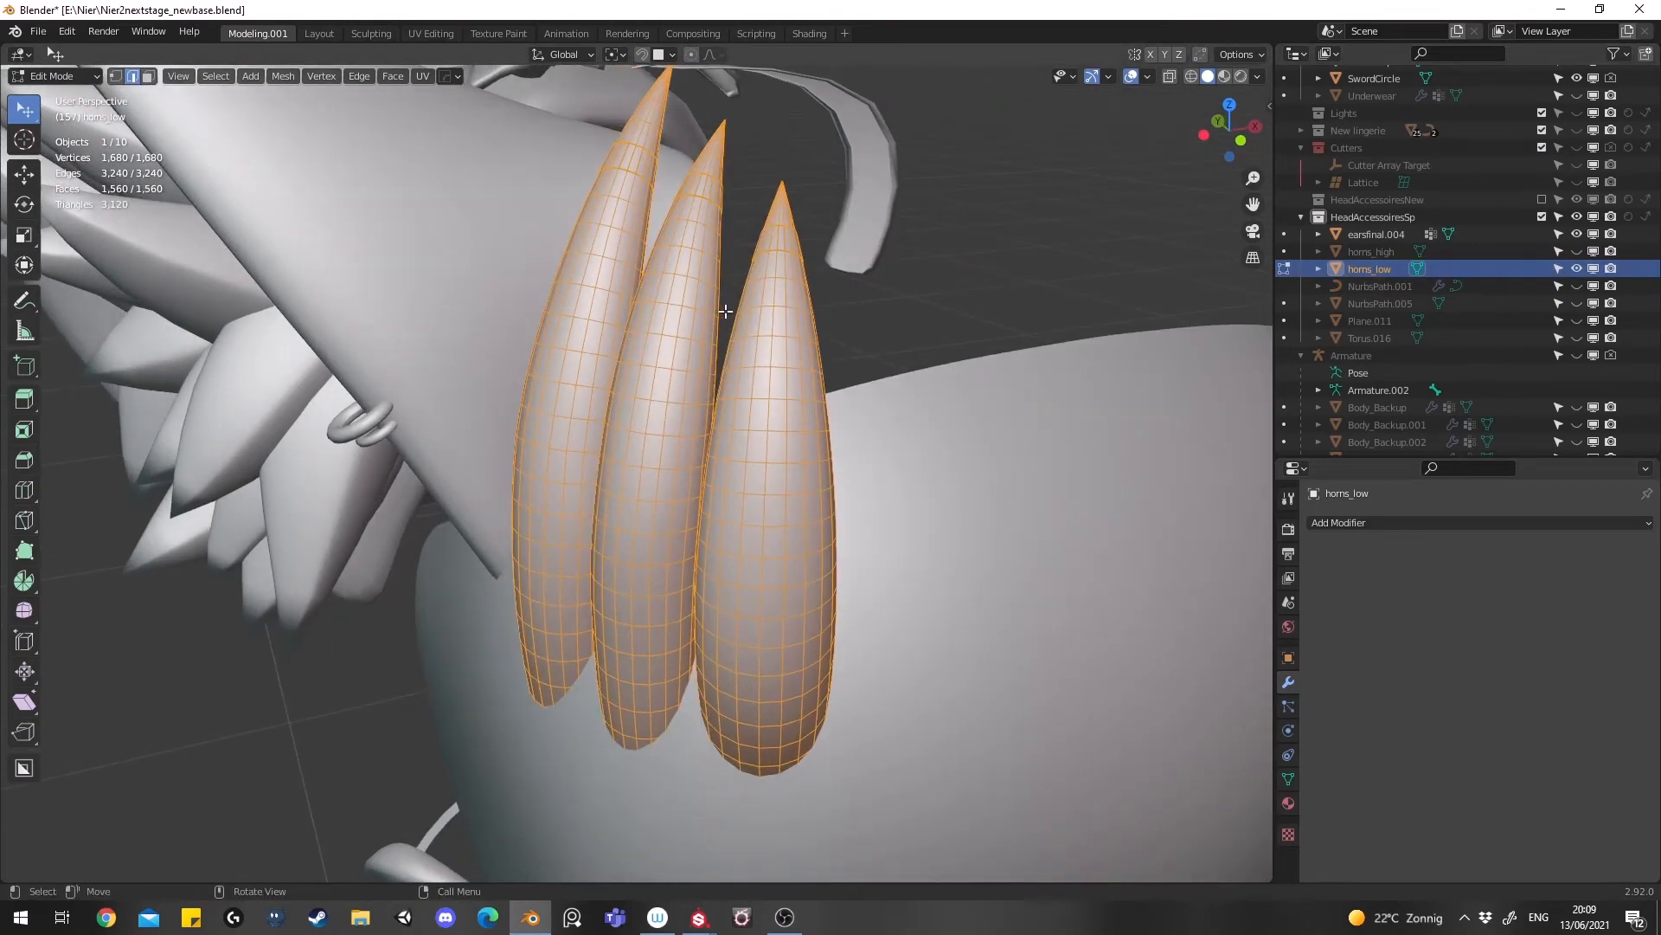
key(Tab)
key(shift+d)
key(Escape)
Rename the duplicated low-poly horns object as horns_cage
scroll(1377, 288, down, 1)
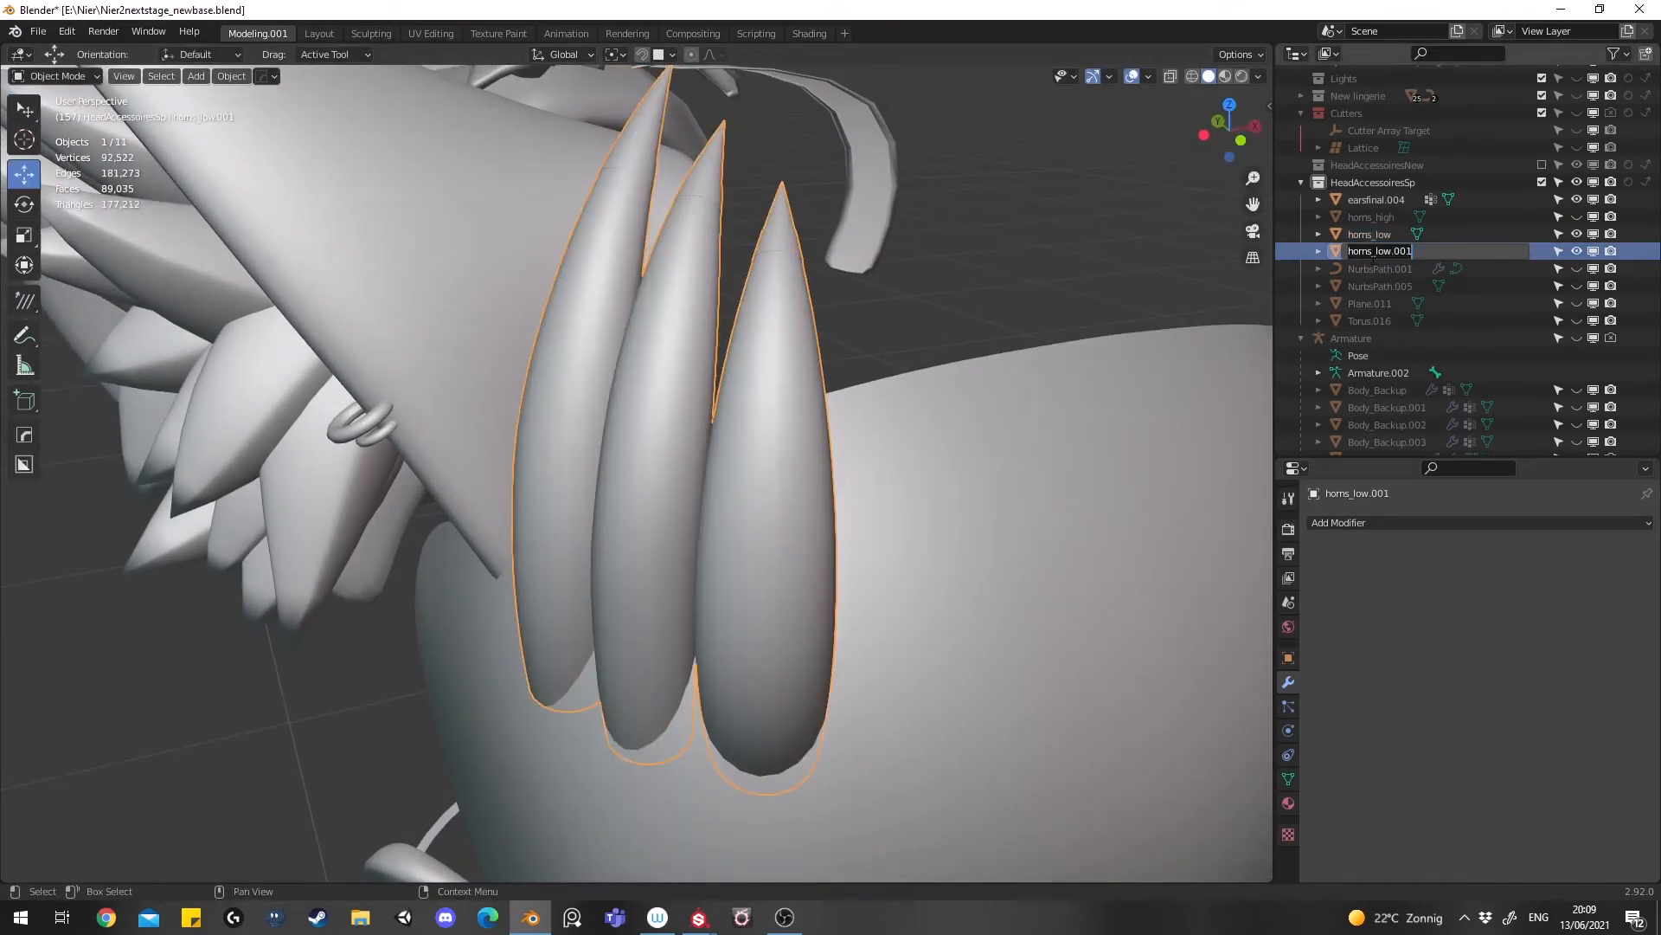
double_click(1376, 251)
text(horns_cage)
key(Return)
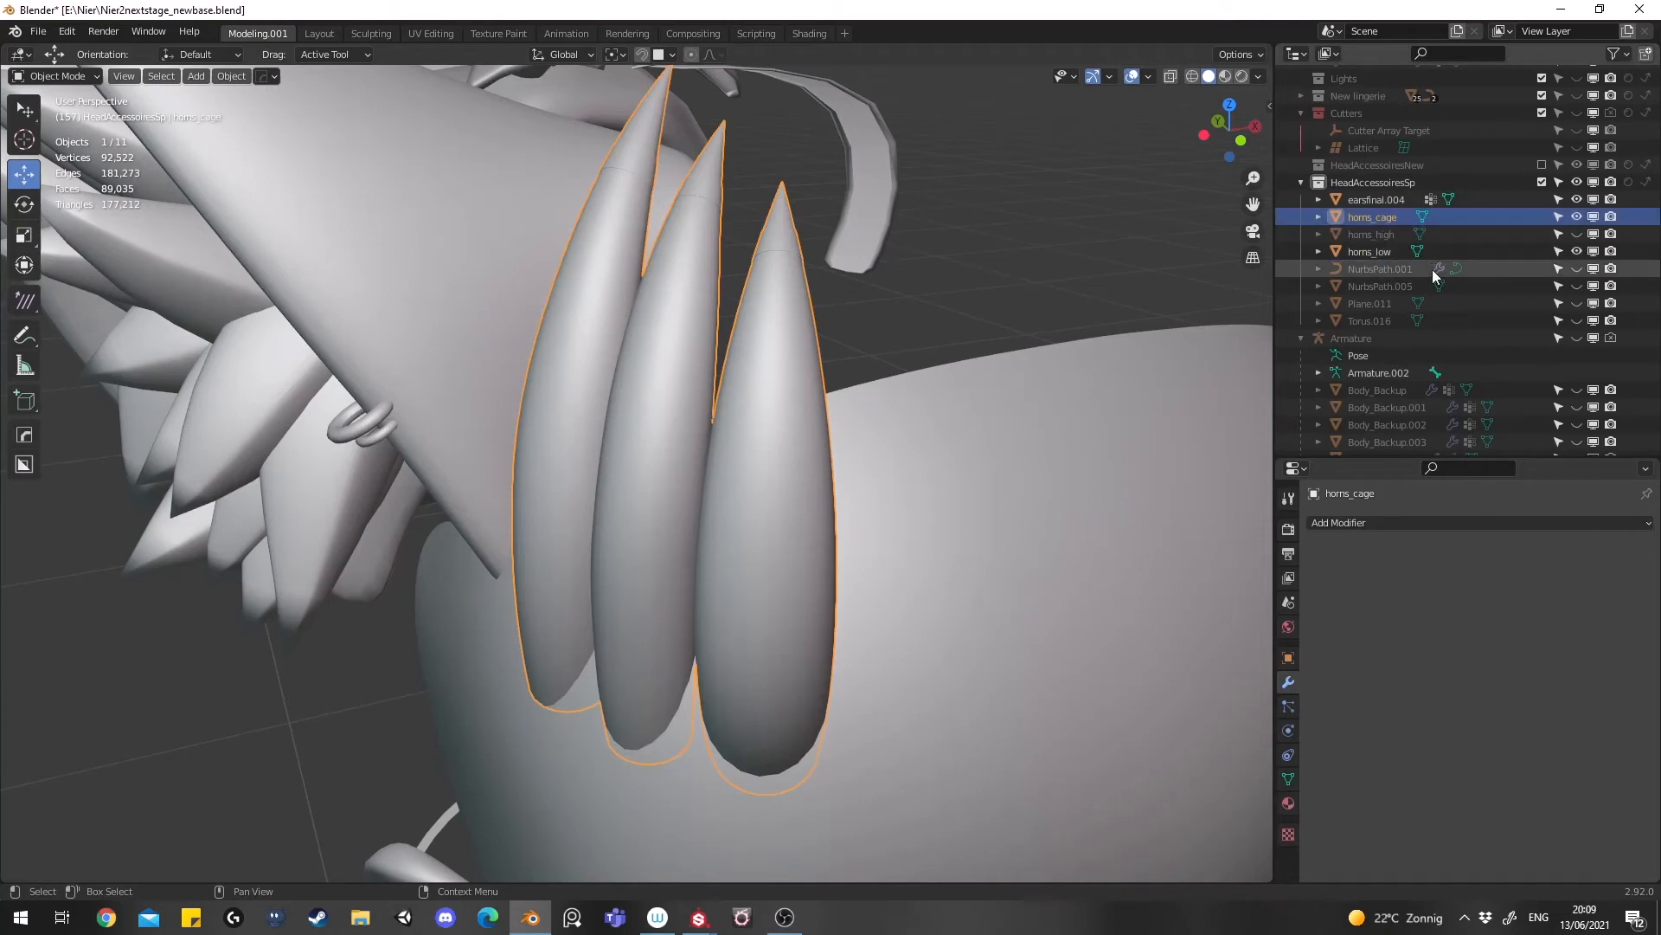
Expand the whole horns_cage mesh outward along its normals by 0.000151 m with Shrink/Fatten
key(Tab)
scroll(865, 328, up, 1)
middle_drag(809, 331, 867, 364)
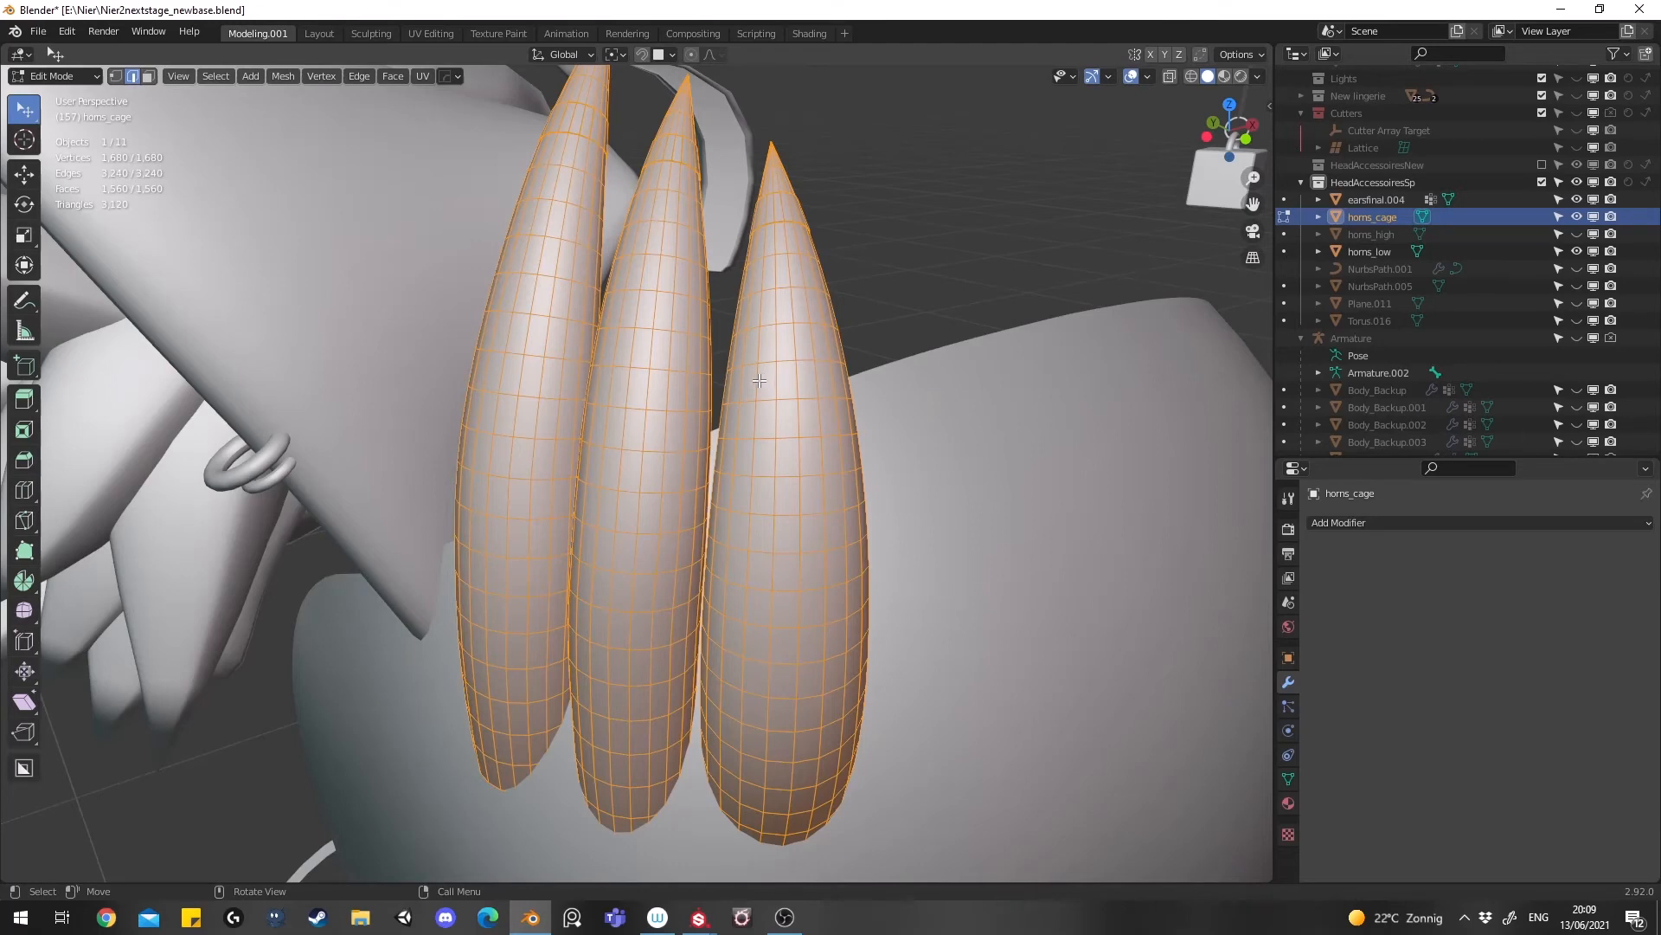
middle_drag(759, 381, 732, 354)
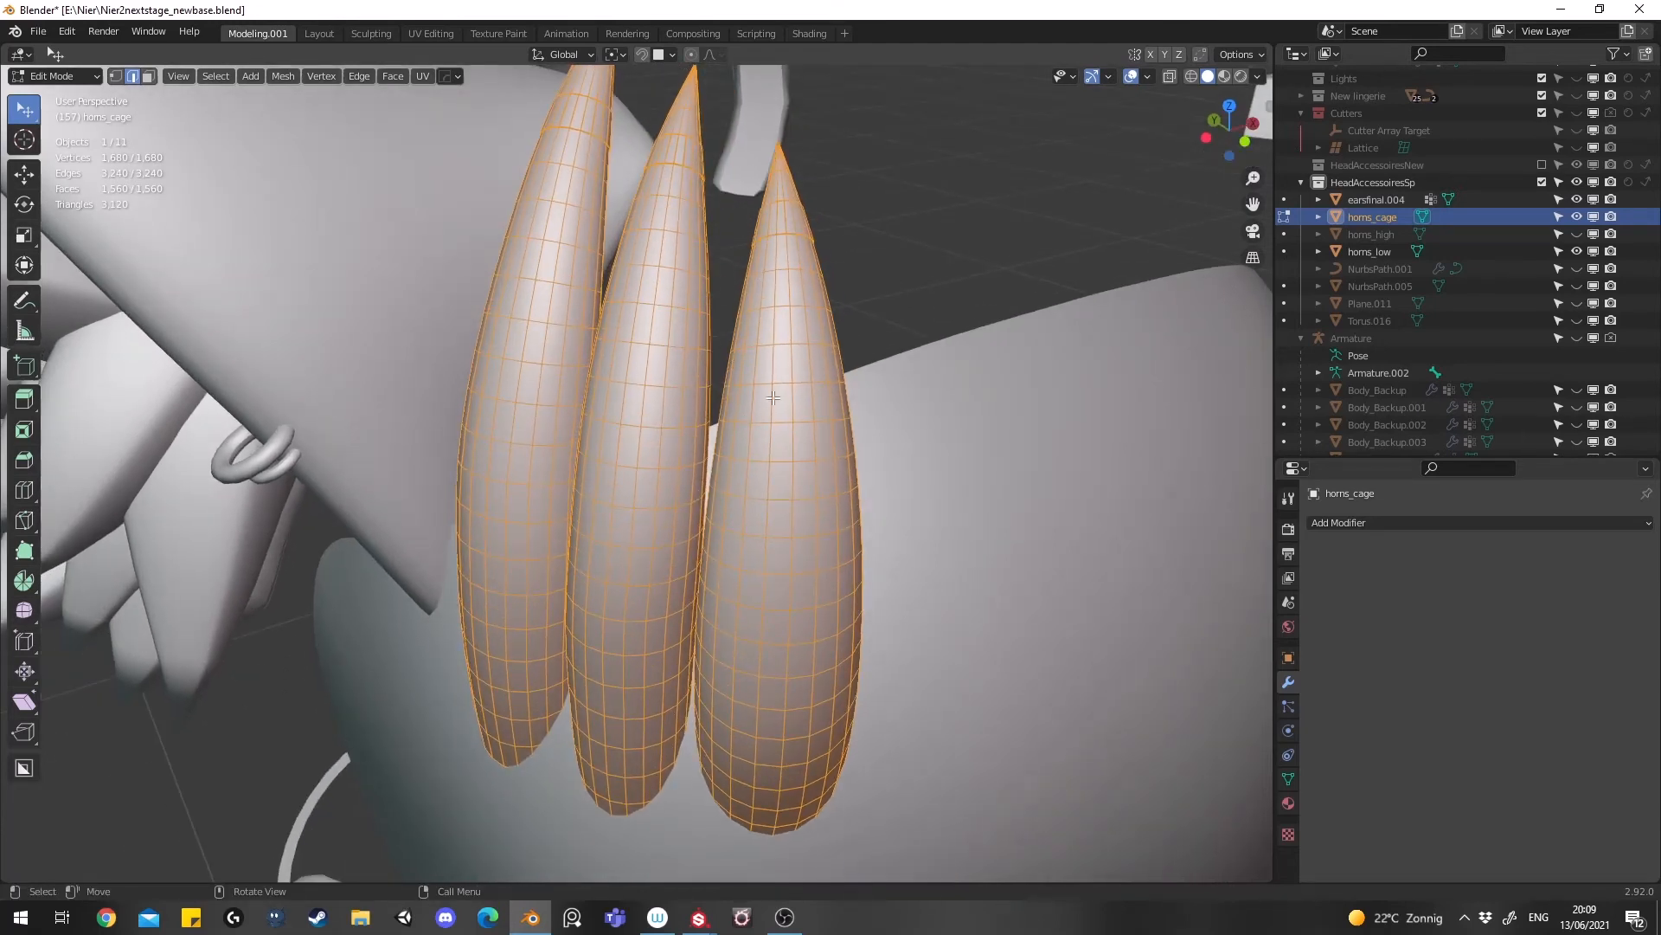
scroll(789, 433, up, 5)
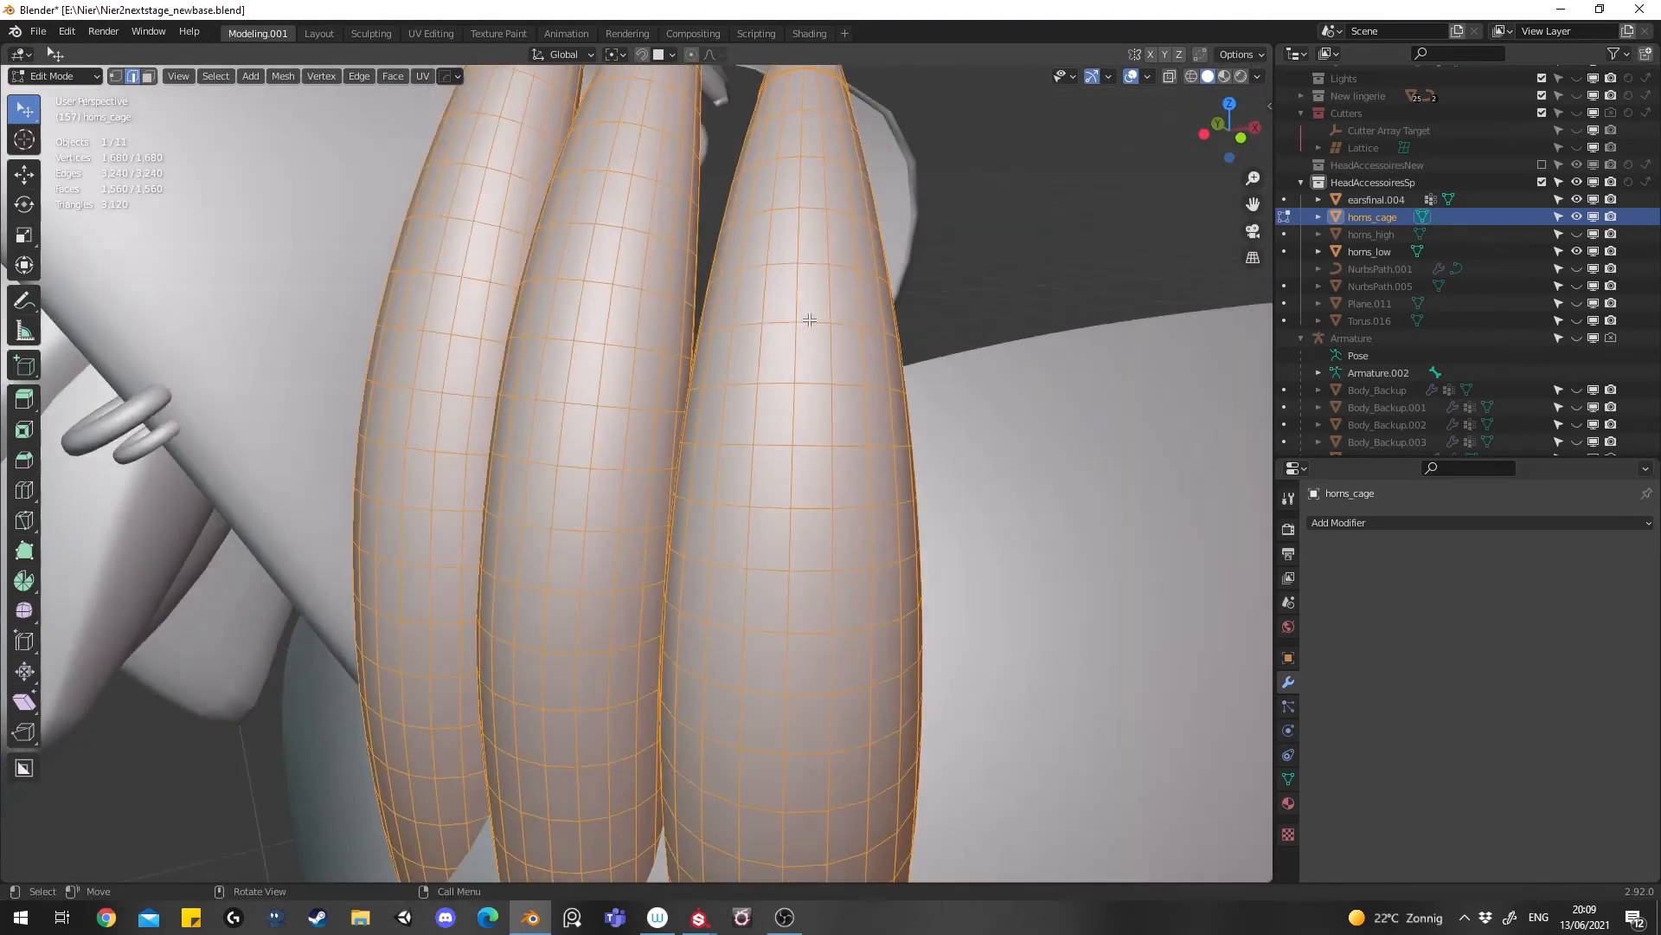
key(z)
mouse_move(860, 302)
middle_down()
mouse_move(842, 304)
mouse_move(876, 296)
middle_up()
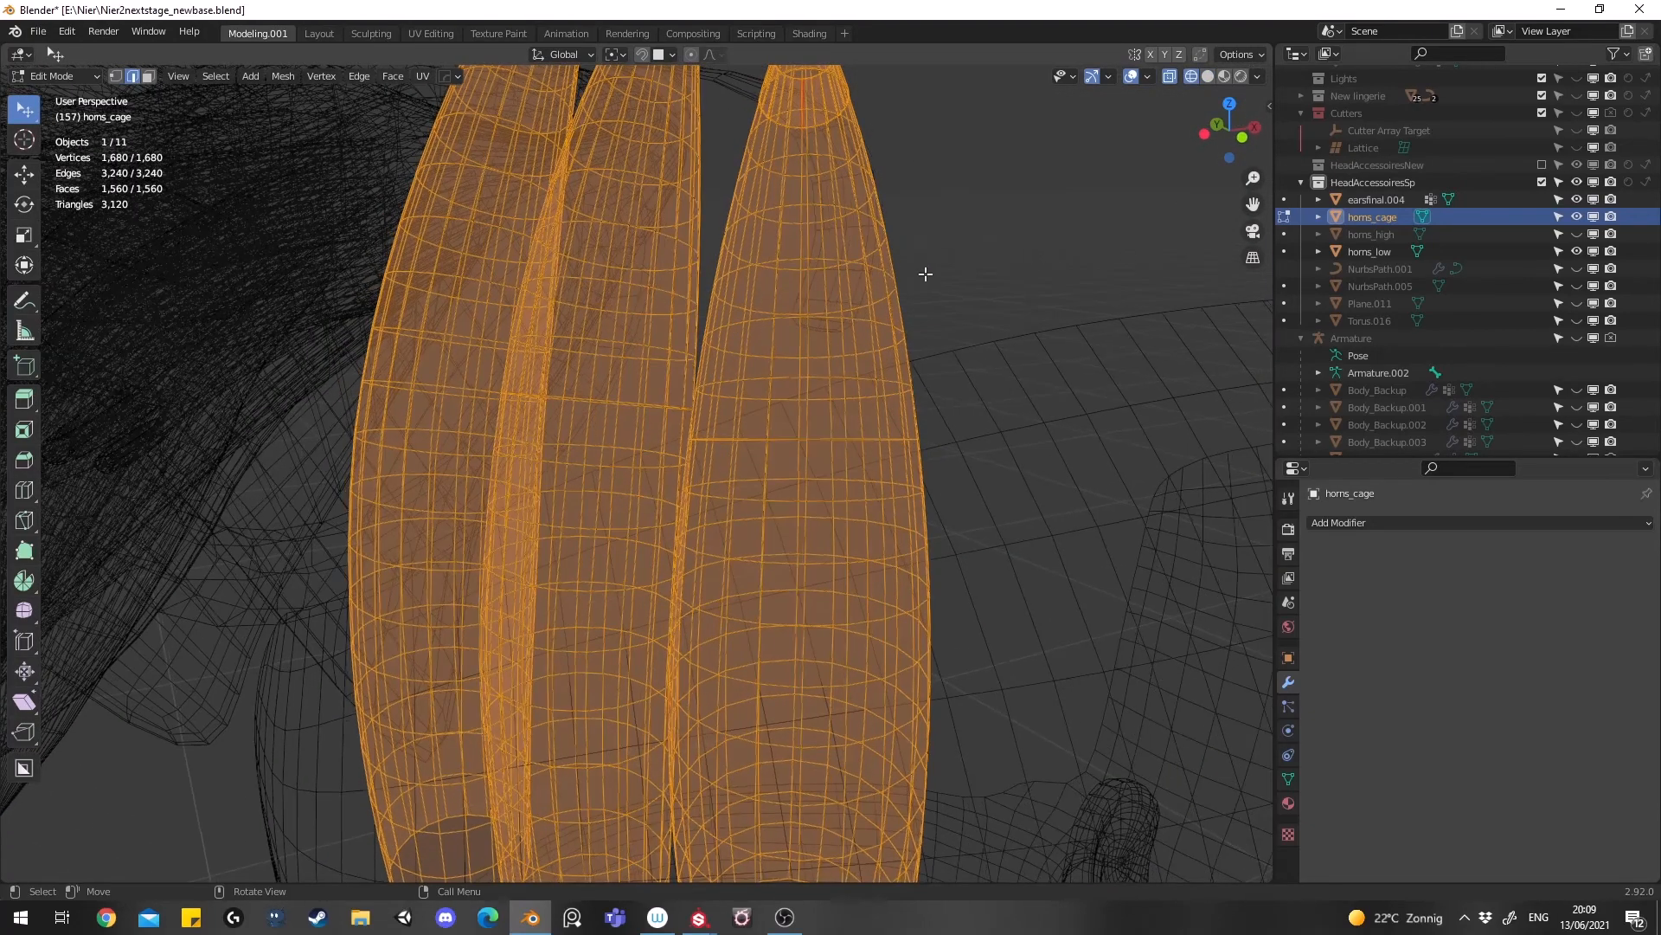
key(z)
key(alt+s)
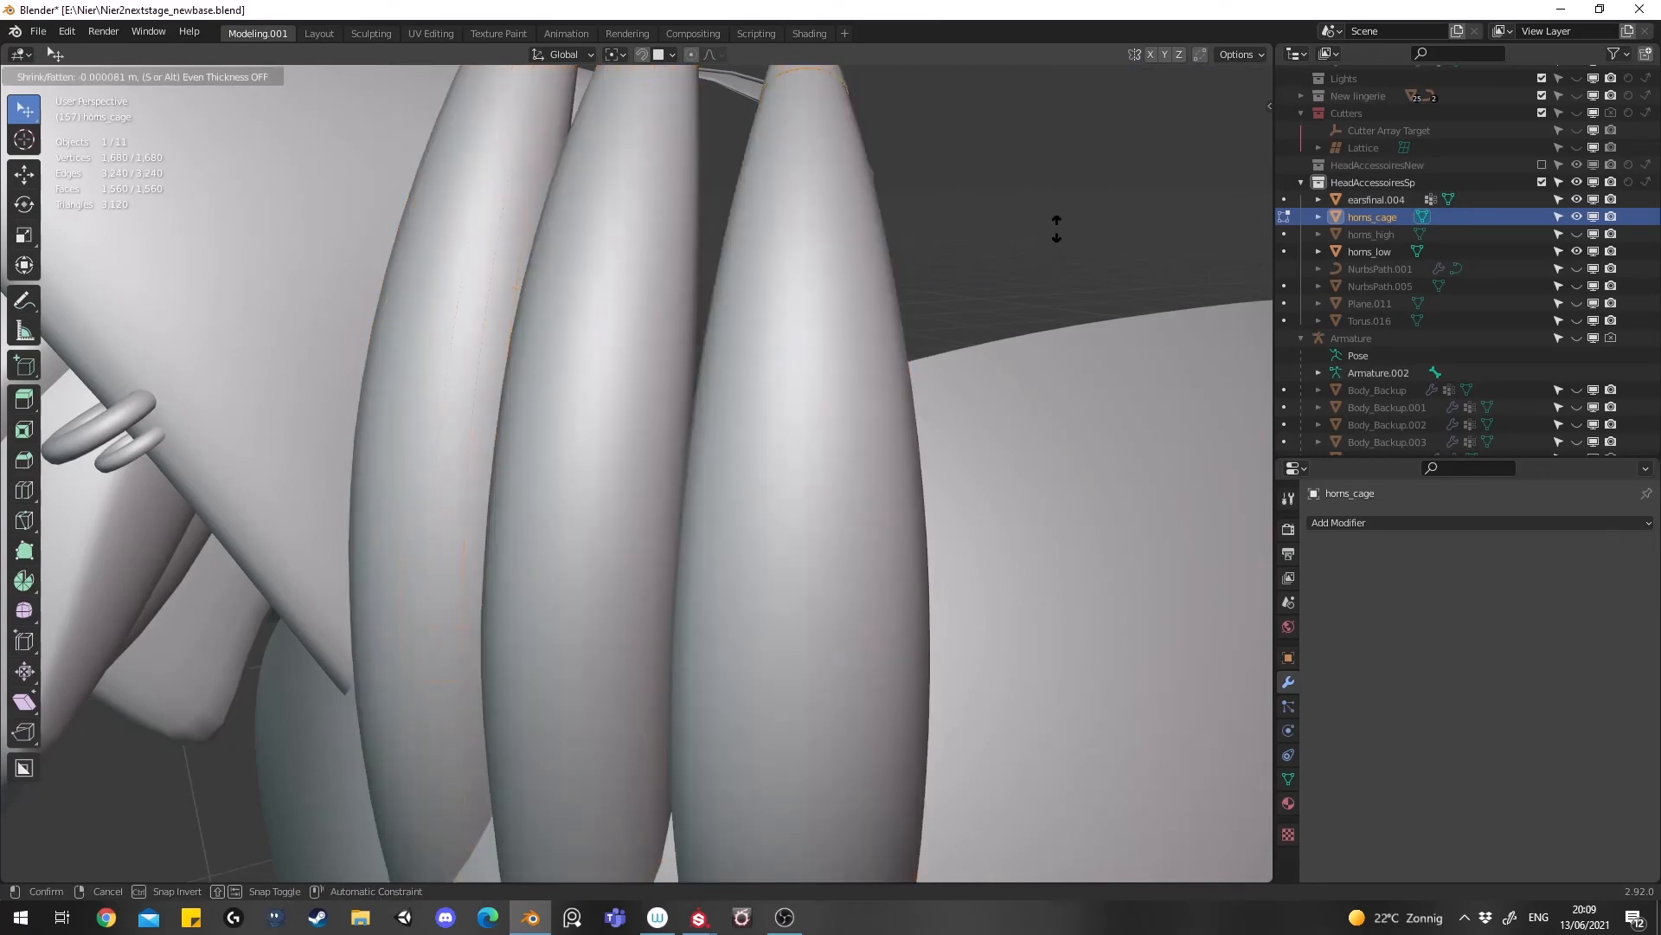
click(1063, 207)
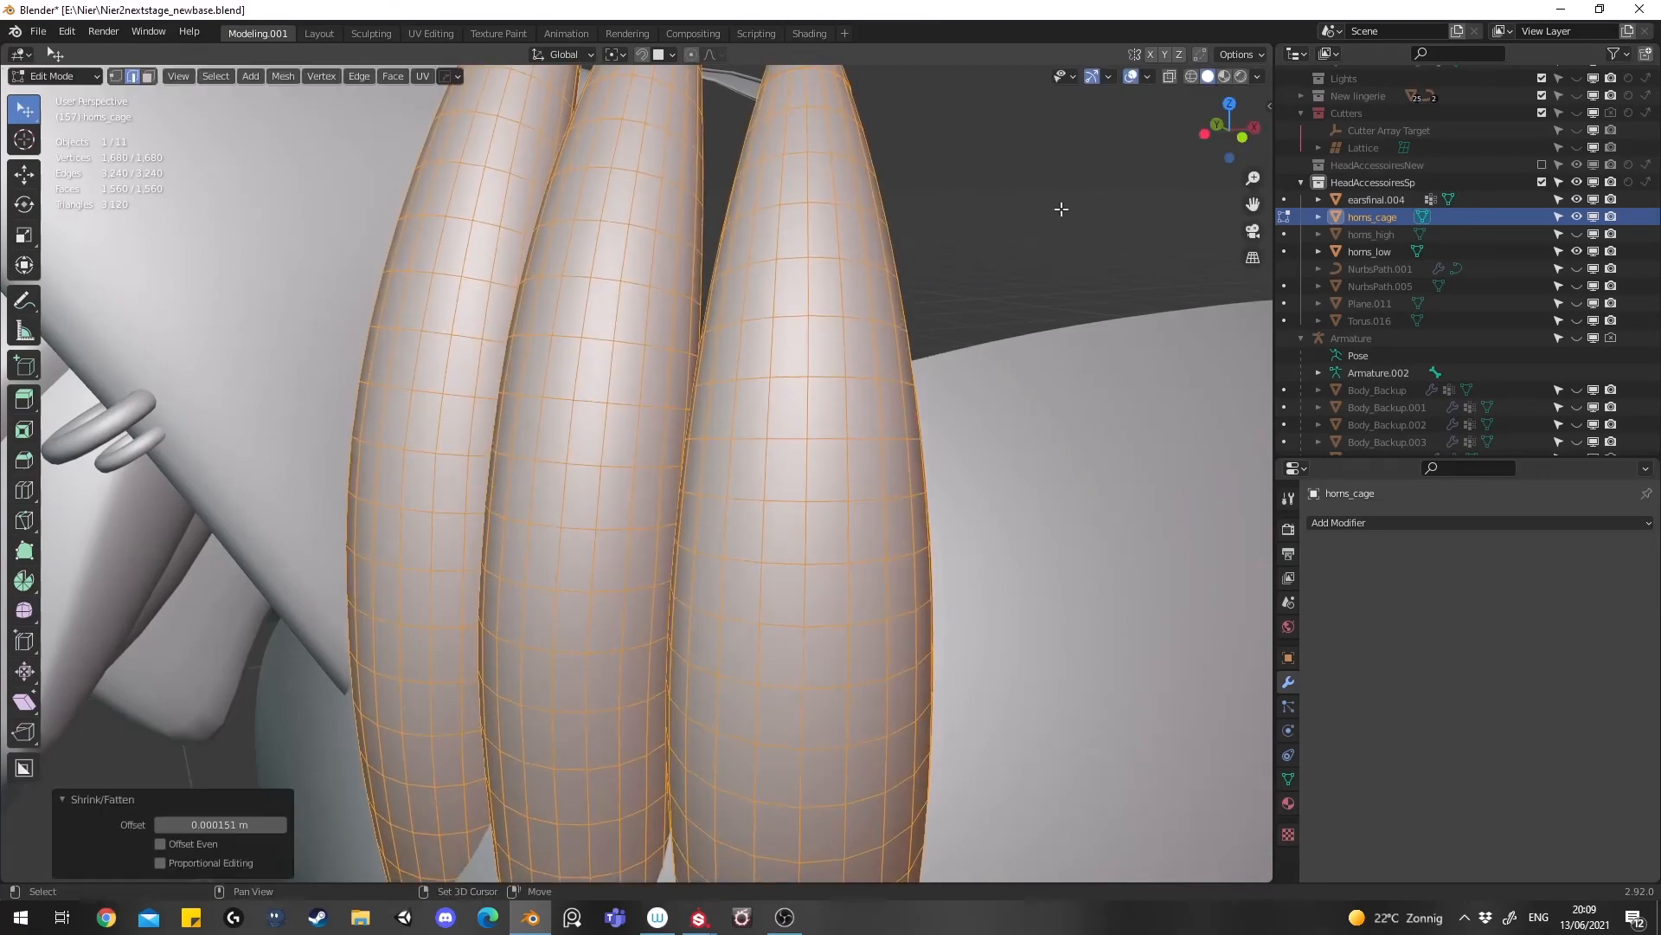
Compare the cage with the low-poly horns in wireframe, adjust it again with Shrink/Fatten, and return to Object Mode
key(z)
scroll(864, 194, up, 5)
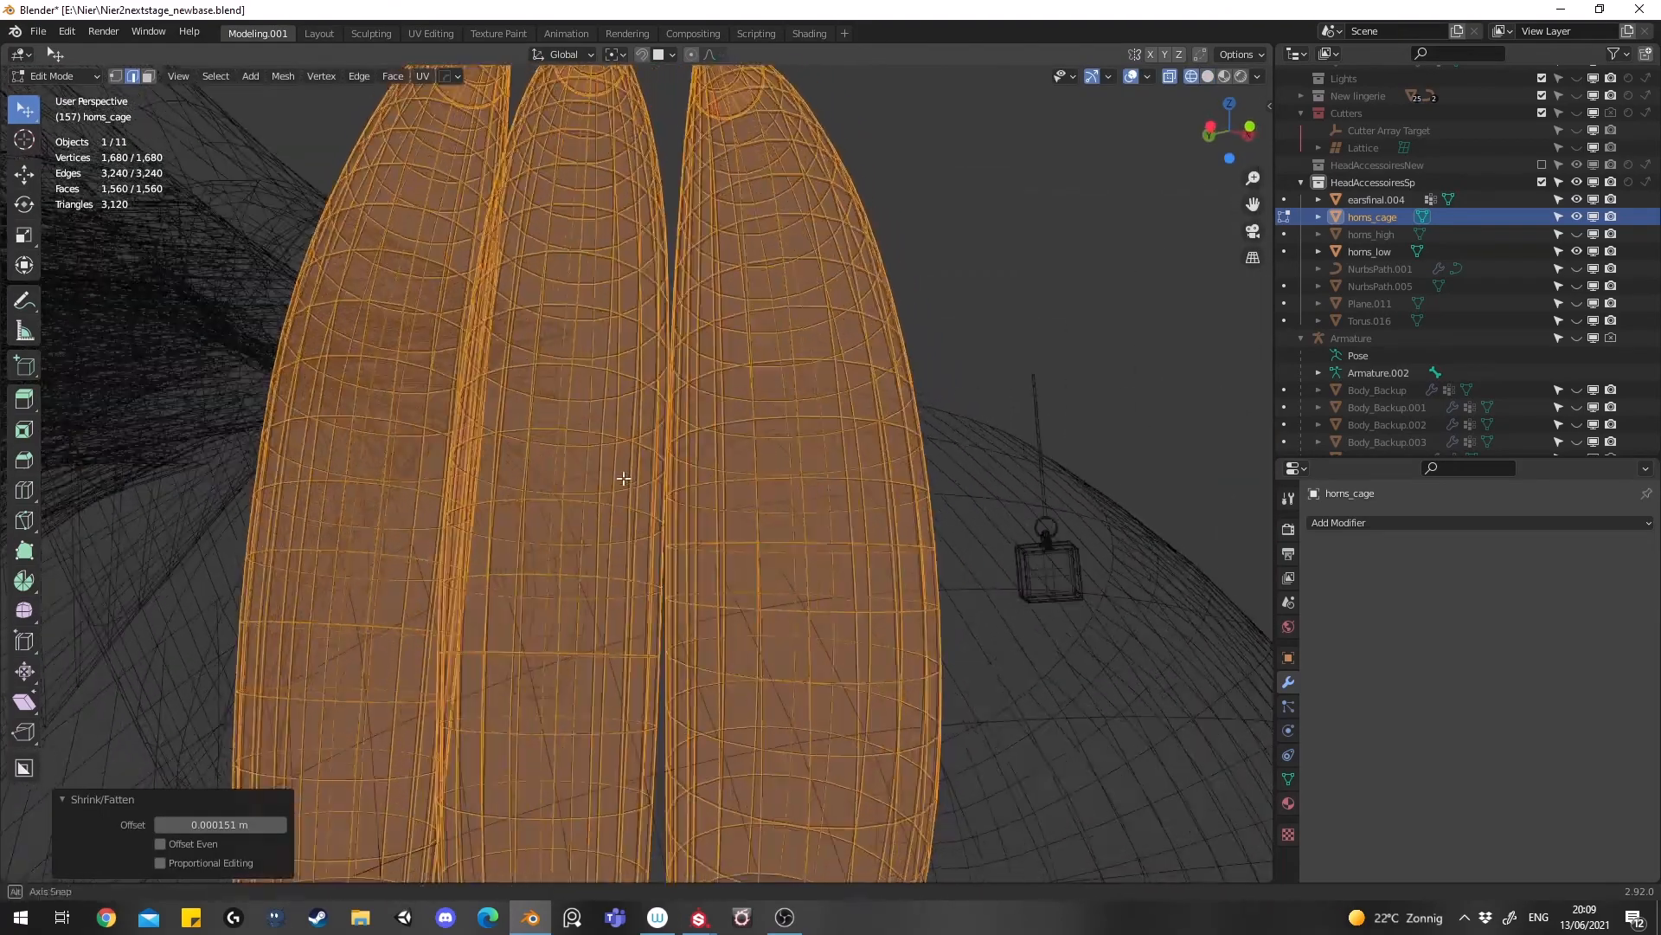
key(z)
key(alt+s)
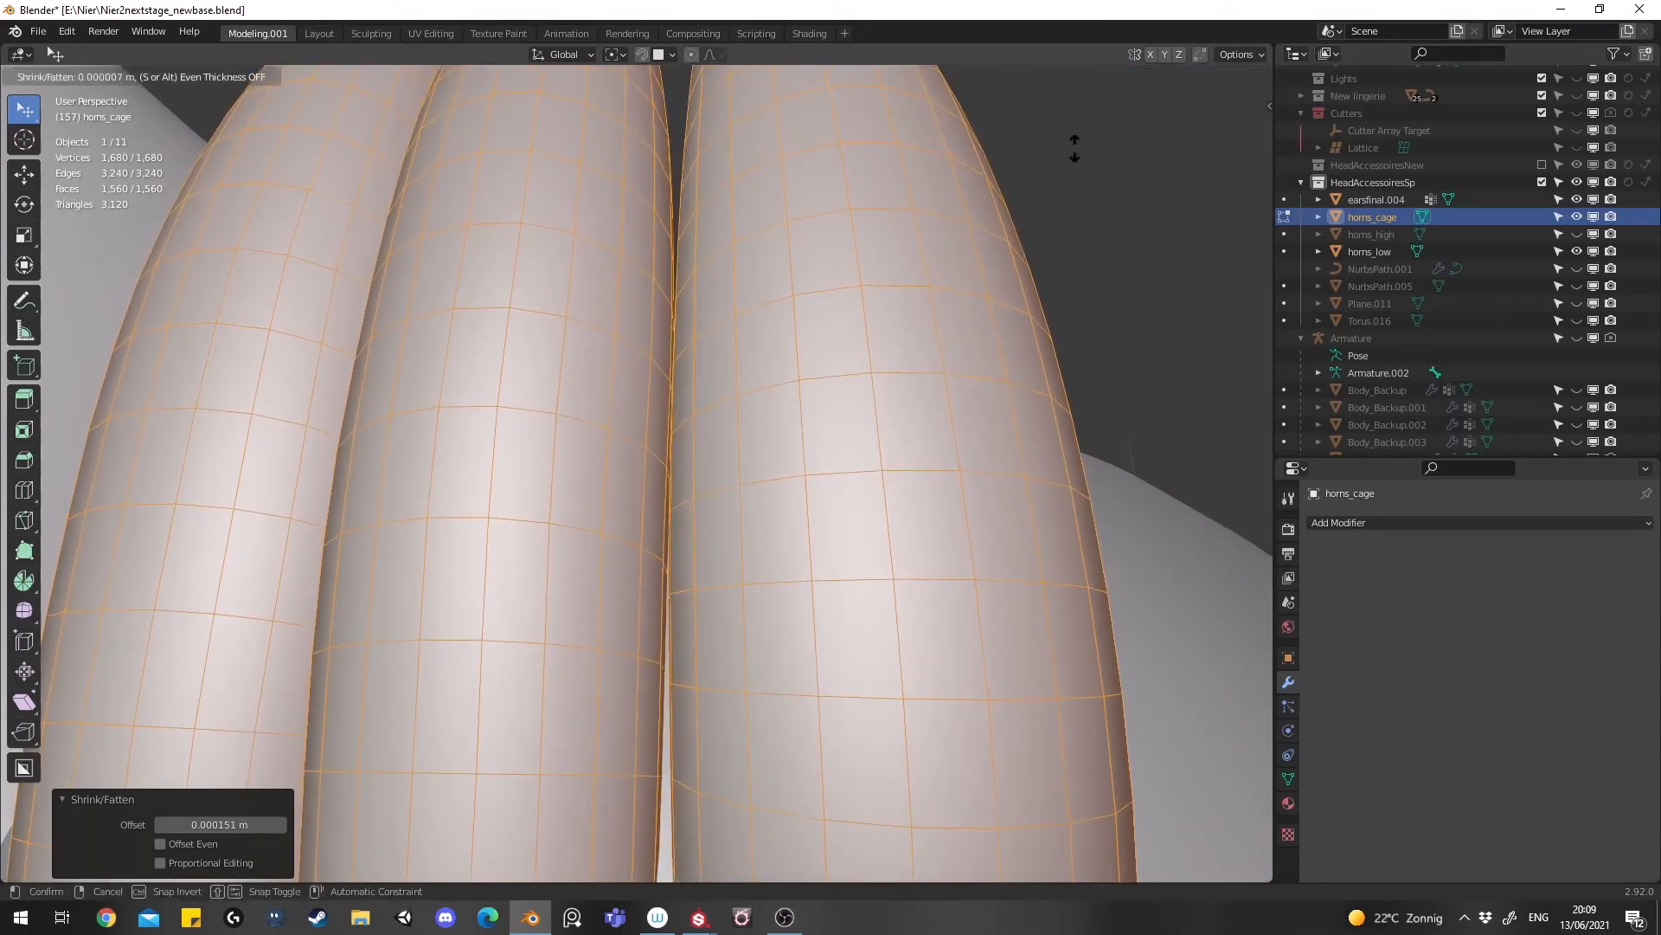
click(1075, 148)
scroll(831, 299, down, 5)
middle_drag(812, 311, 798, 344)
key(Tab)
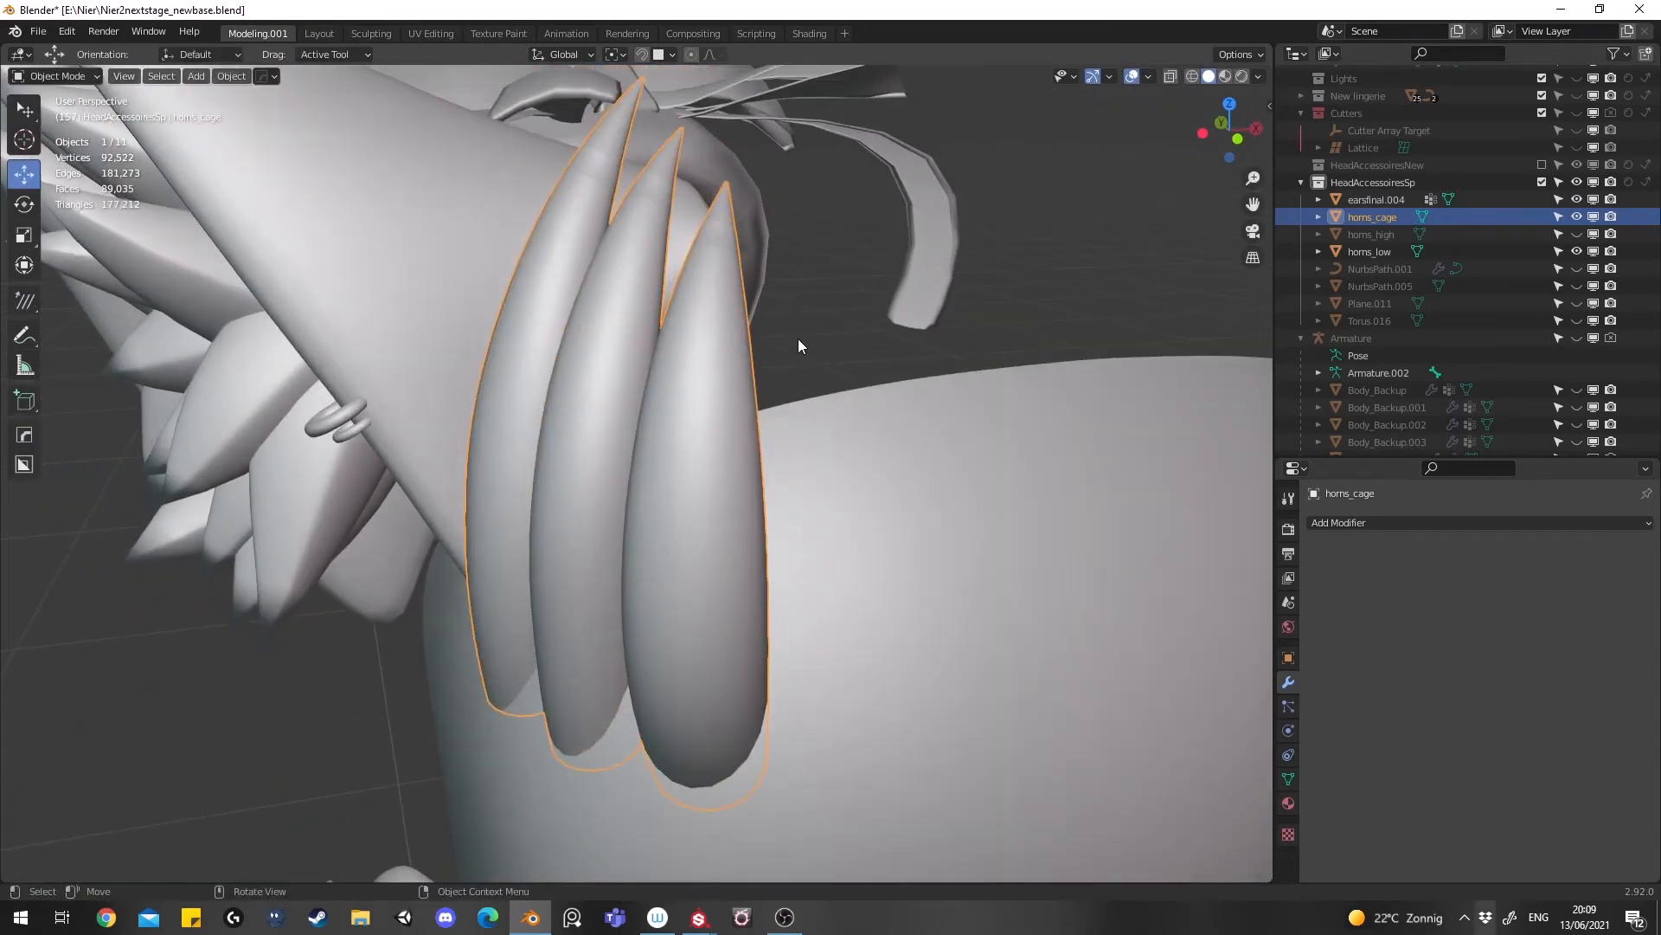
Export the selected horns_cage object as horns_cage.fbx into the E:\Nier folder, overwriting the existing file
click(38, 31)
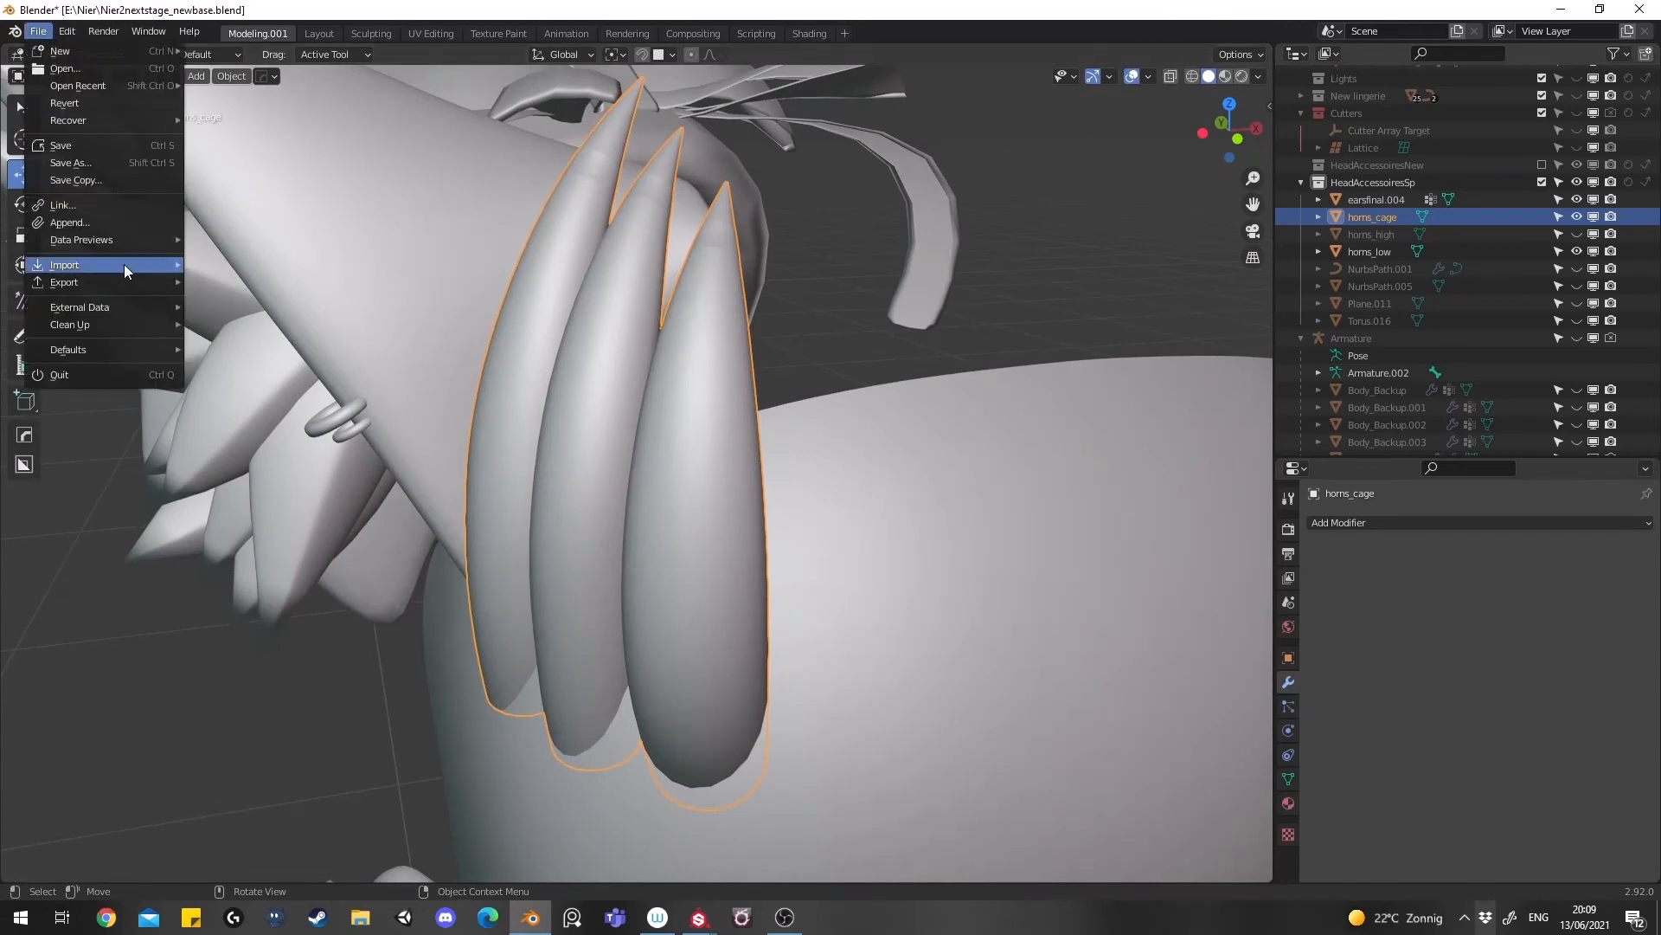
mouse_move(106, 280)
click(251, 382)
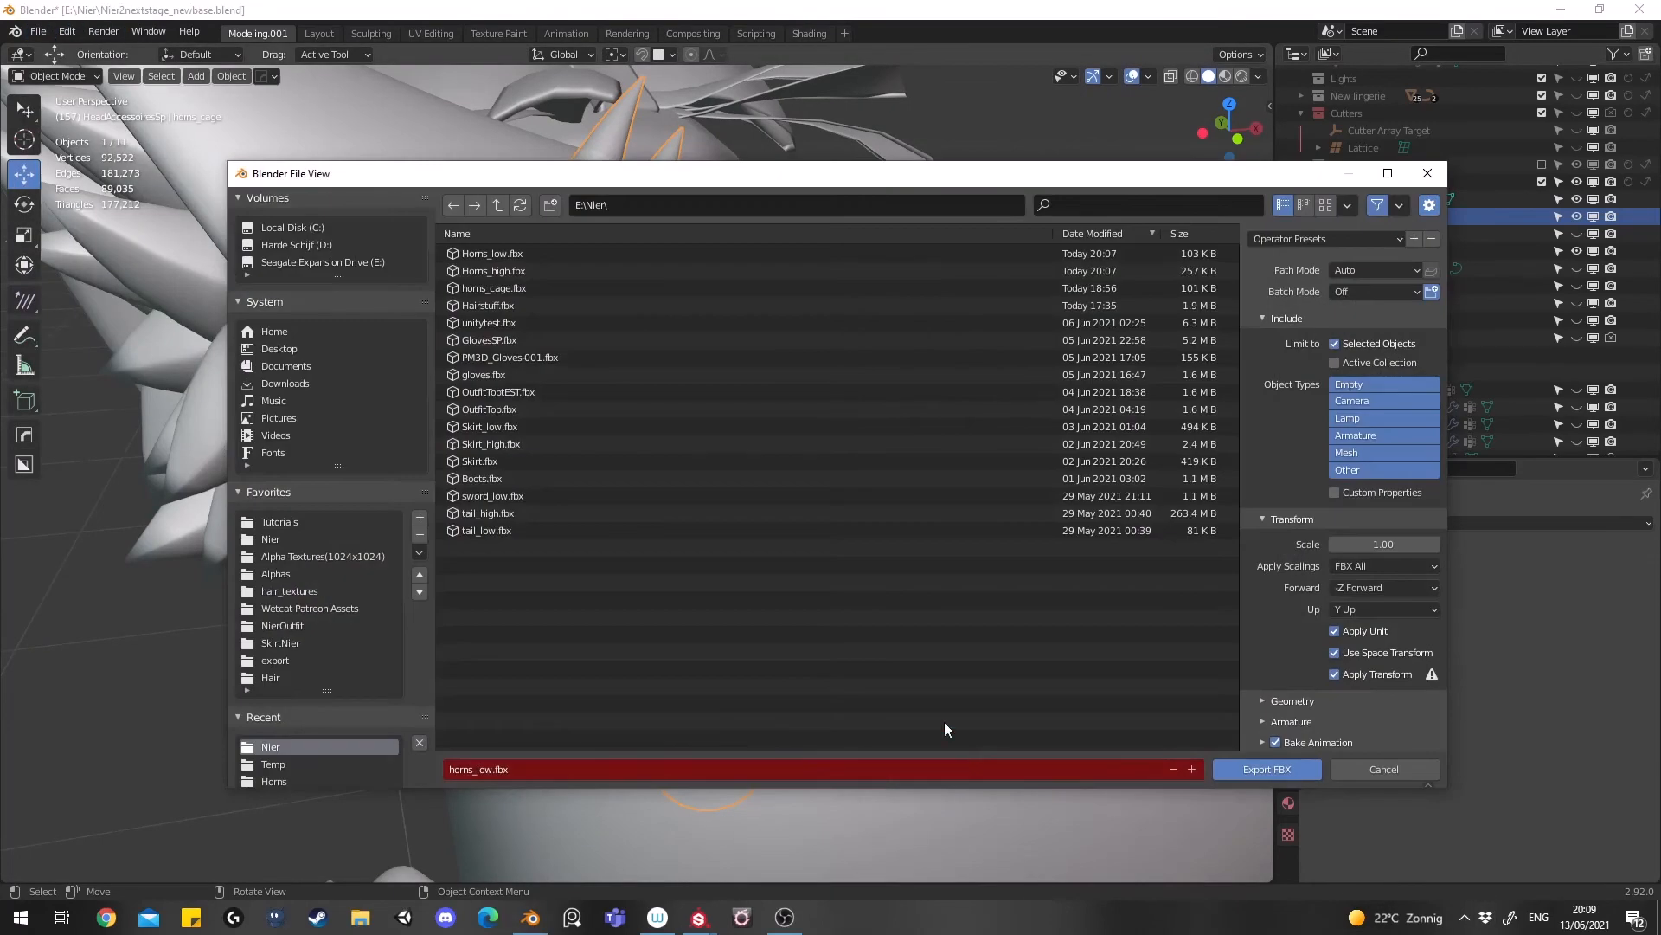
click(518, 763)
text(hor)
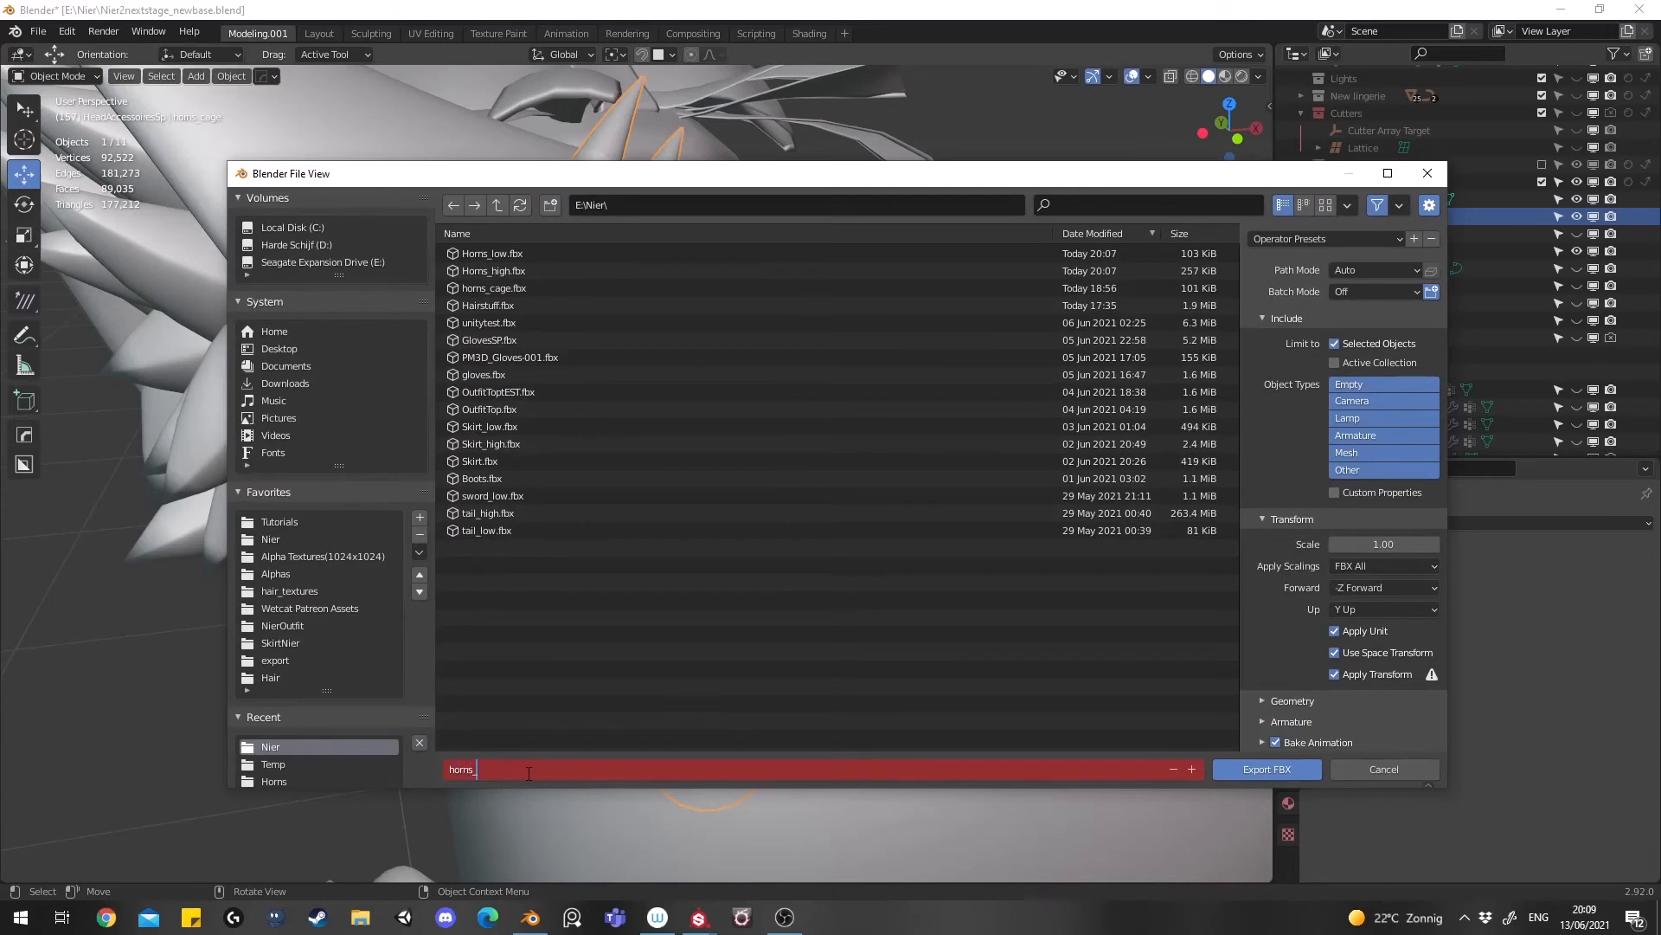
text(ns_cage)
key(Return)
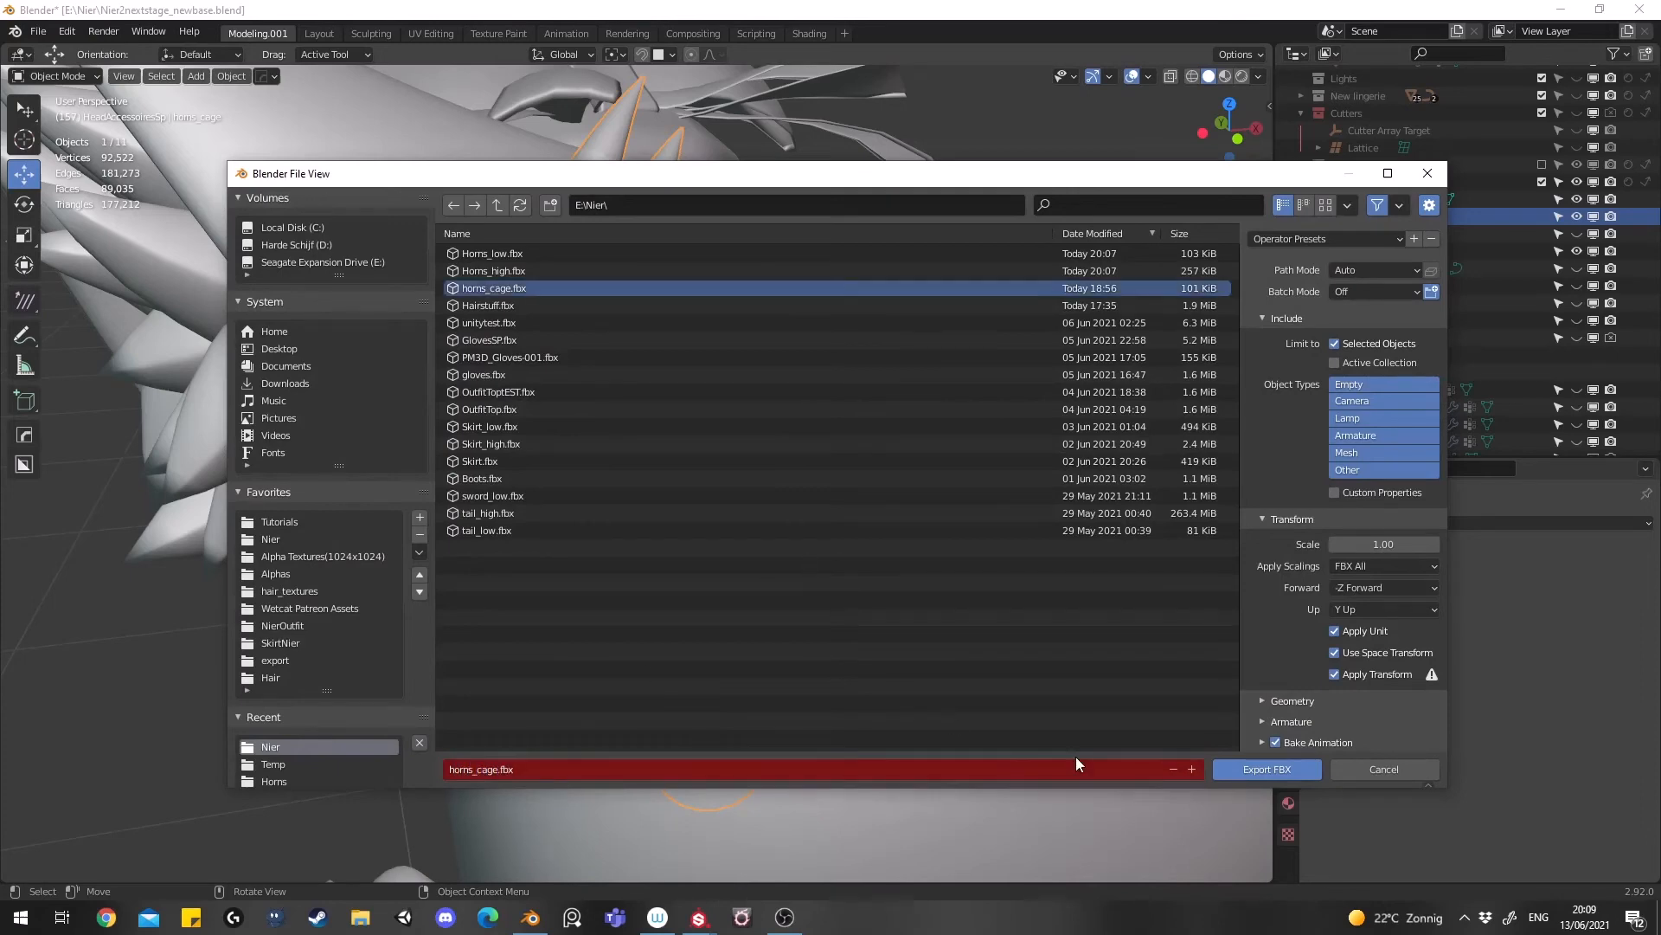
click(1265, 771)
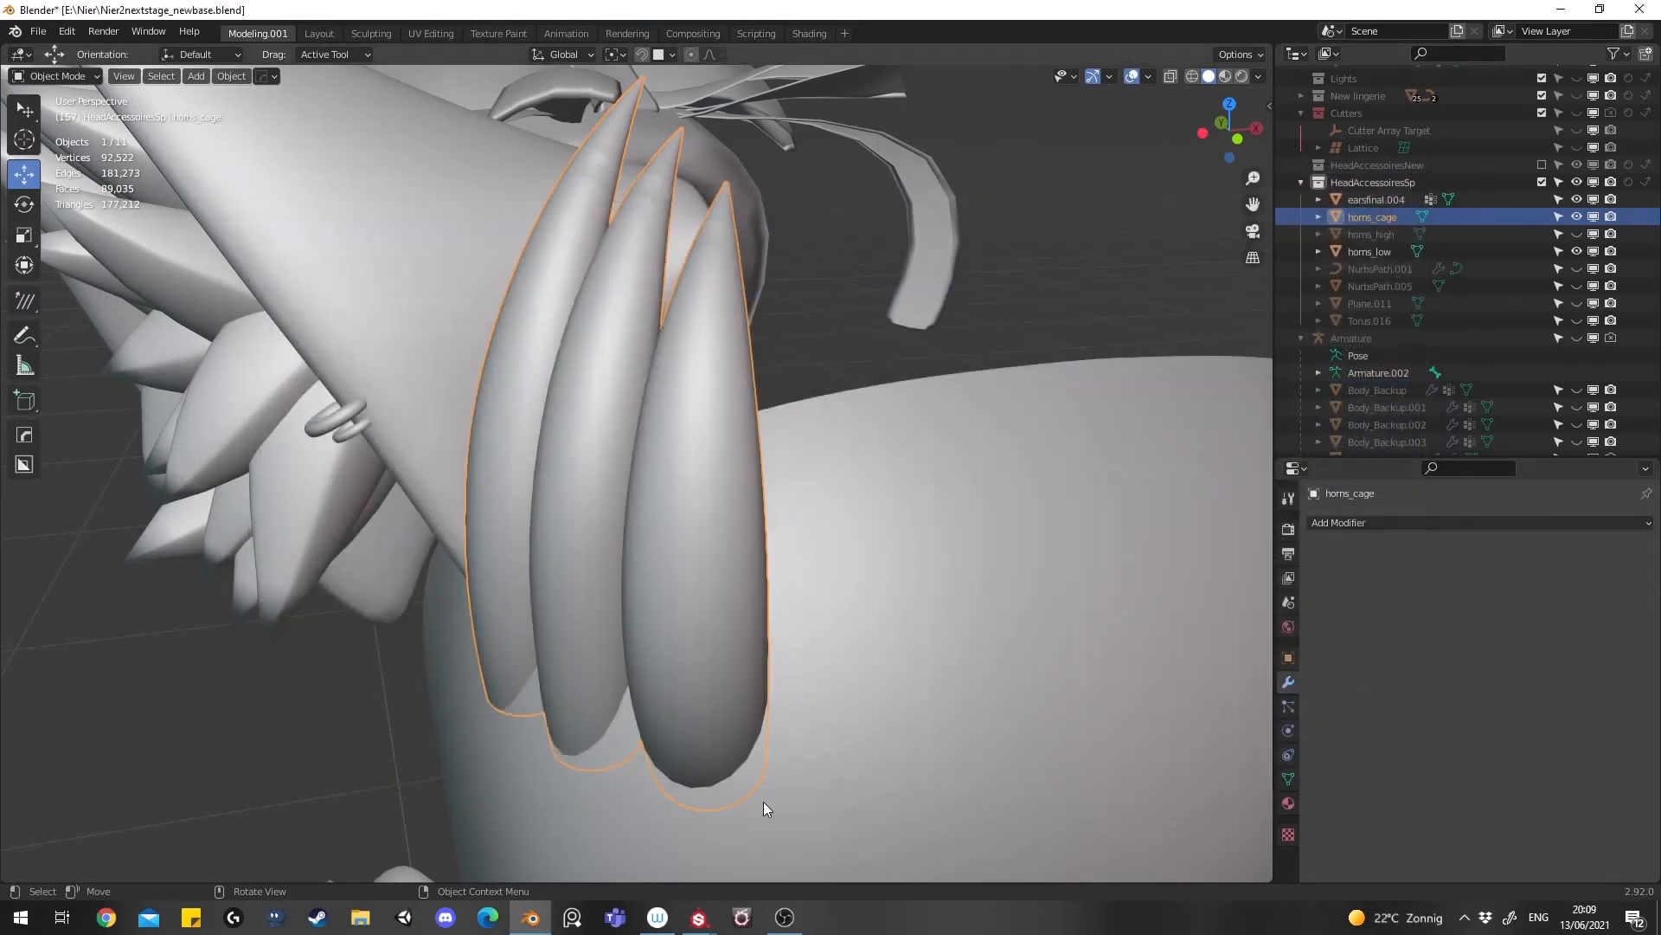
Switch to Substance Painter and open the mesh map baking settings at the high poly parameters
click(699, 917)
click(724, 817)
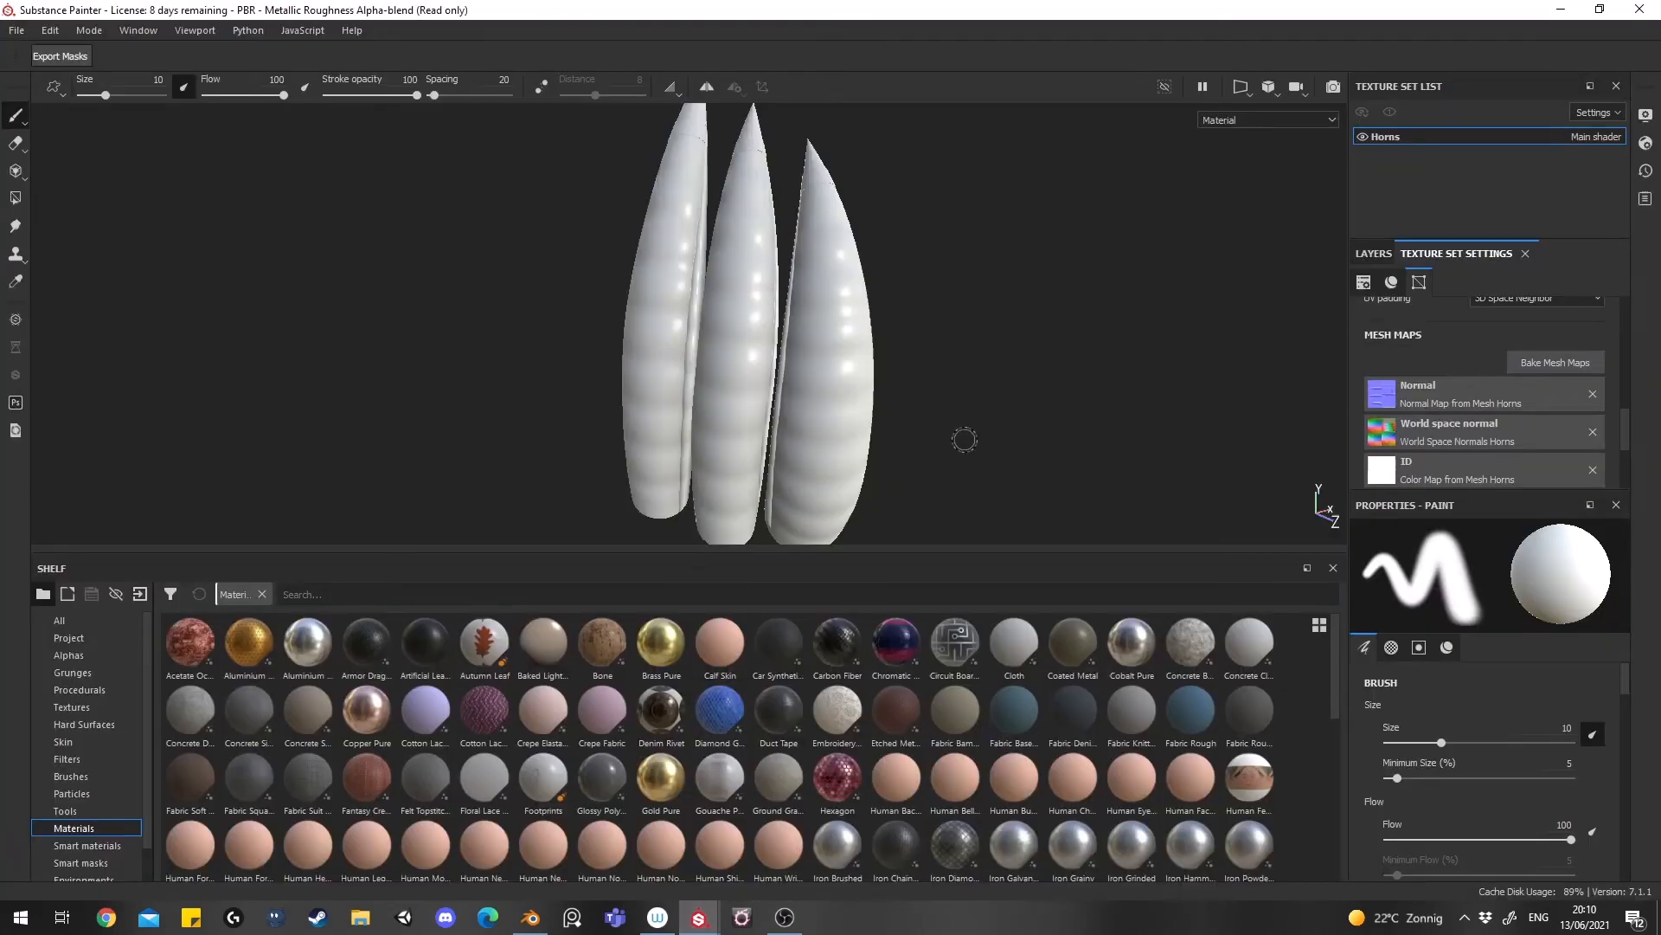
scroll(1481, 393, up, 2)
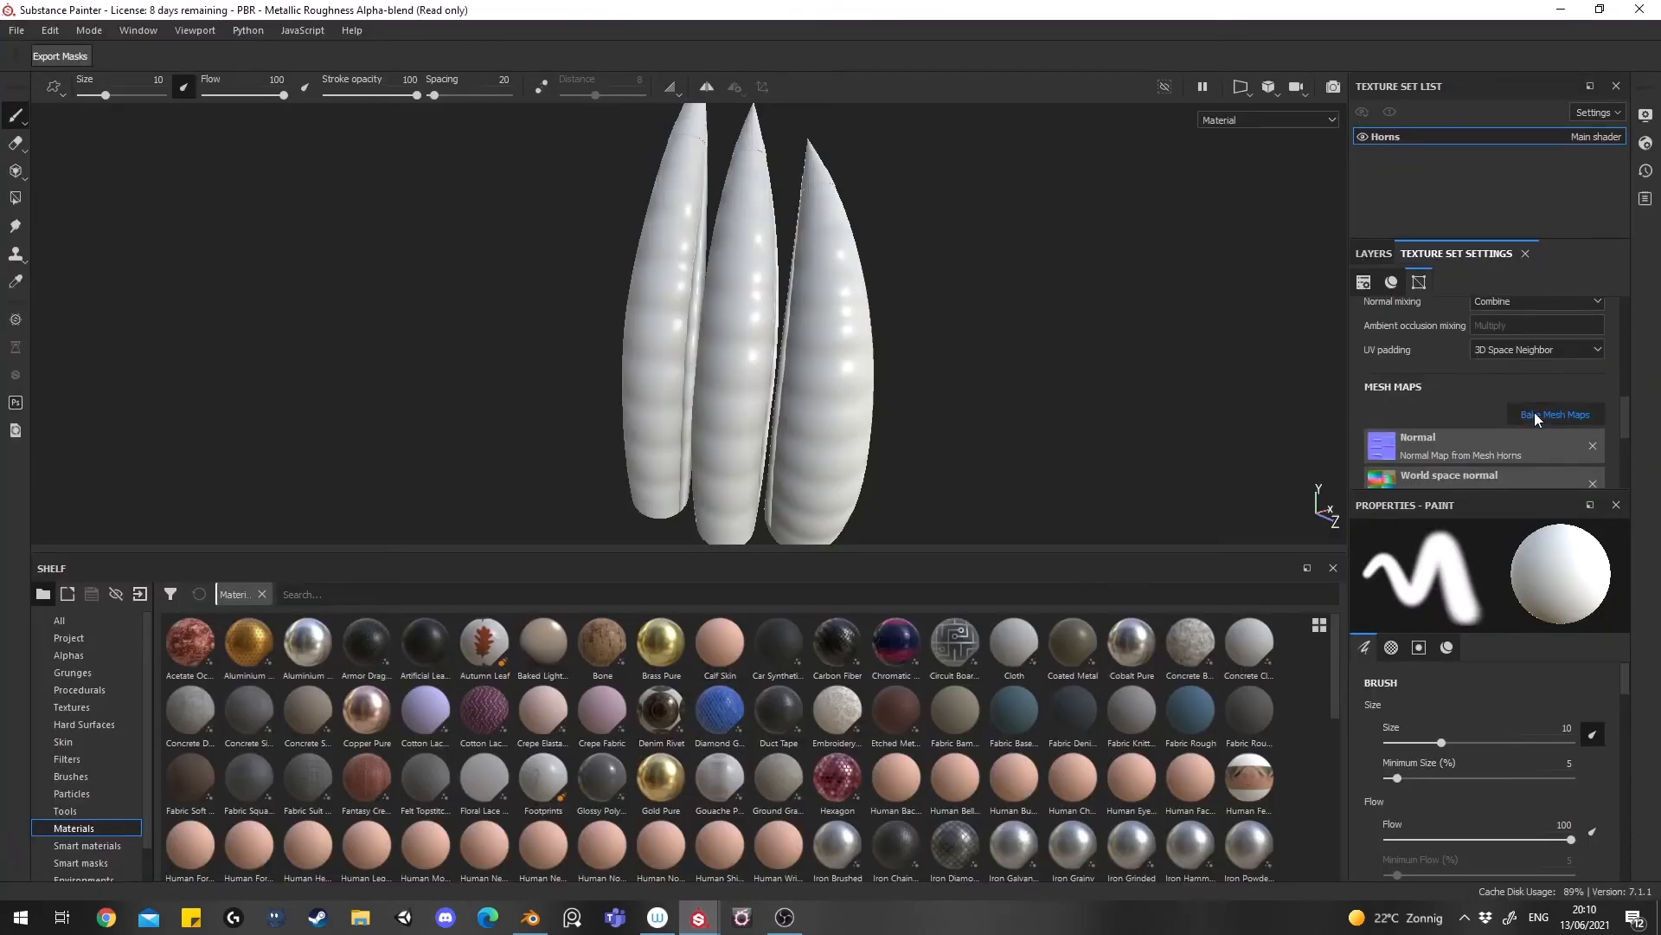
click(1534, 413)
scroll(710, 450, down, 1)
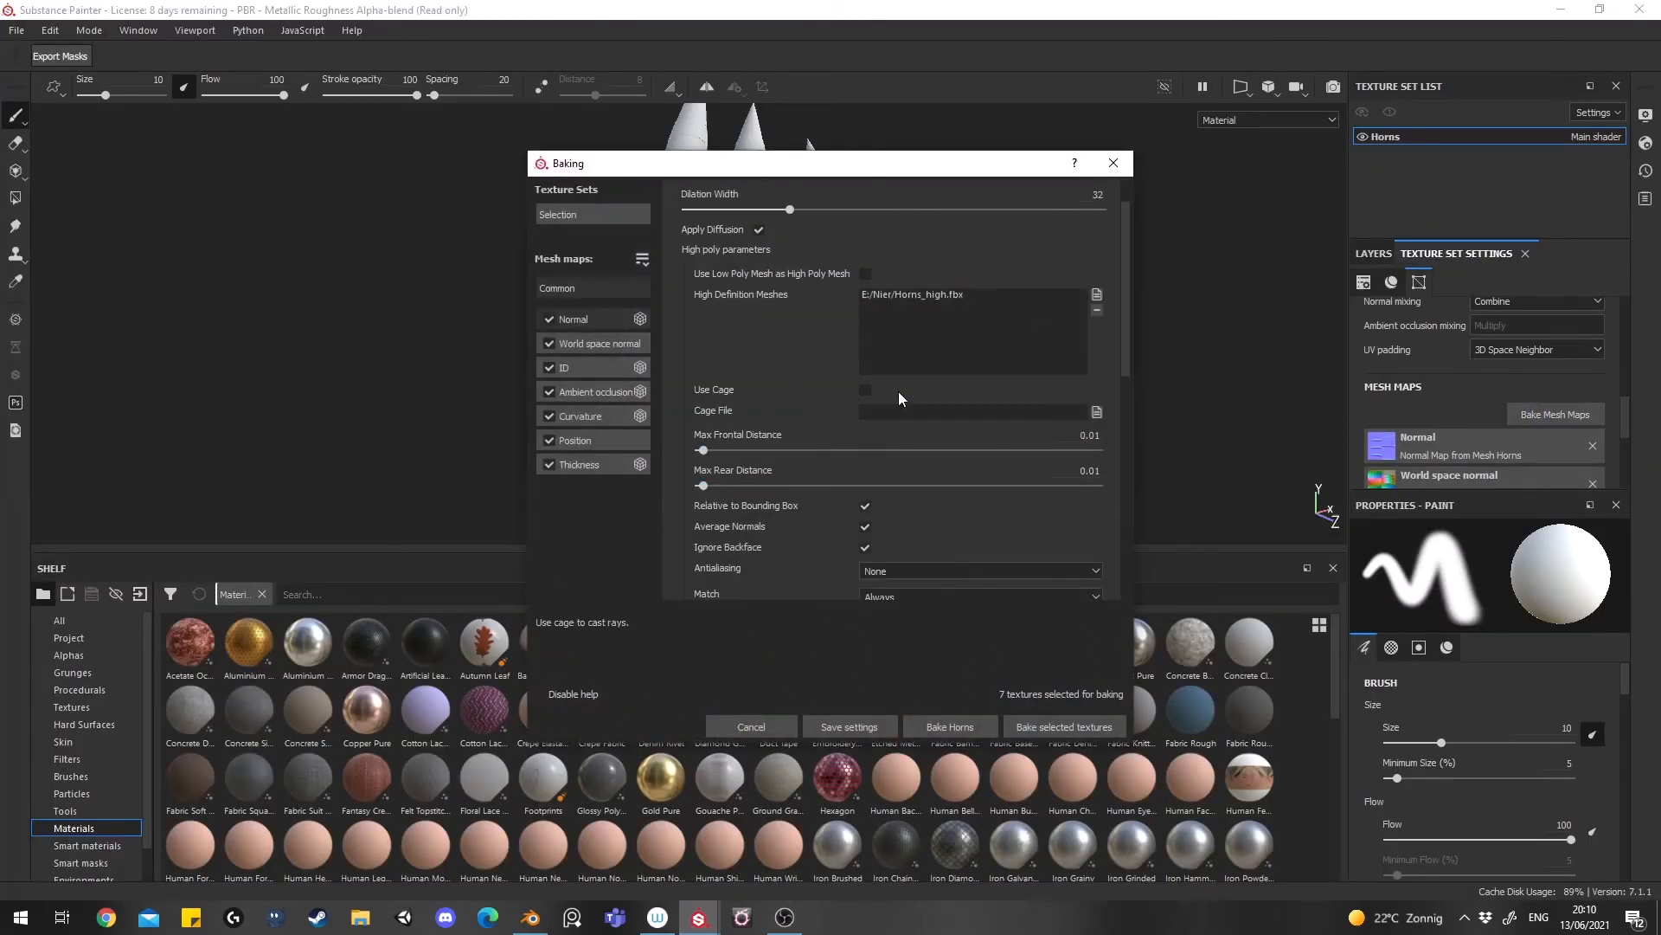
Enable Use Cage for the bake and load horns_cage.fbx as the cage file
click(865, 389)
click(1098, 412)
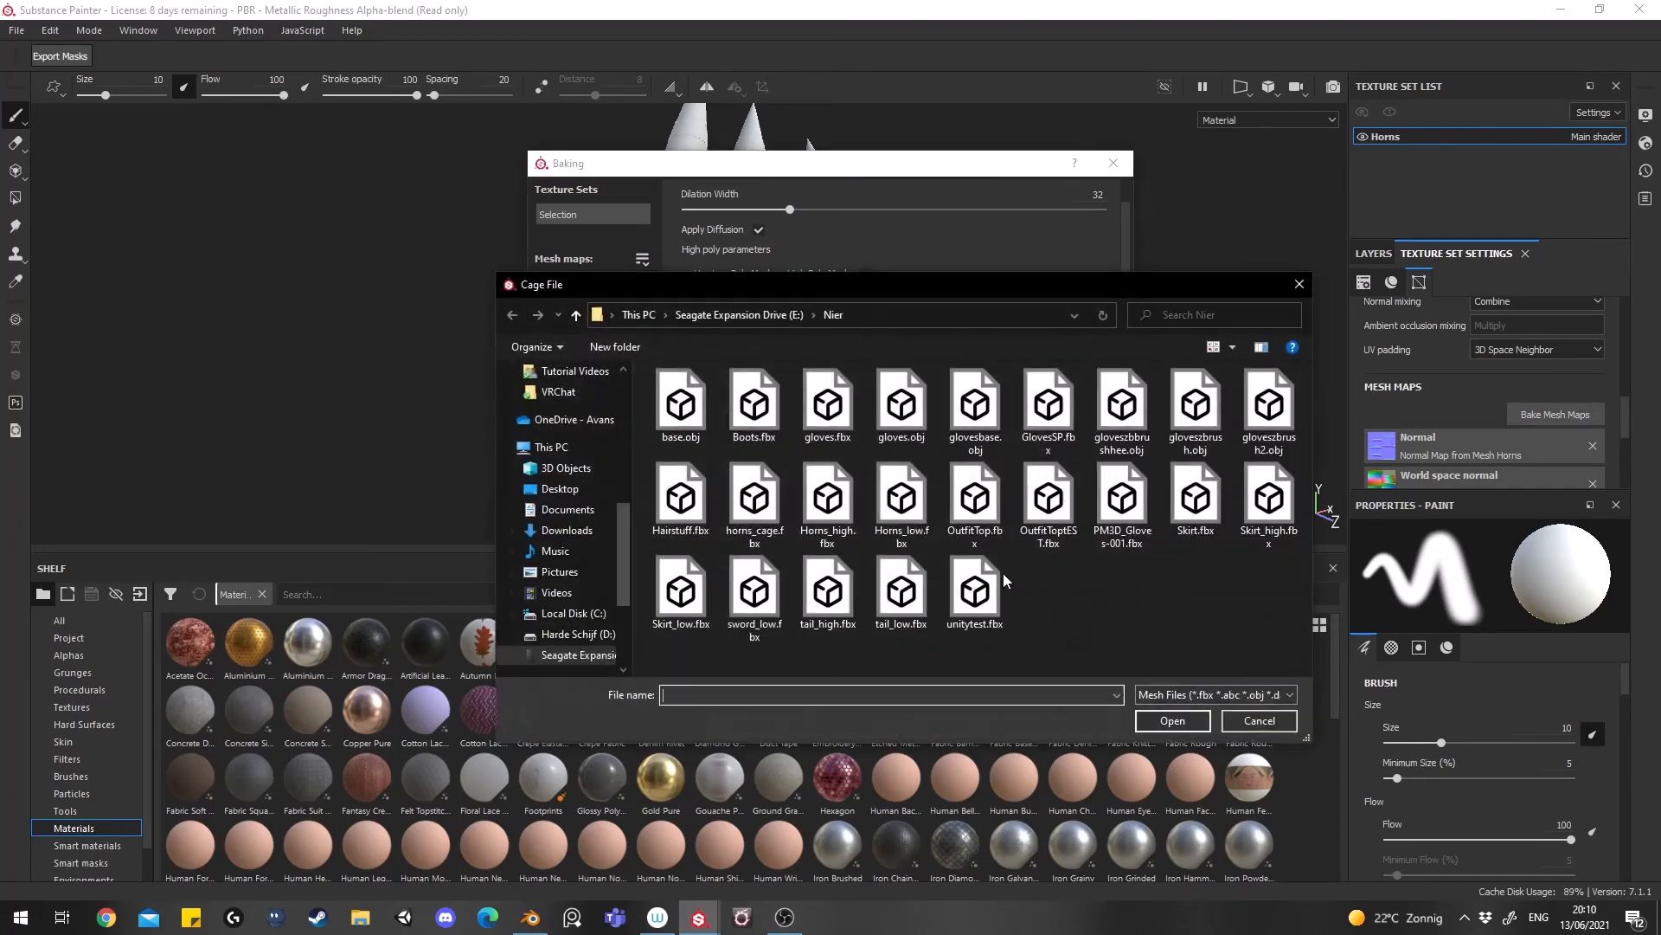
text(hor)
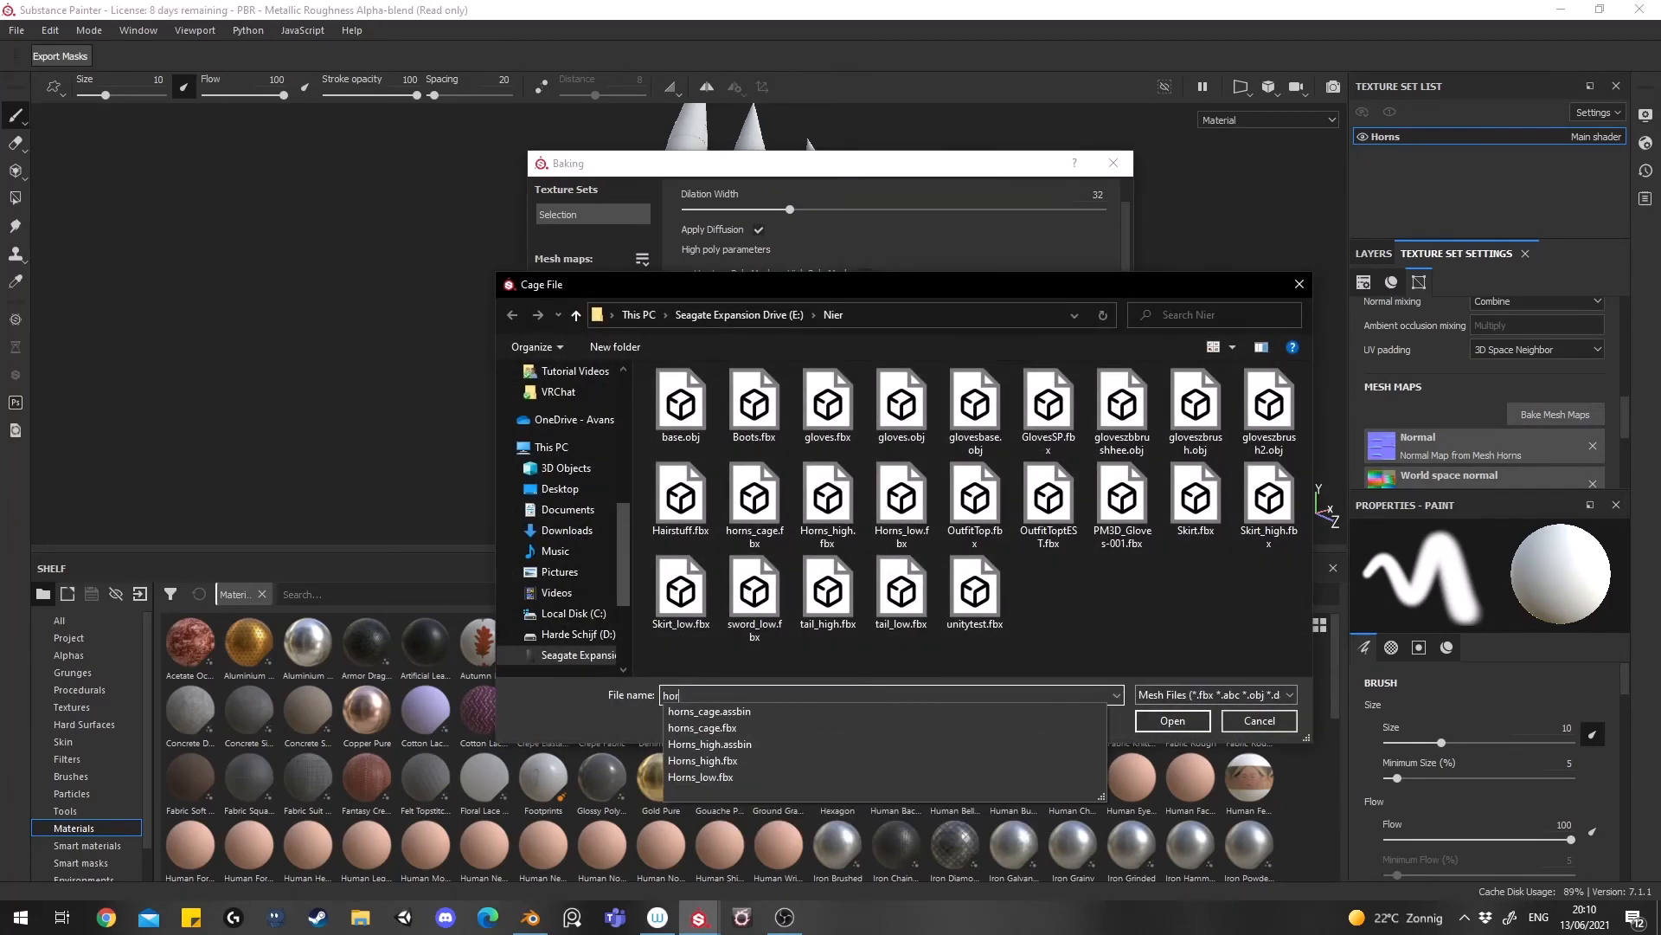
text(n)
key(Down)
key(Down)
key(Return)
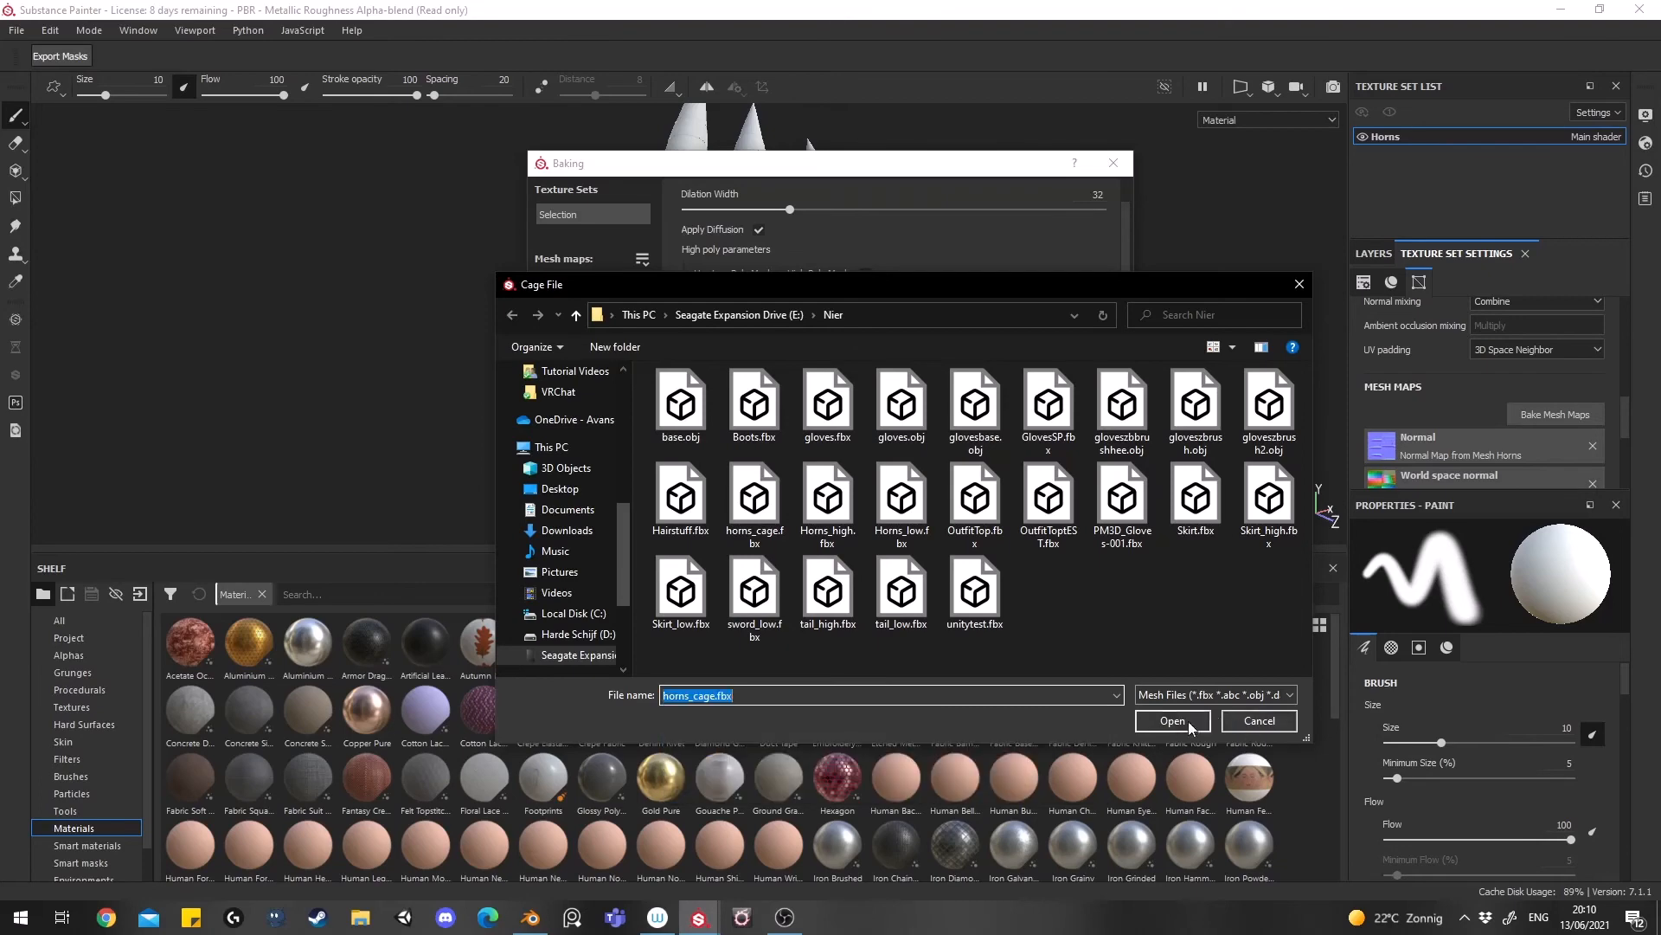
click(1172, 720)
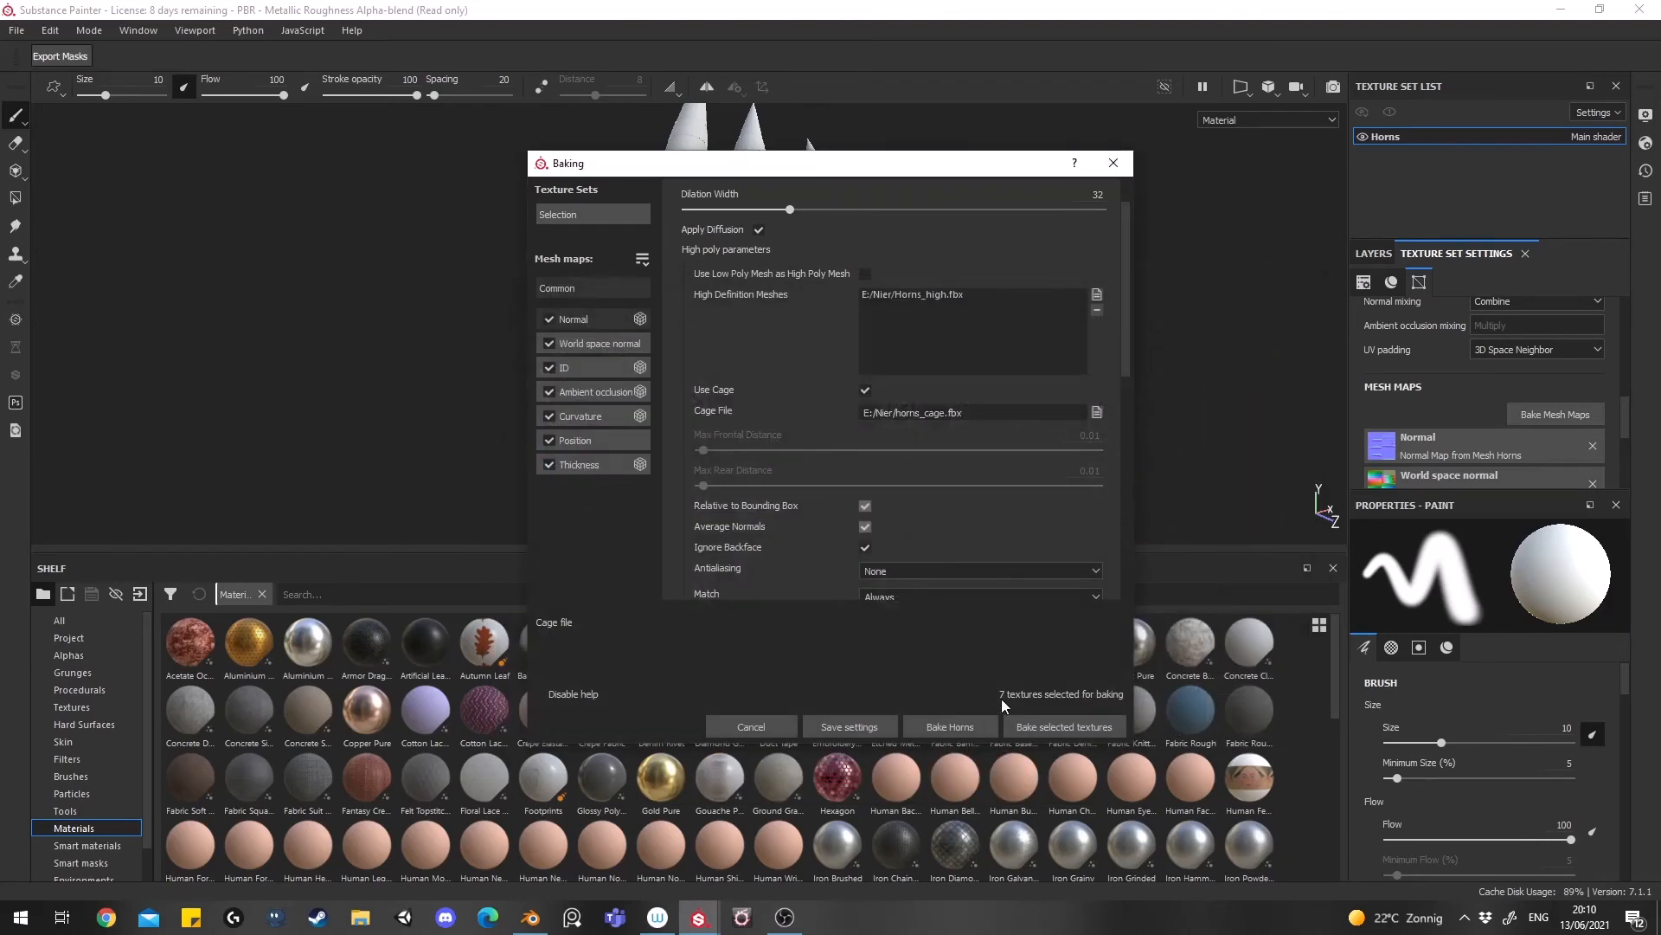
Bake all the selected mesh maps for the Horns texture set and dismiss the finished progress report
click(1031, 723)
drag(823, 352, 1110, 319)
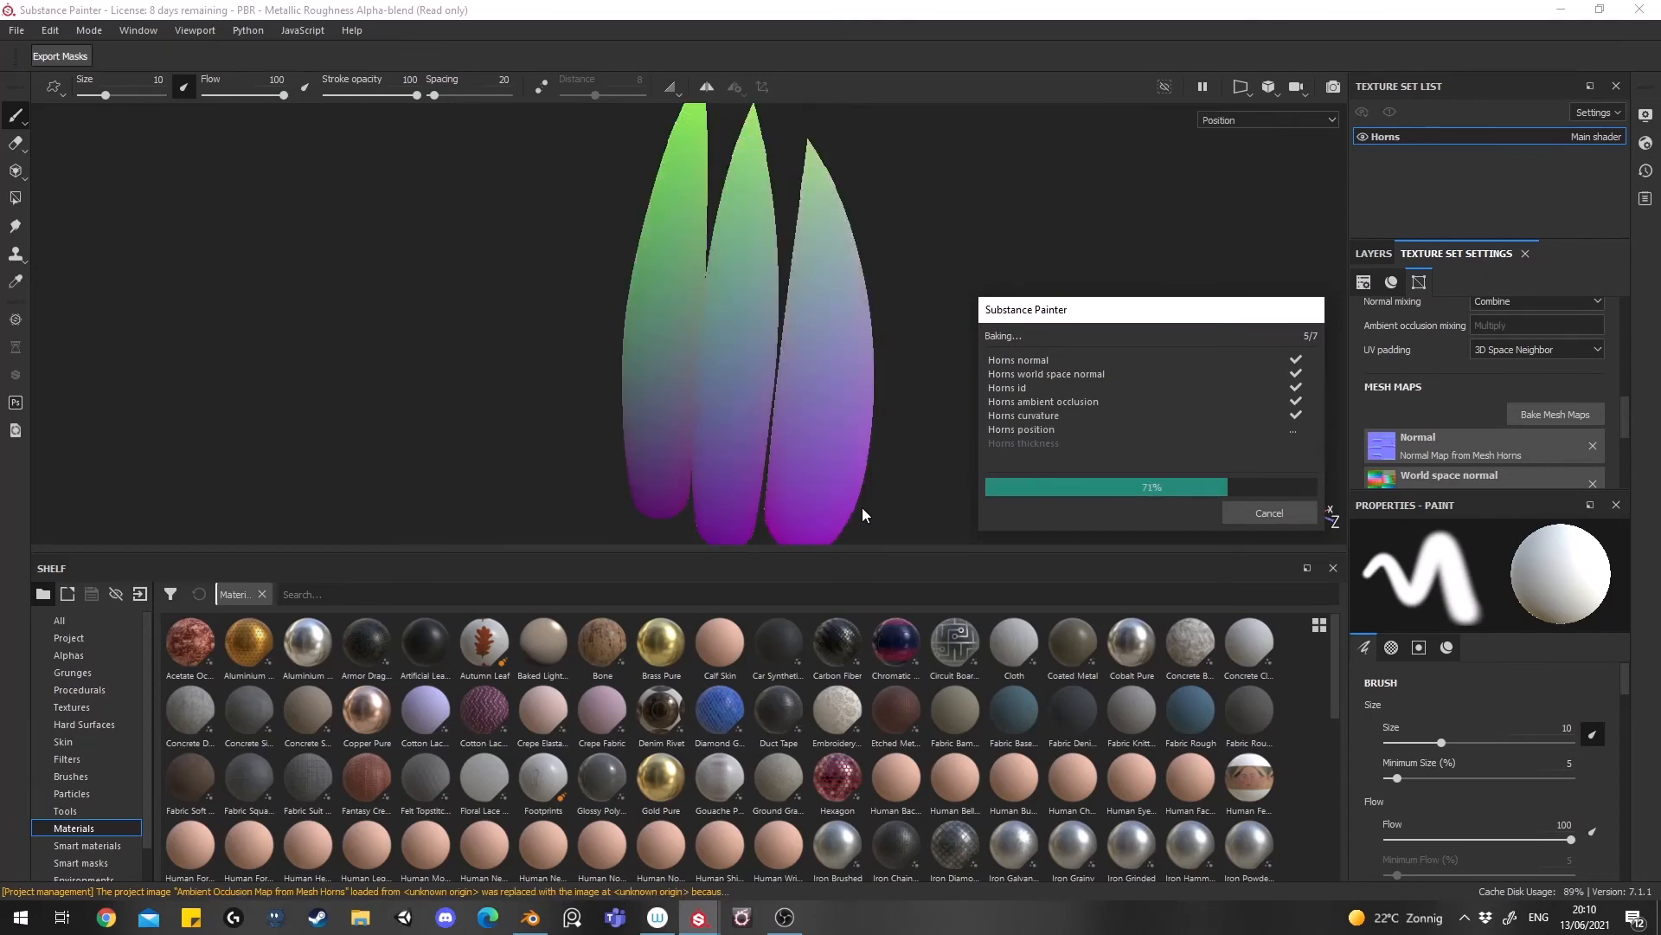
click(1305, 517)
Display the Normal+Height+Mesh channel on the horns and examine the baked ridges from several sides
scroll(938, 393, up, 3)
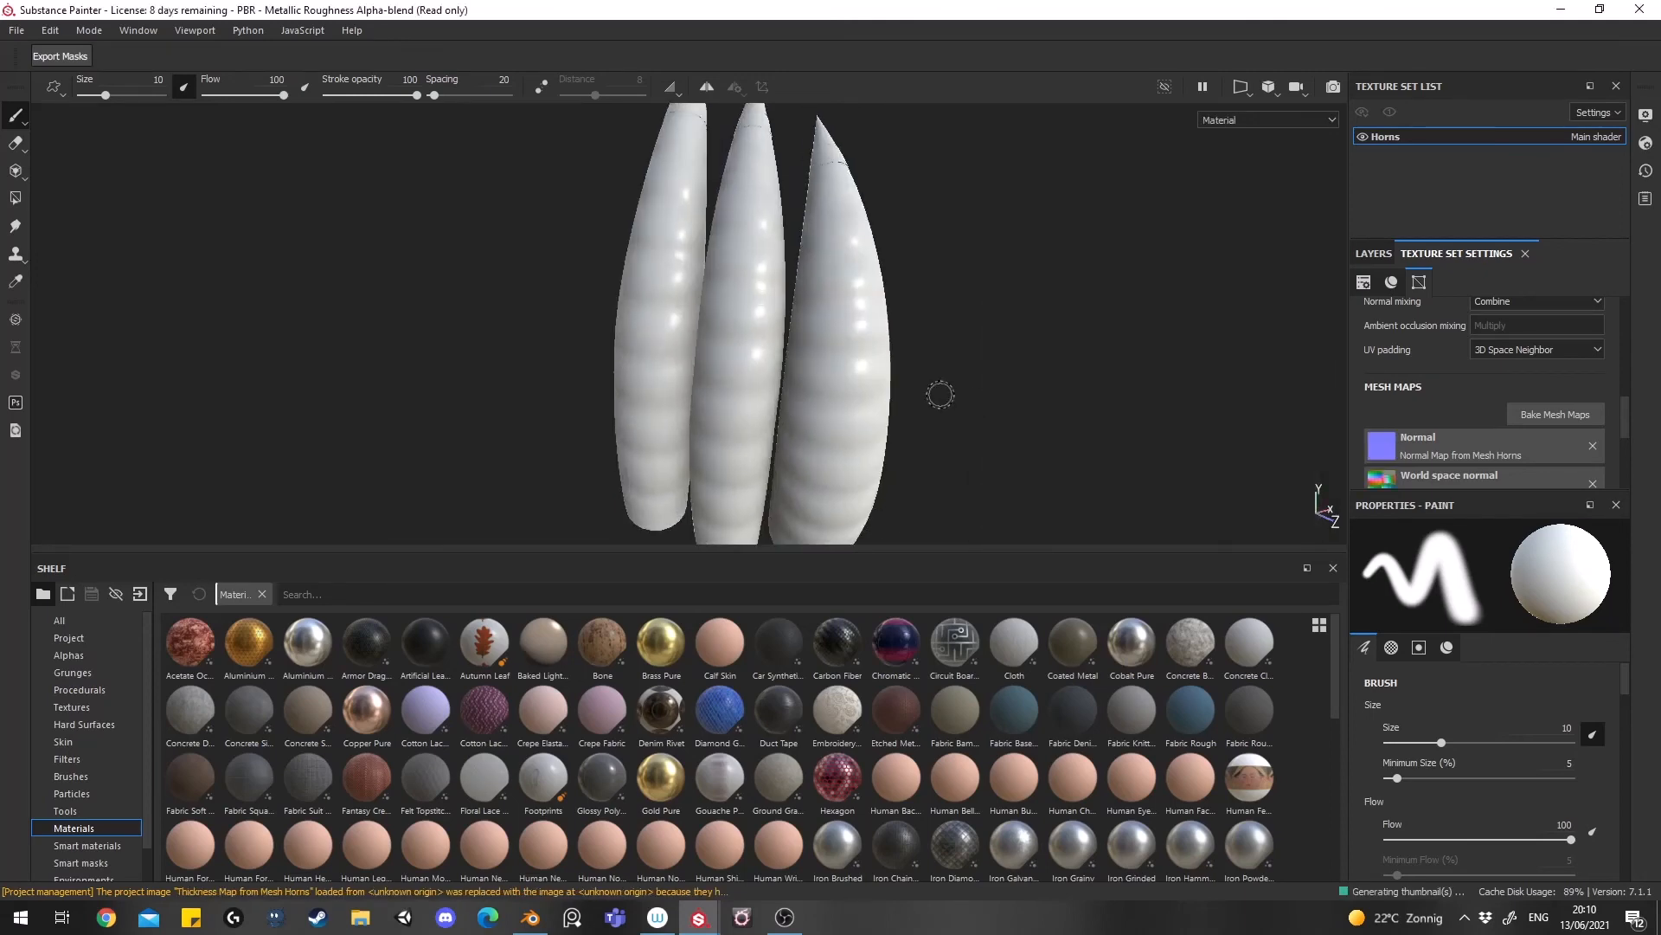
alt+drag(938, 393, 766, 359)
click(1268, 120)
click(1246, 212)
alt+middle_drag(766, 359, 689, 478)
scroll(692, 472, up, 3)
alt+drag(805, 368, 1263, 395)
alt+middle_drag(823, 349, 828, 297)
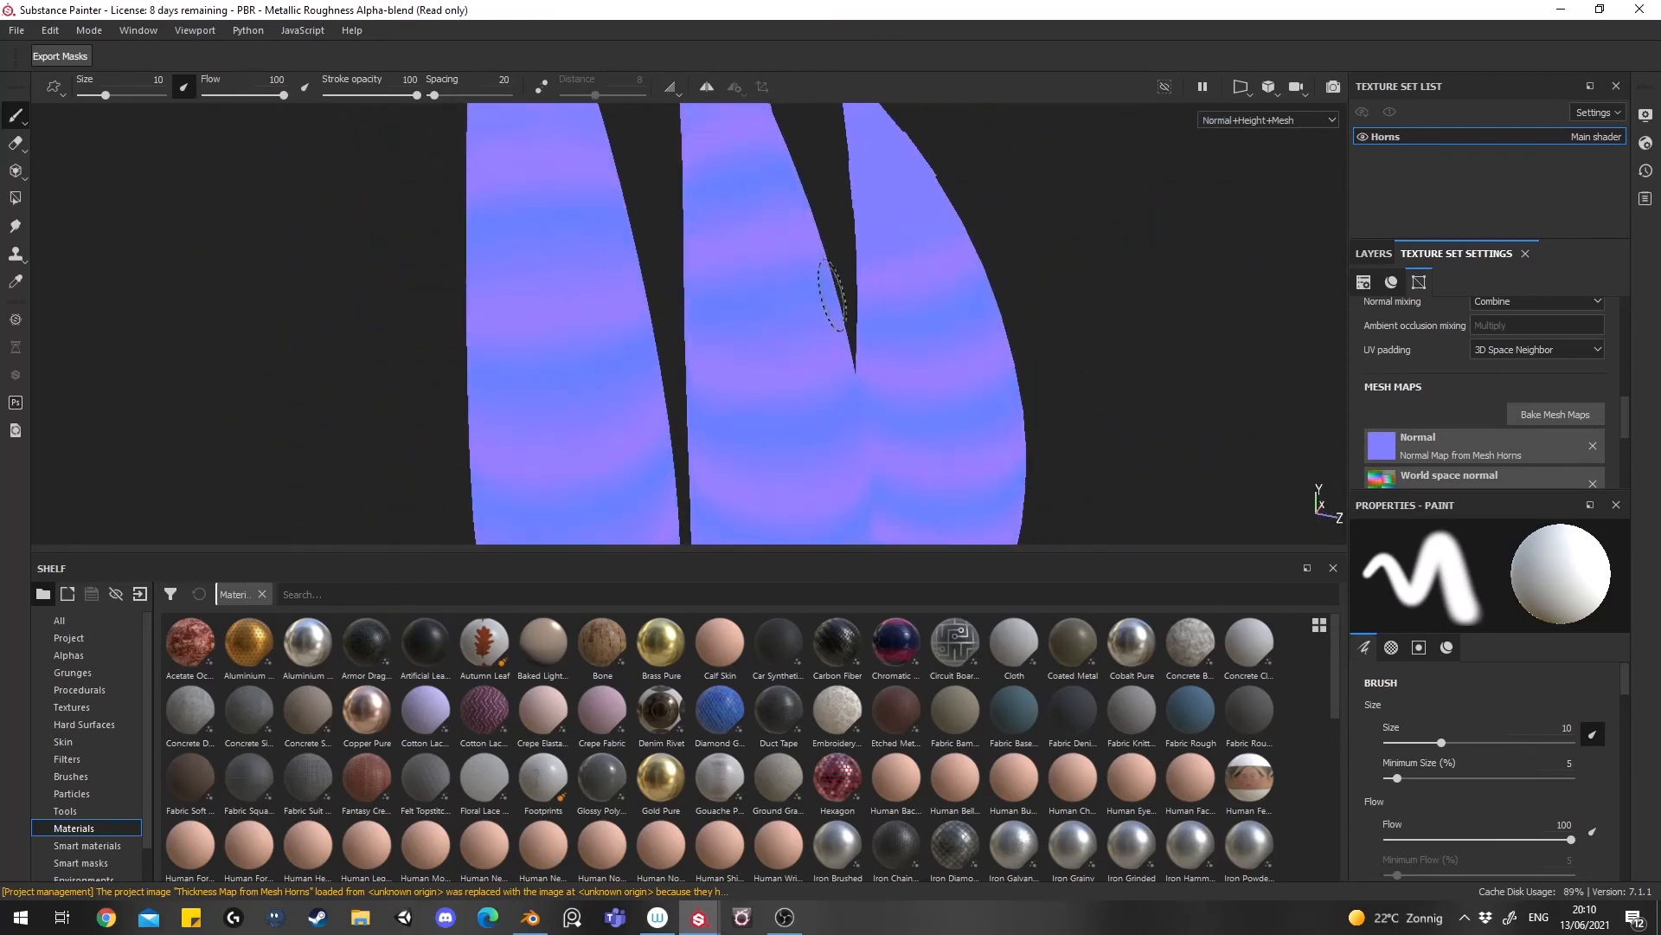
alt+drag(828, 297, 932, 291)
Return the viewport to the Material display and inspect the horn surfaces and edges up close under different lighting
key(m)
alt+drag(811, 297, 891, 268)
scroll(882, 178, up, 3)
alt+drag(882, 178, 852, 225)
mouse_move(851, 225)
shift+right_down()
mouse_move(972, 260)
mouse_move(936, 267)
shift+right_up()
Check the horns_cage topology in Edit Mode in Blender, then return to Substance Painter and review all the baked horns
key(alt+Tab)
key(Tab)
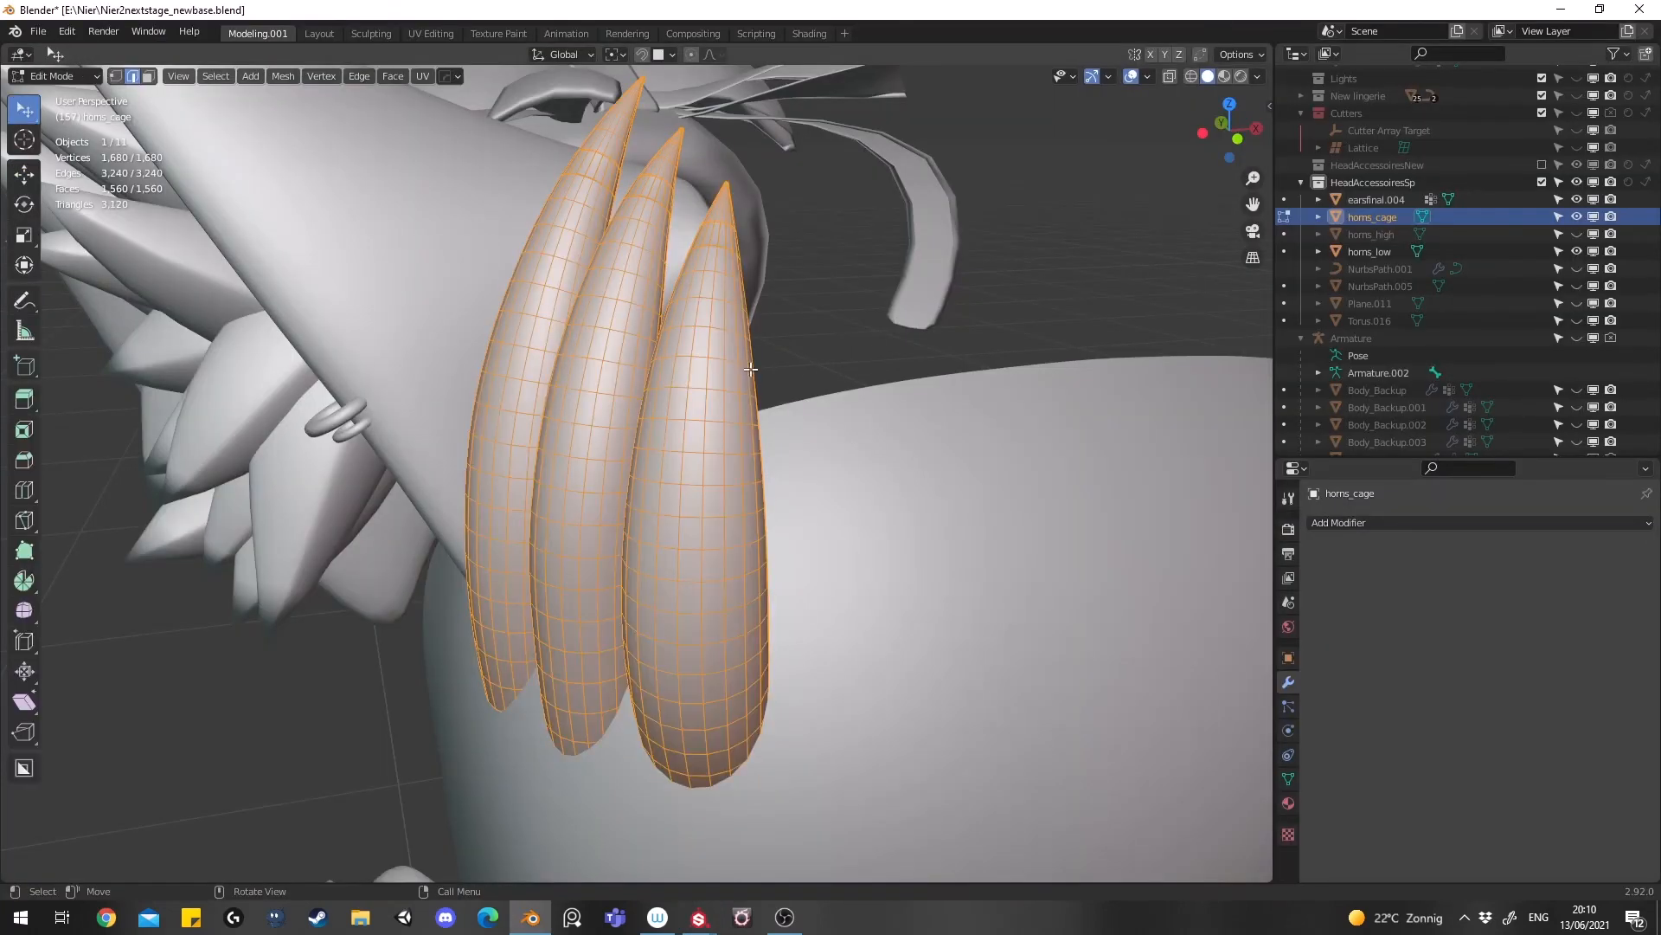
middle_drag(872, 367, 955, 344)
key(alt+Tab)
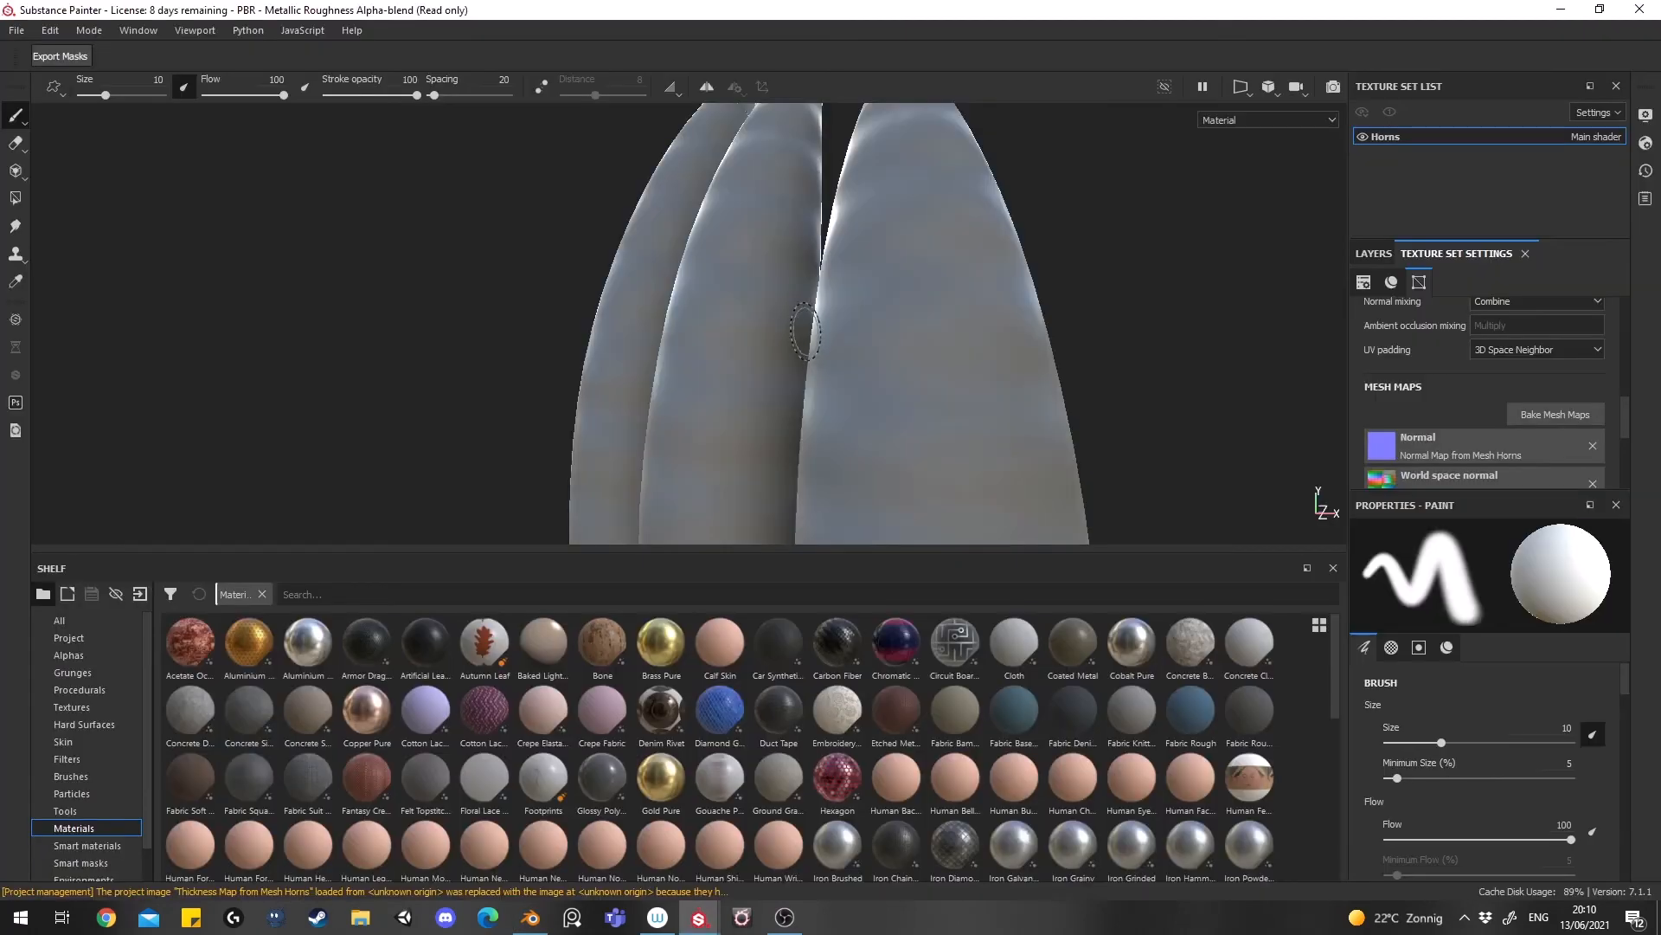
mouse_move(954, 344)
alt+mouse_down()
mouse_move(863, 352)
mouse_move(1023, 289)
mouse_move(941, 389)
mouse_move(845, 334)
mouse_move(904, 395)
mouse_move(938, 477)
alt+mouse_up()
scroll(917, 392, down, 5)
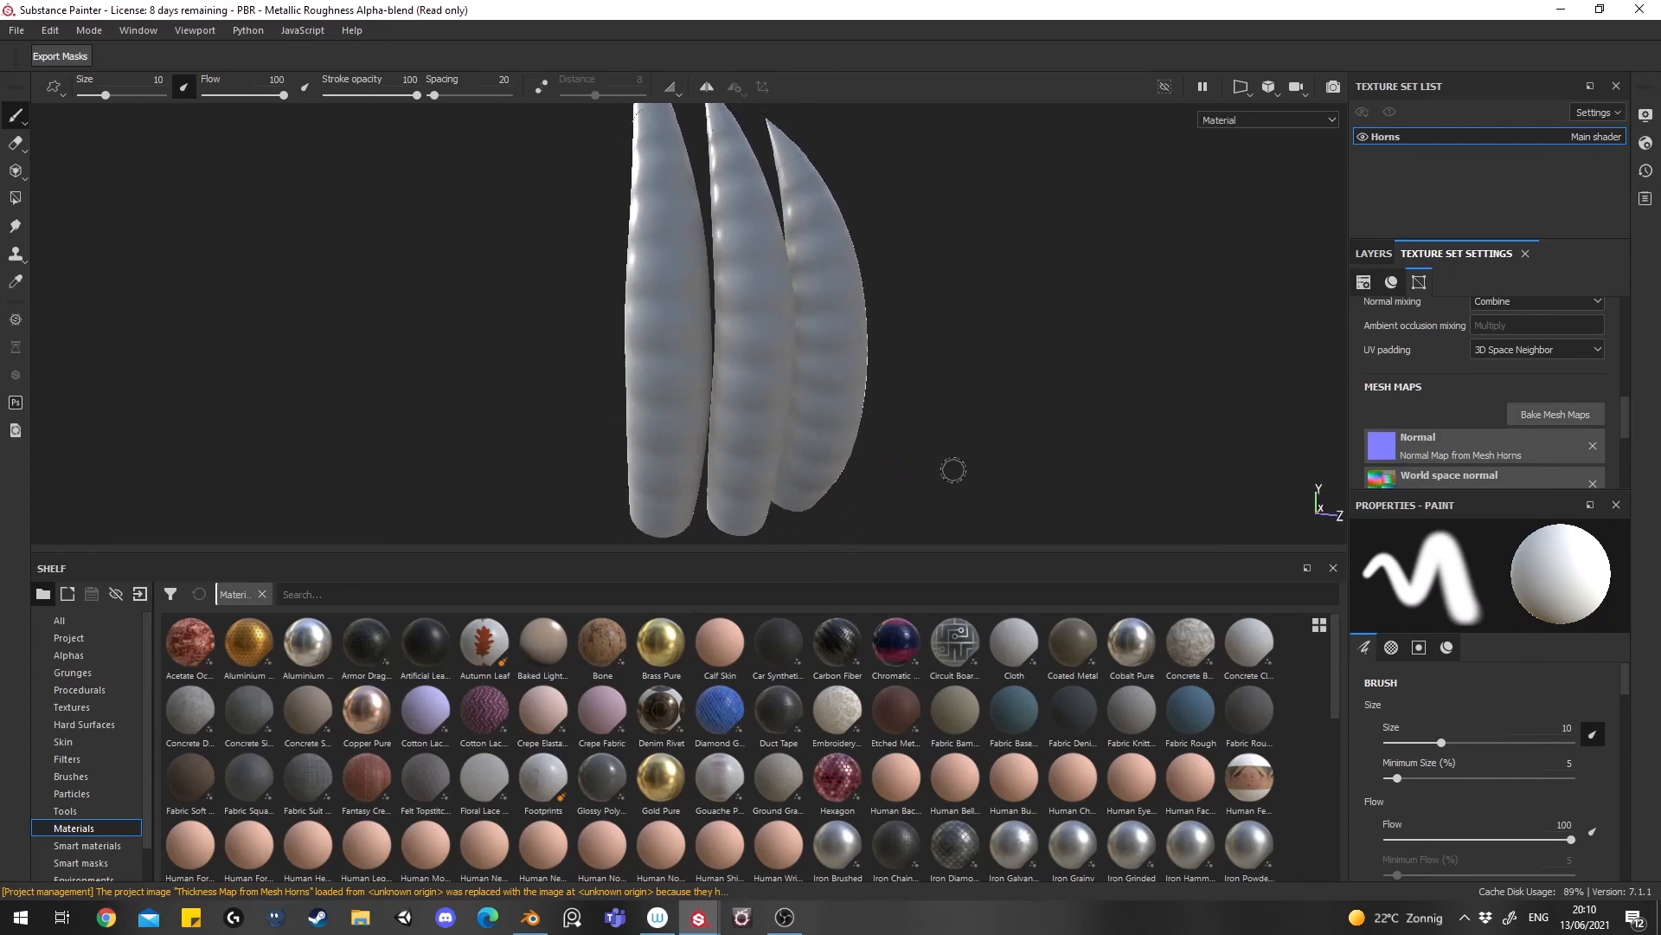